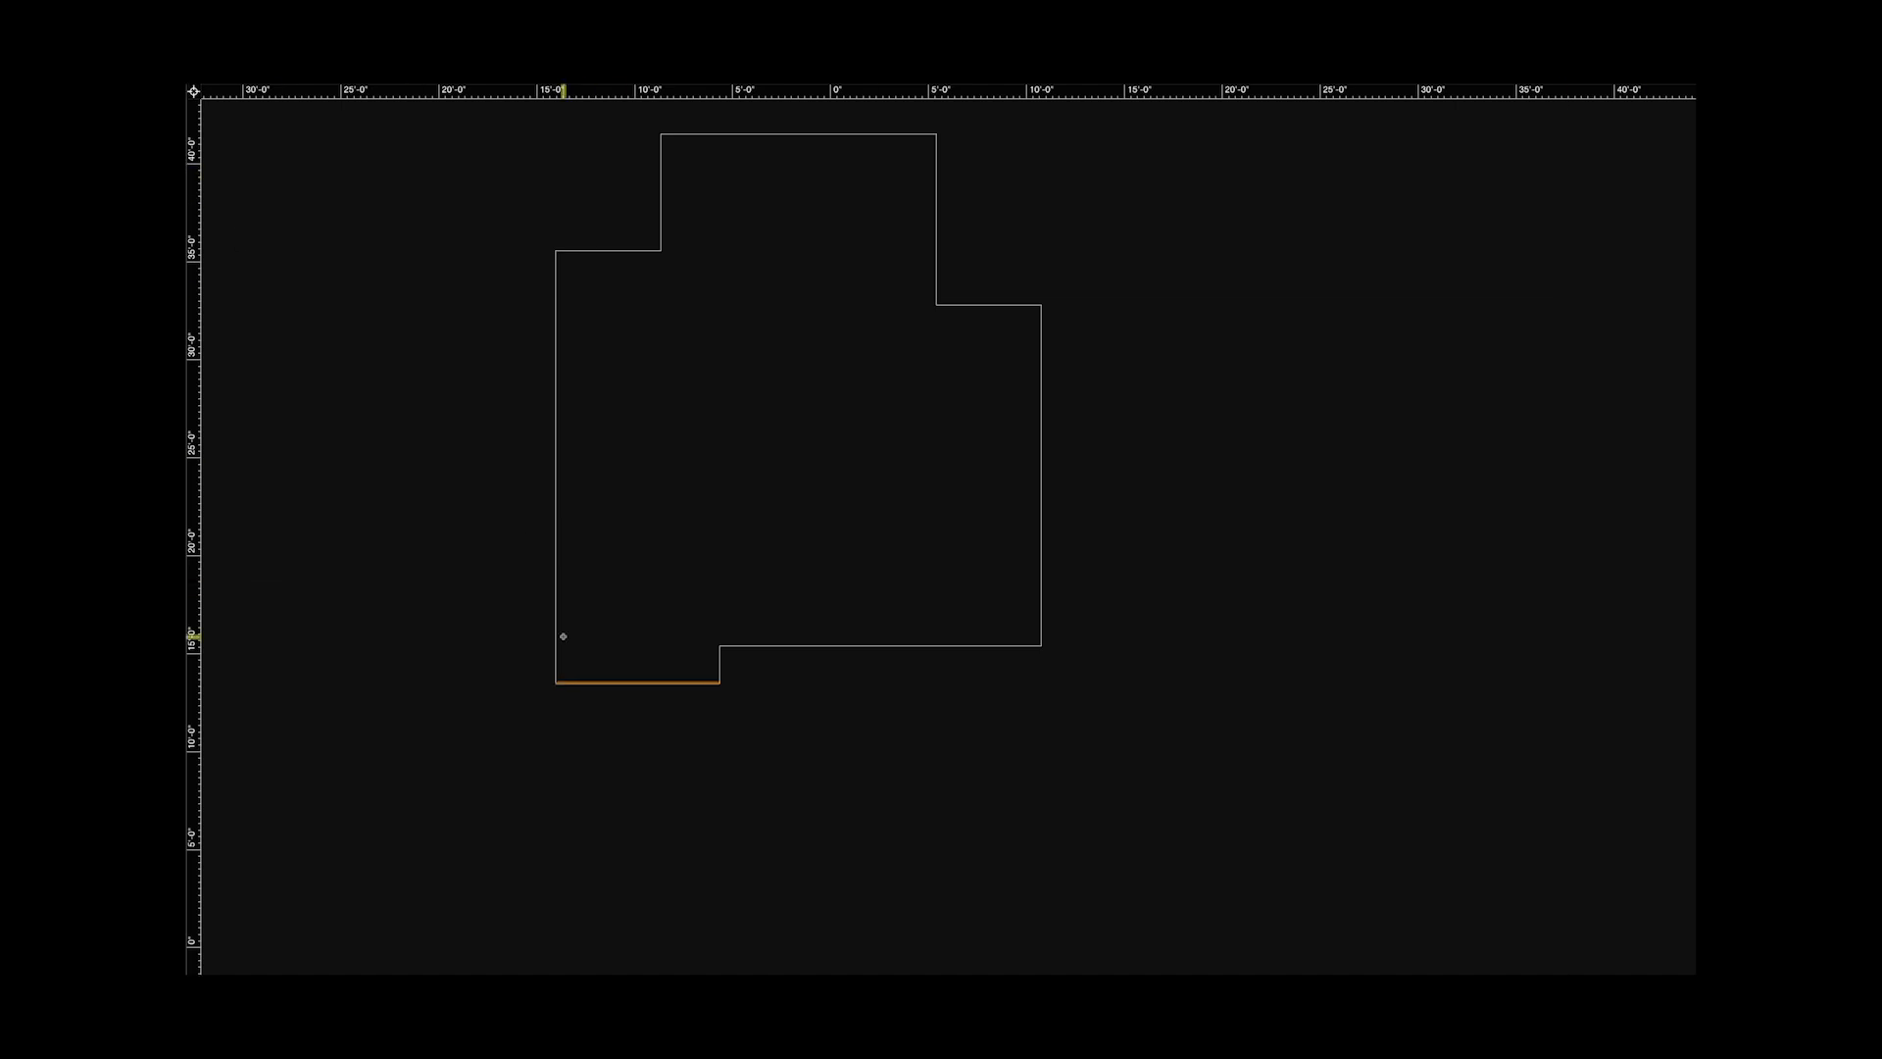
# Offset the building outline's left, upper and right edges inward to form the walls' inner faces.
pyautogui.click(556, 524)
pyautogui.click(594, 460)
pyautogui.click(606, 251)
pyautogui.click(600, 291)
pyautogui.click(662, 201)
pyautogui.click(708, 201)
pyautogui.click(834, 134)
pyautogui.click(900, 201)
pyautogui.click(937, 206)
pyautogui.click(988, 305)
pyautogui.click(1041, 378)
pyautogui.click(1004, 379)
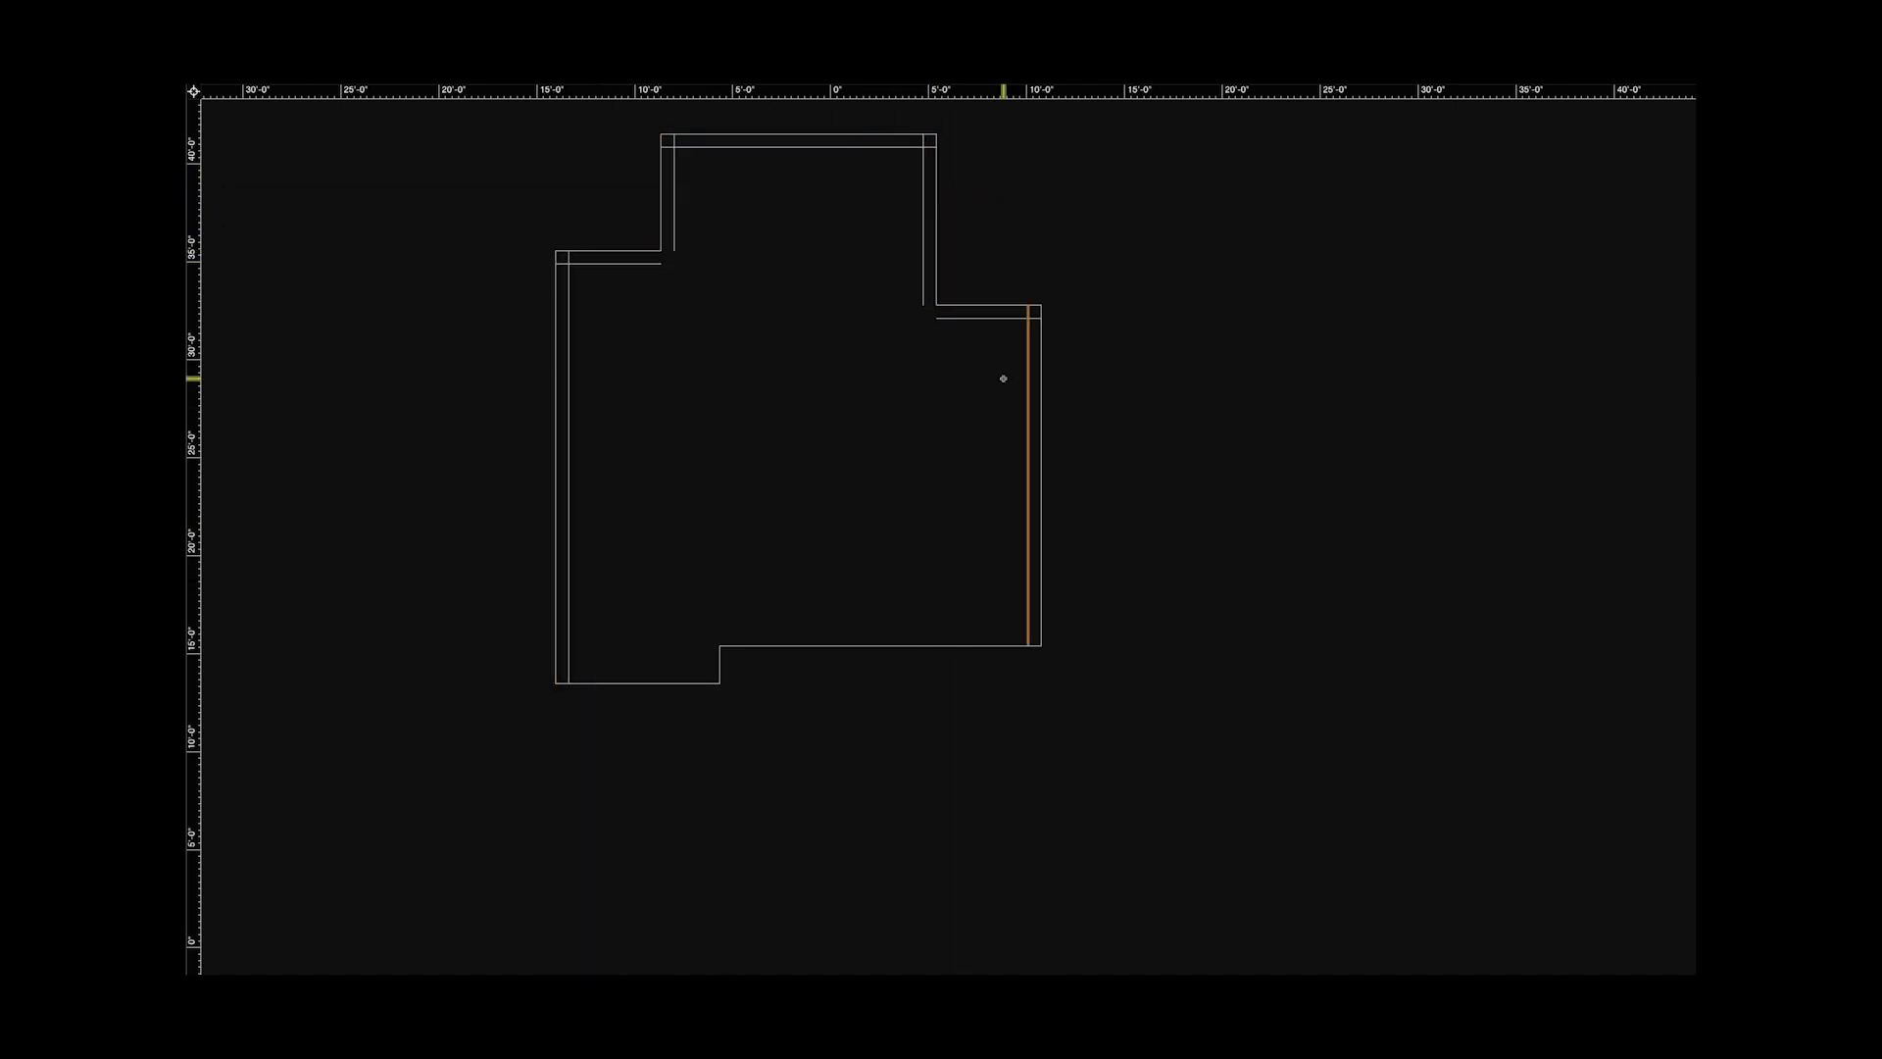
# Offset the outline's remaining lower edges inward and join the inner wall lines cleanly at their corners.
pyautogui.click(720, 665)
pyautogui.click(640, 683)
pyautogui.click(608, 672)
pyautogui.click(570, 281)
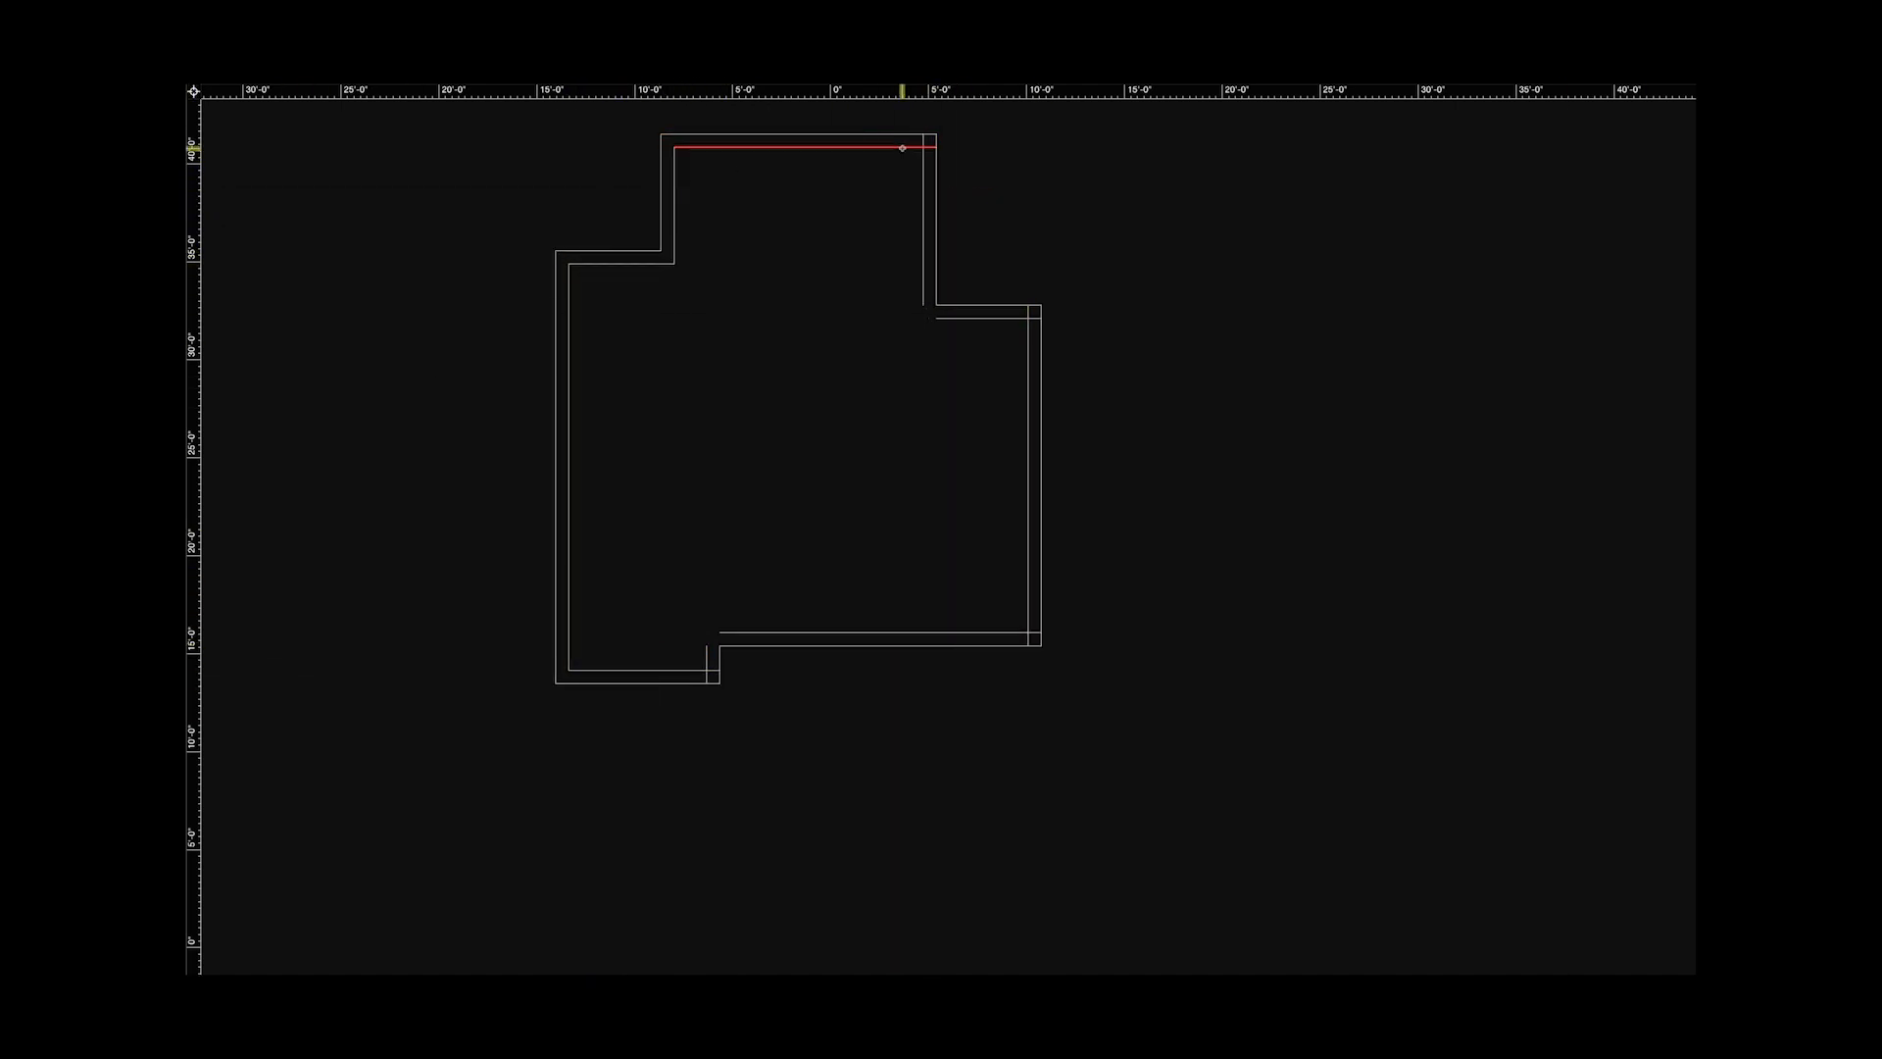
# Draw a door opening outward in the lower-left wall with a straight leaf line and a quarter-circle swing arc.
pyautogui.scroll(5, 650, 723)
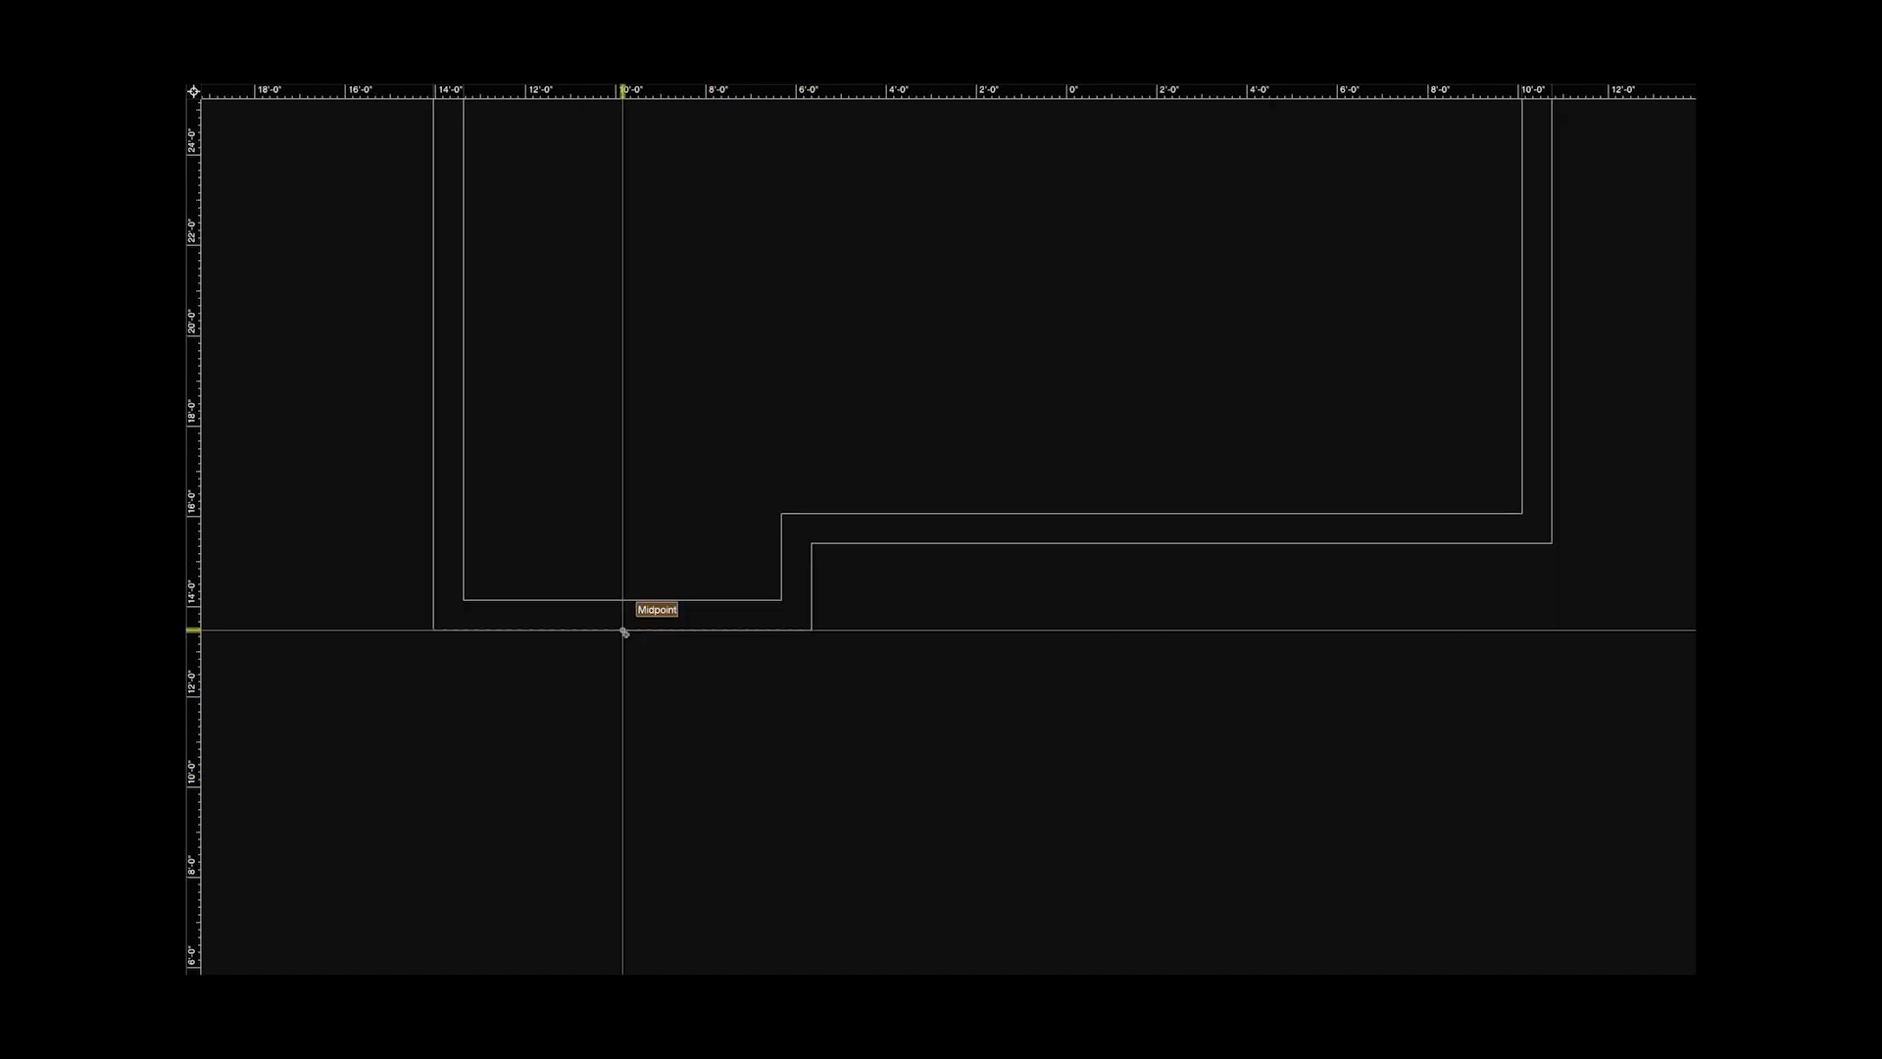
pyautogui.click(511, 630)
pyautogui.click(511, 777)
pyautogui.click(511, 630)
pyautogui.click(511, 778)
pyautogui.click(659, 631)
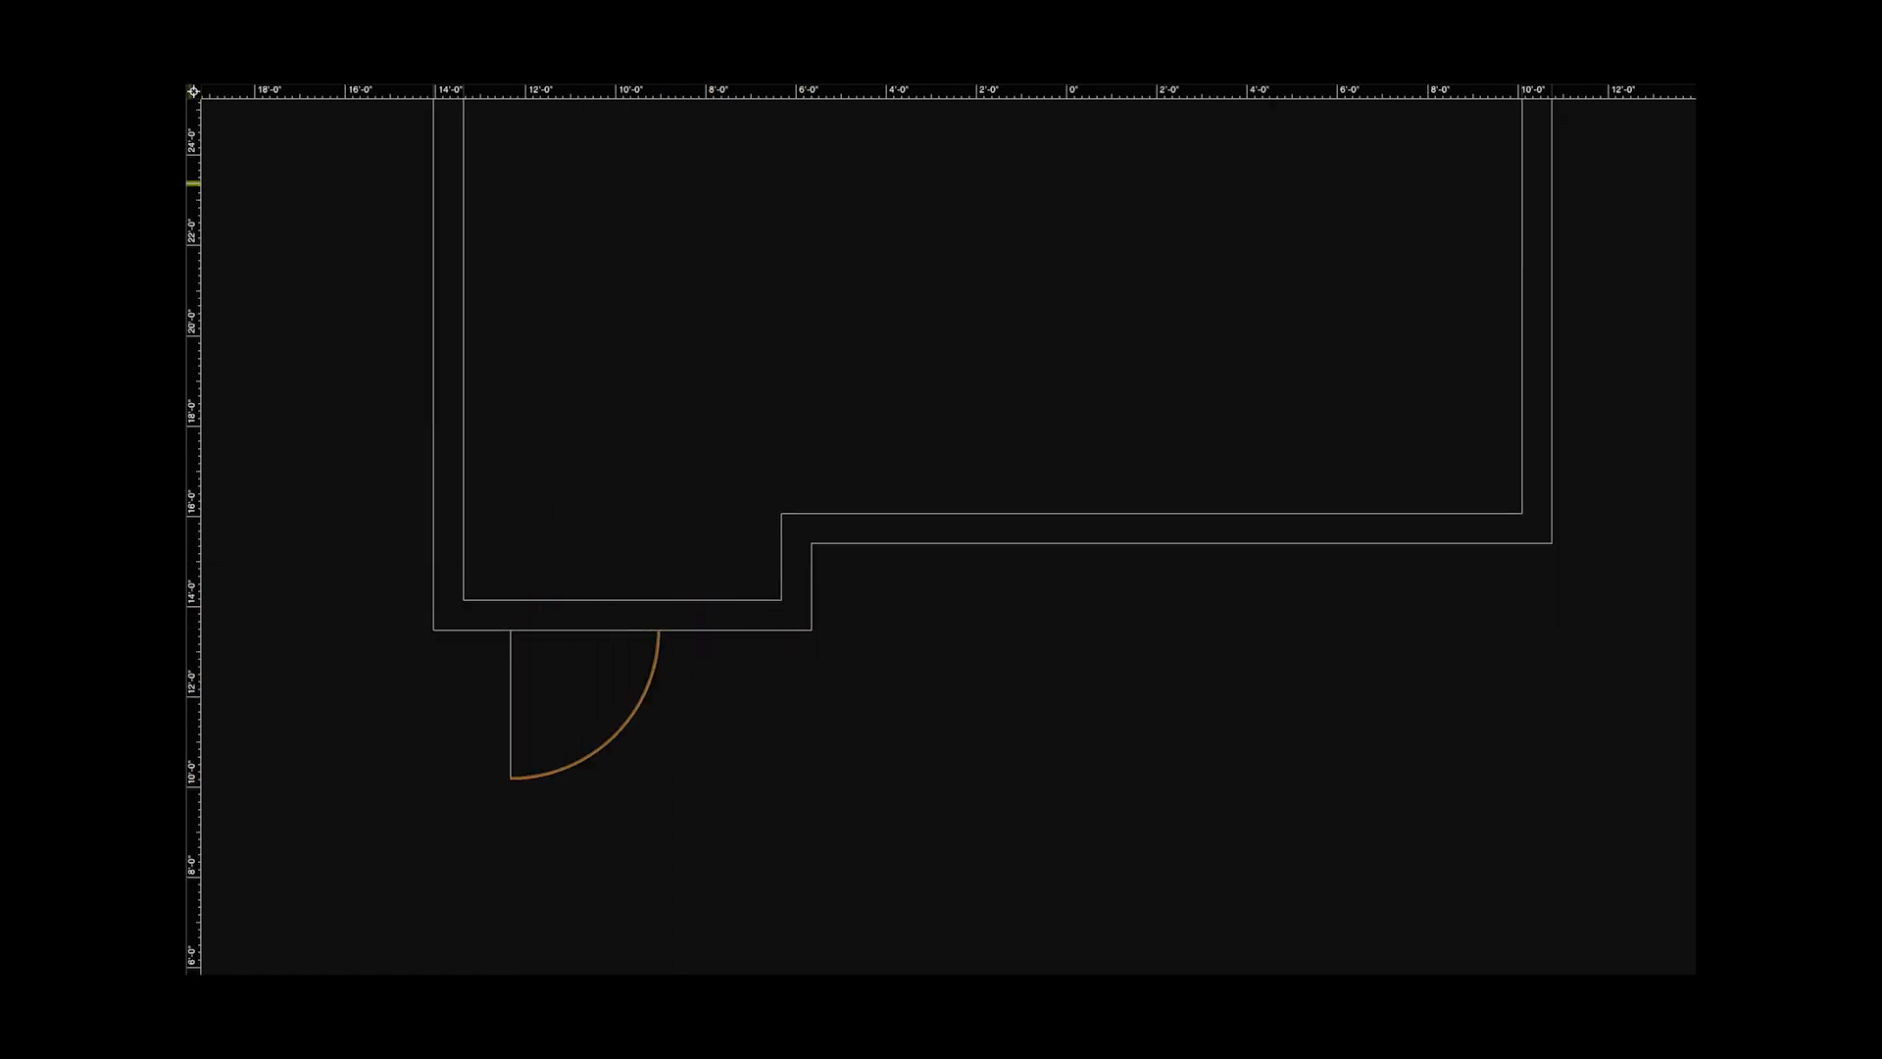
# Draw a narrow window directly beside the entrance door with two jamb lines across the wall and a centre glass line.
pyautogui.click(659, 630)
pyautogui.click(659, 600)
pyautogui.click(756, 600)
pyautogui.click(756, 630)
pyautogui.click(659, 615)
pyautogui.click(756, 615)
# Draw a wide window in the long lower wall with jamb lines and a centre glass line.
pyautogui.click(895, 513)
pyautogui.click(895, 543)
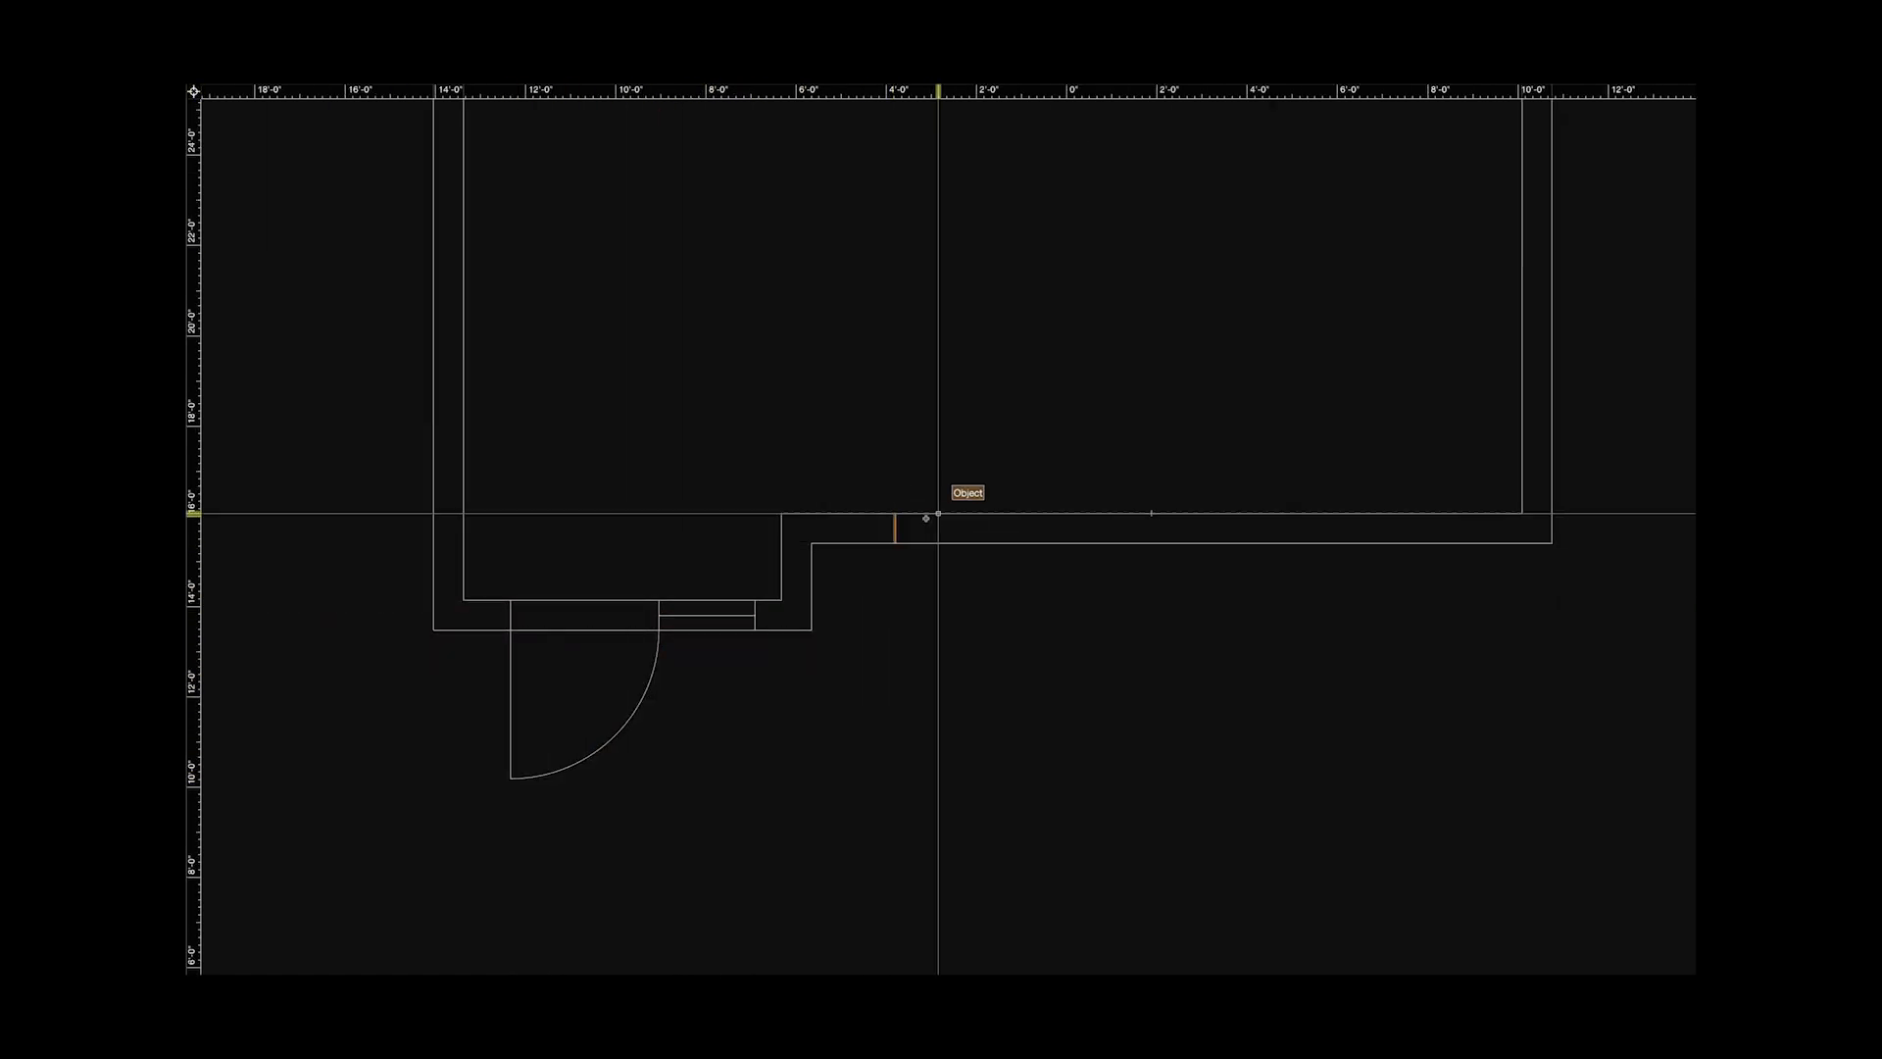
pyautogui.click(1455, 529)
pyautogui.click(895, 528)
# Draw the two lower windows of the right exterior wall with jamb lines across the wall and centre glass lines.
pyautogui.scroll(-5, 1109, 617)
pyautogui.scroll(5, 1457, 412)
pyautogui.click(905, 801)
pyautogui.click(933, 801)
pyautogui.click(933, 695)
pyautogui.click(905, 695)
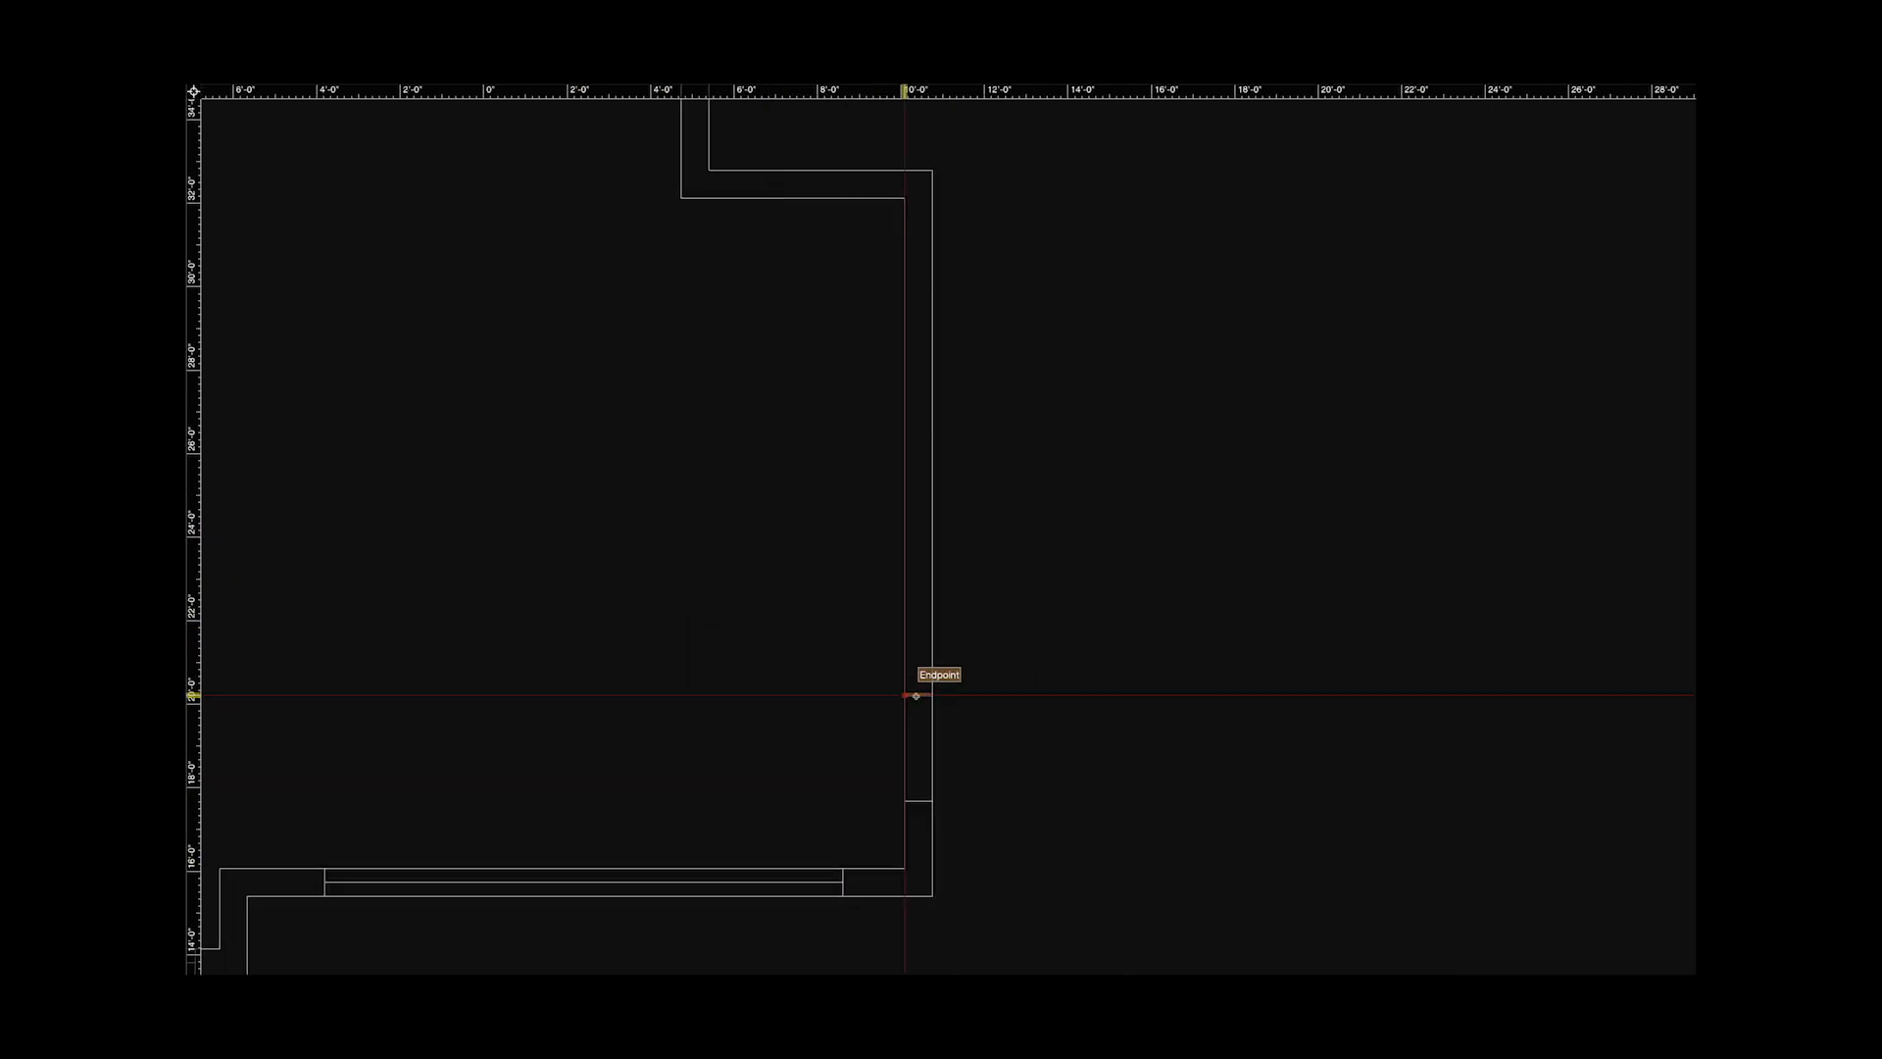
pyautogui.click(905, 657)
pyautogui.click(932, 657)
pyautogui.click(905, 533)
pyautogui.click(932, 533)
pyautogui.click(918, 534)
pyautogui.click(919, 657)
# Draw the two upper windows of the right exterior wall with jamb lines and centre glass lines.
pyautogui.click(905, 486)
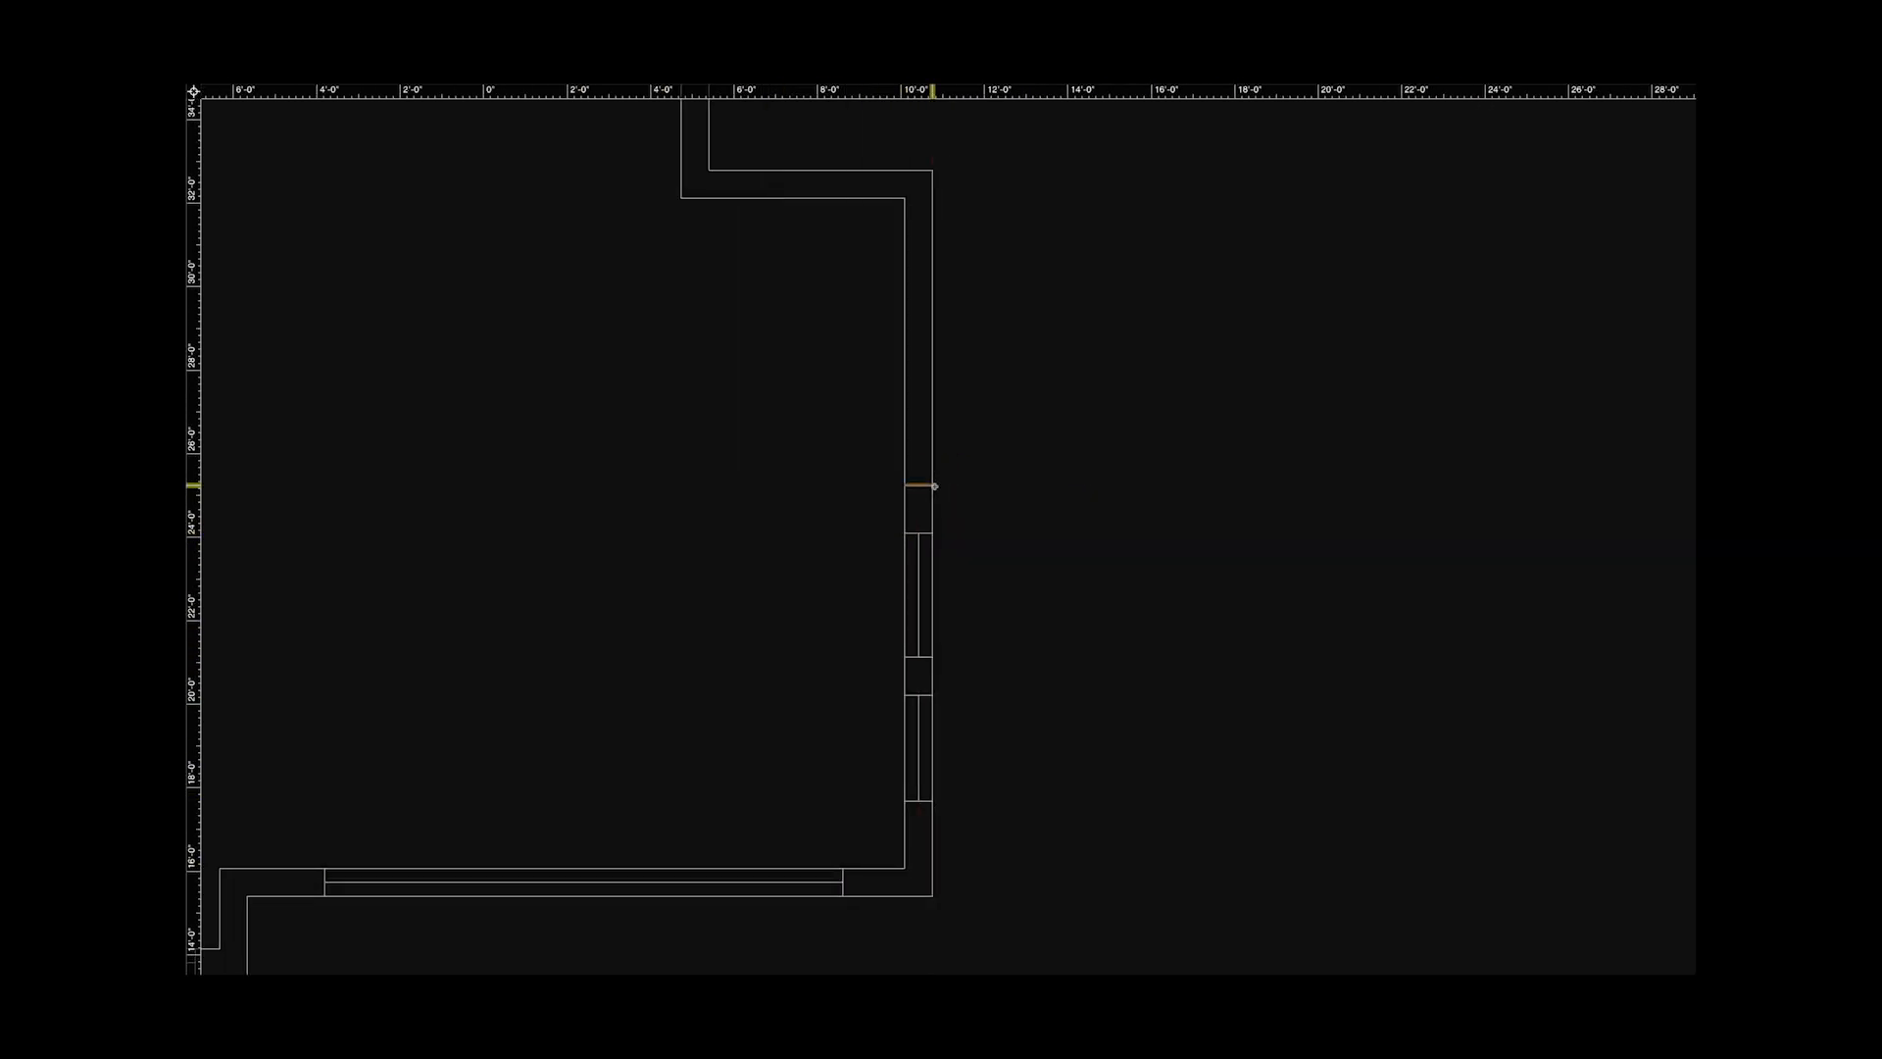
pyautogui.click(933, 485)
pyautogui.click(918, 367)
pyautogui.click(919, 485)
pyautogui.click(905, 211)
pyautogui.click(933, 211)
pyautogui.click(905, 343)
pyautogui.click(933, 342)
pyautogui.click(918, 342)
pyautogui.click(918, 211)
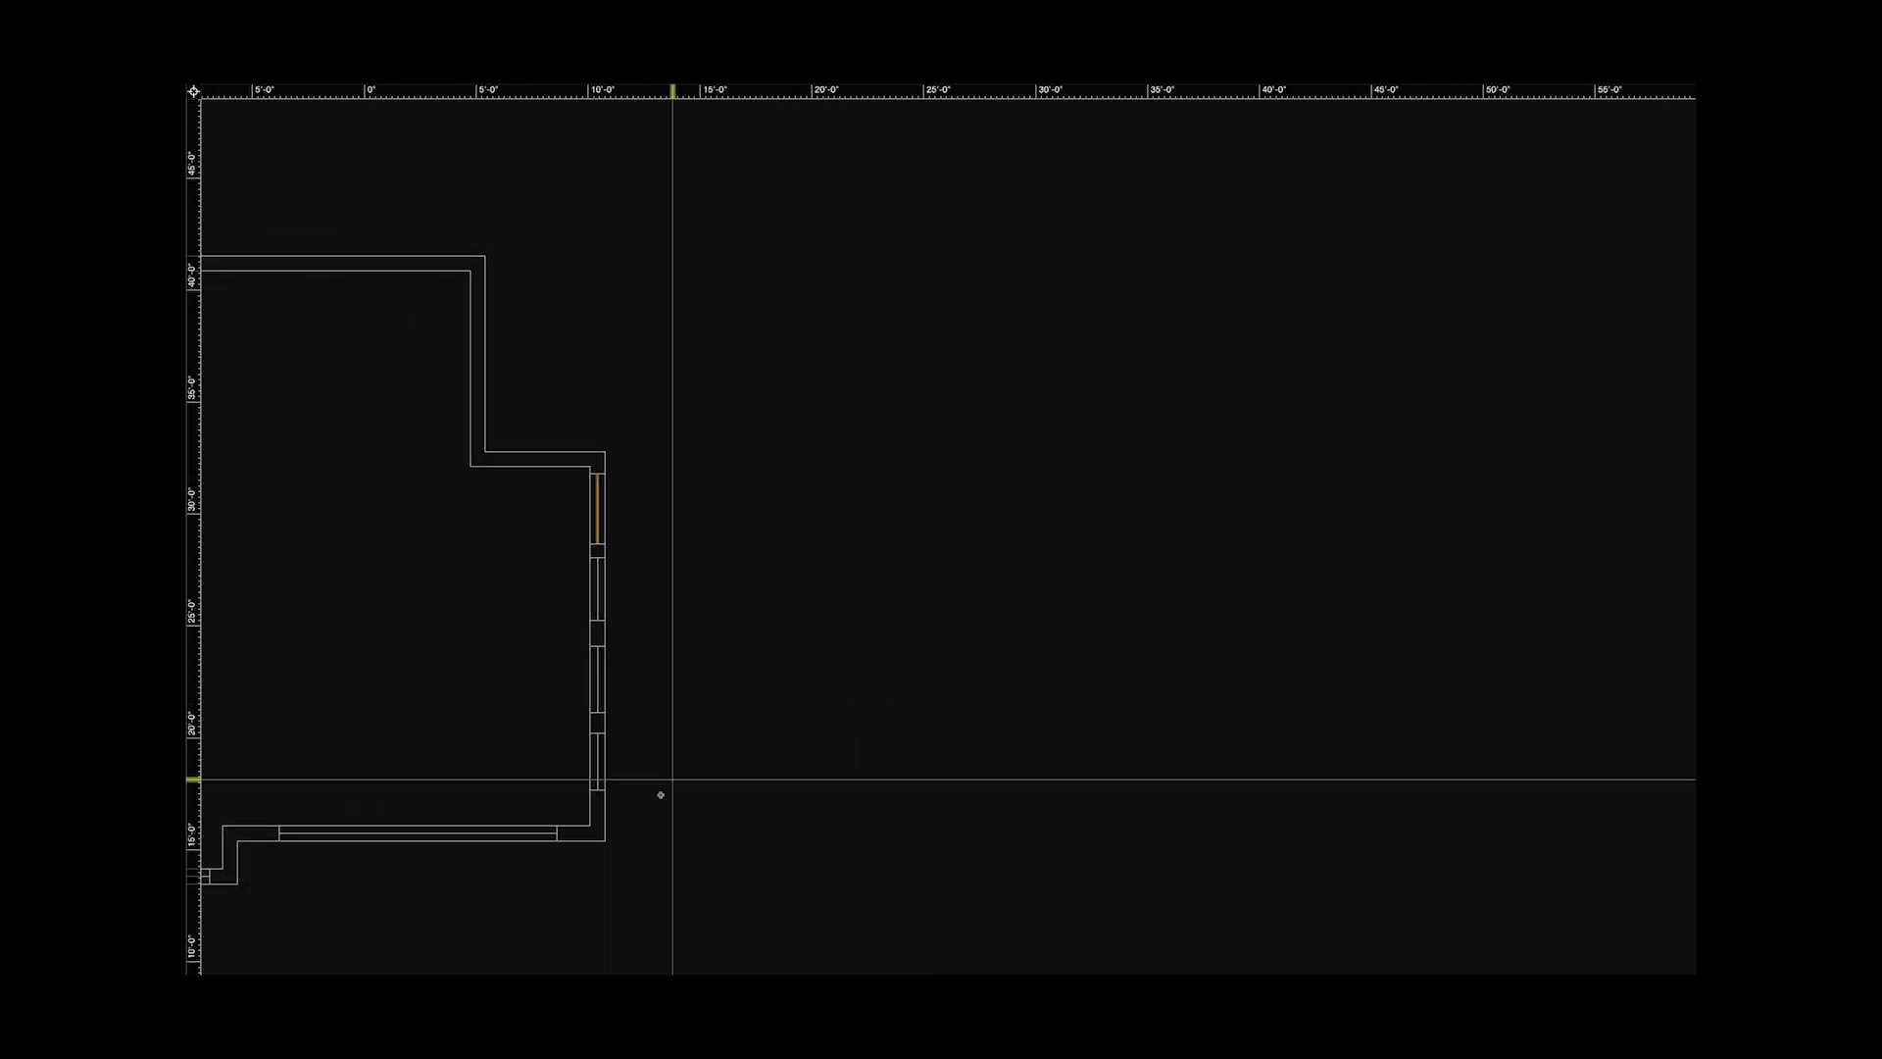
# Project lines from the plan's right-hand corners and draw the elevation's first vertical edge between the outermost ones.
pyautogui.click(485, 255)
pyautogui.click(1250, 256)
pyautogui.click(867, 256)
pyautogui.click(867, 840)
# Duplicate the elevation's vertical edge to the right and trim the projection lines back to the elevation outline.
pyautogui.press('x')
pyautogui.keyDown('alt'); pyautogui.moveTo(867, 334); pyautogui.dragTo(1101, 334); pyautogui.keyUp('alt')
pyautogui.click(933, 286)
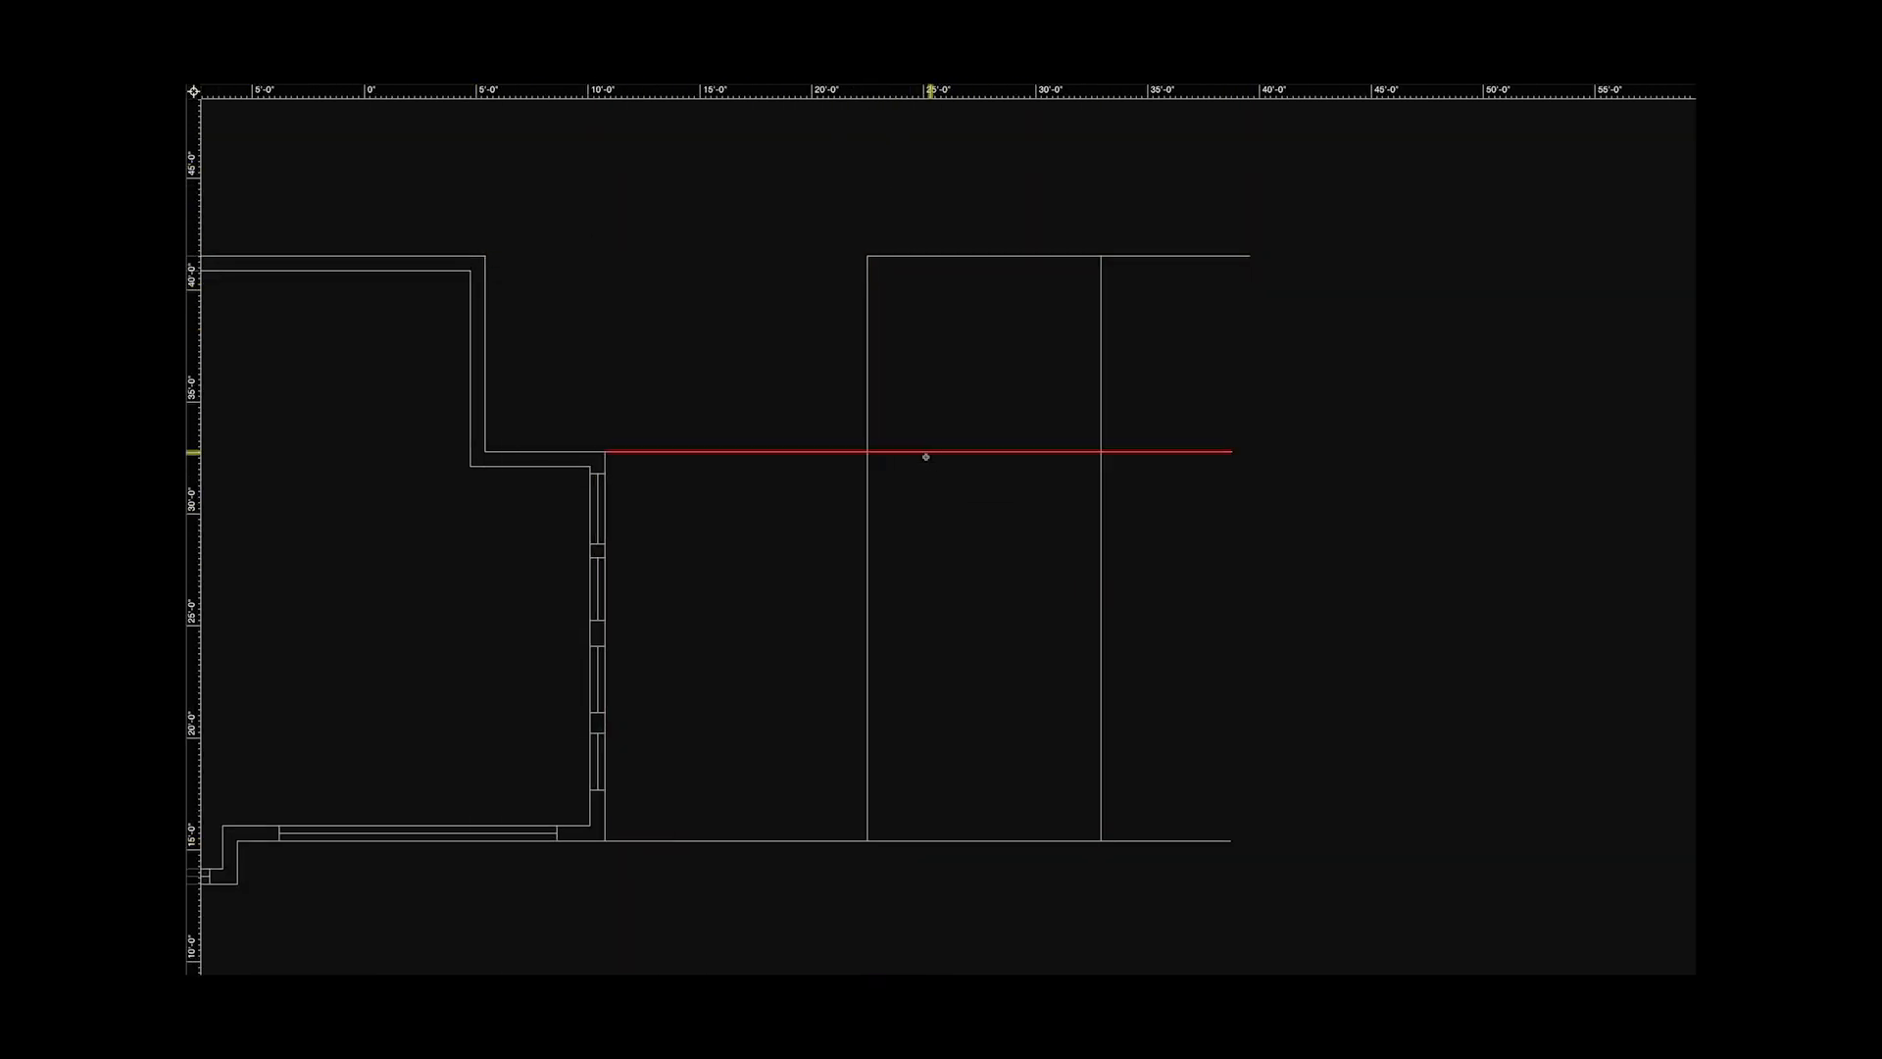
pyautogui.click(1100, 284)
# Project the jamb lines of the right wall's windows horizontally from the plan across the elevation.
pyautogui.click(605, 474)
pyautogui.click(1066, 473)
pyautogui.click(605, 544)
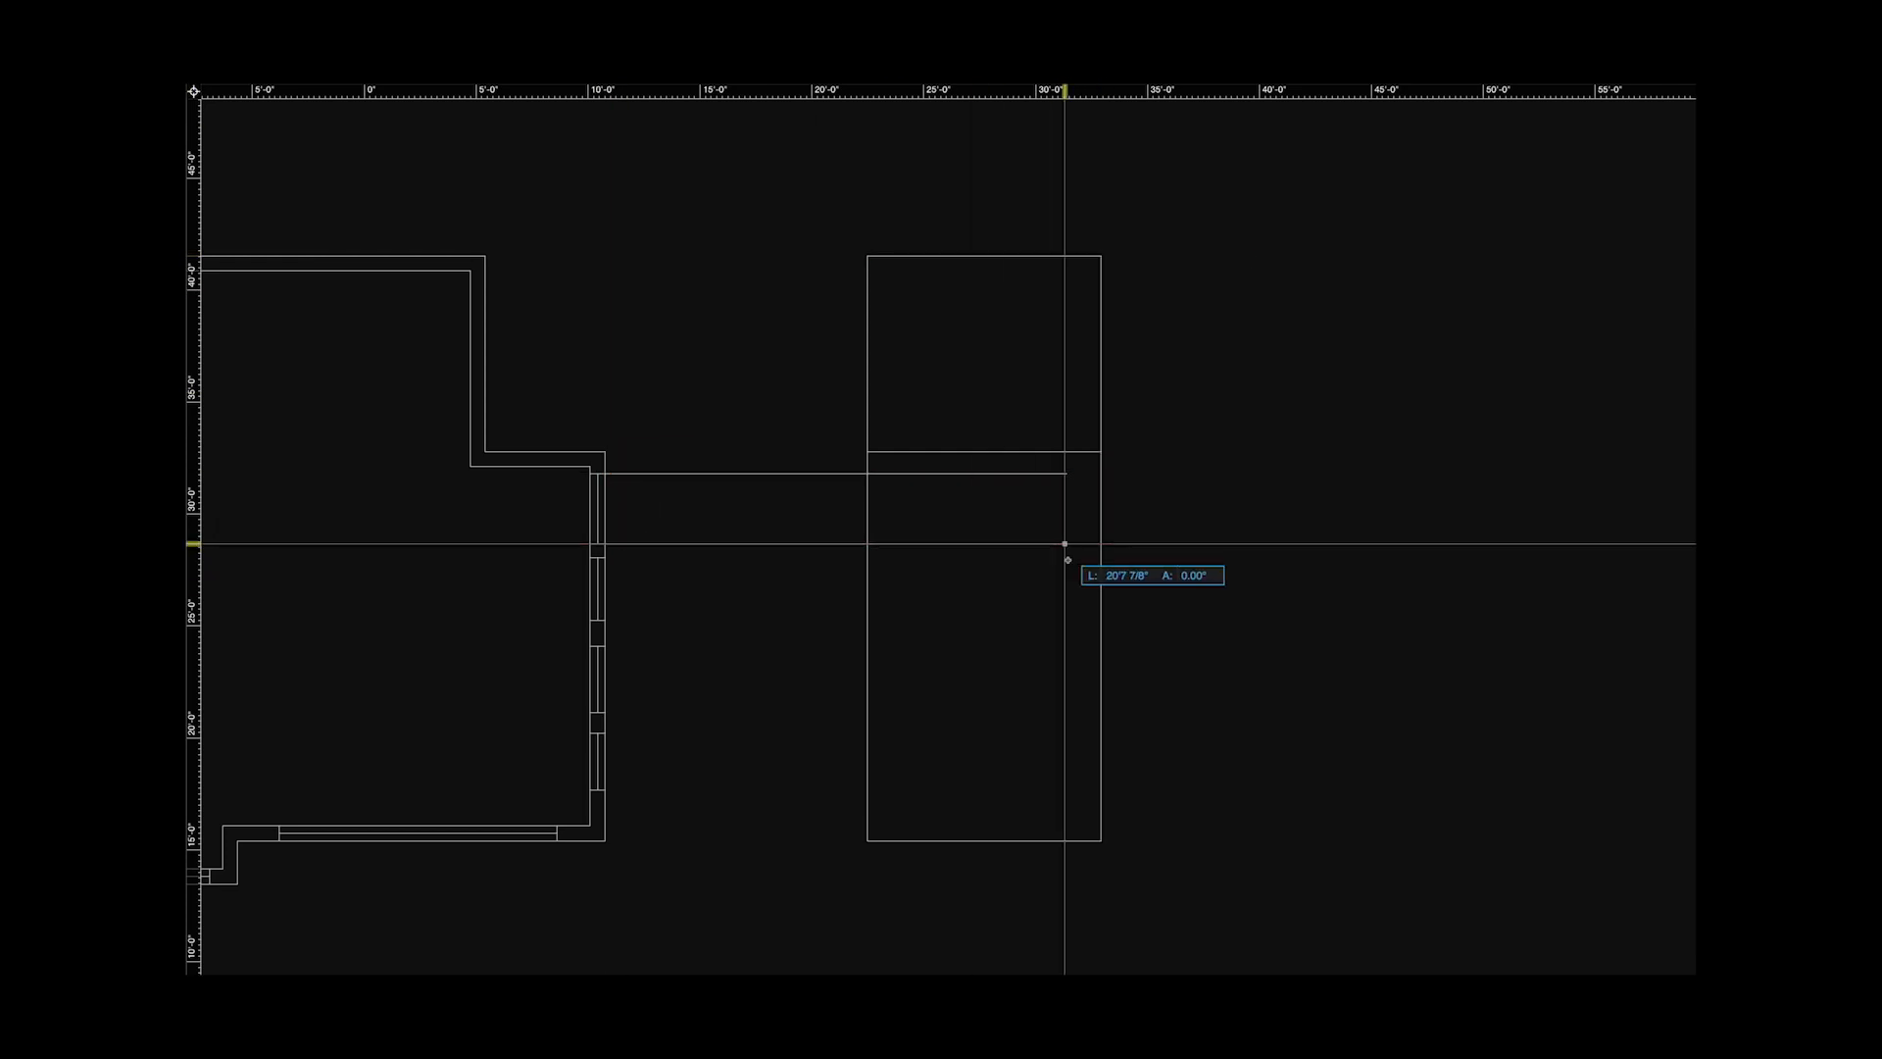
pyautogui.click(1069, 543)
pyautogui.click(605, 557)
pyautogui.click(1067, 557)
pyautogui.click(605, 619)
pyautogui.click(1065, 712)
pyautogui.click(605, 789)
pyautogui.click(1065, 789)
# Draw two vertical lines for the window sills and heads in the elevation and trim the projection lines to them.
pyautogui.click(939, 474)
pyautogui.click(939, 789)
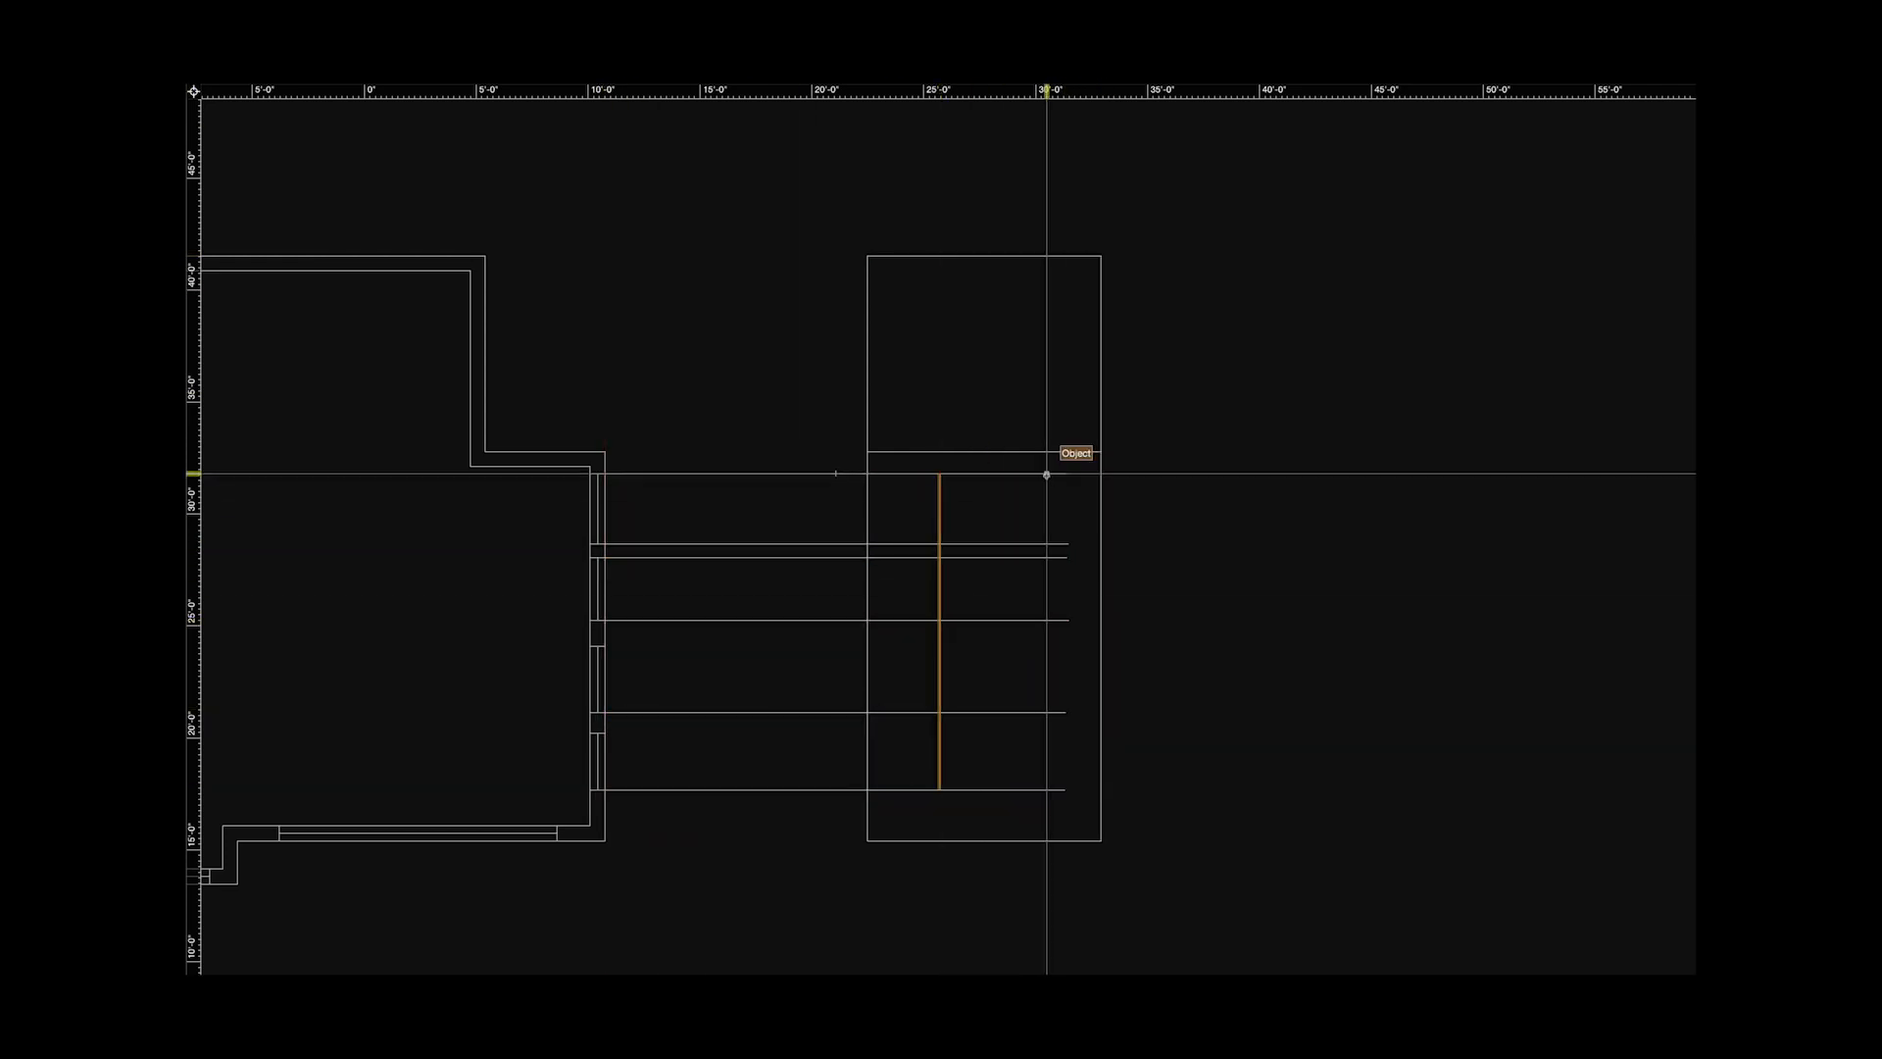
pyautogui.click(1046, 473)
pyautogui.click(1046, 789)
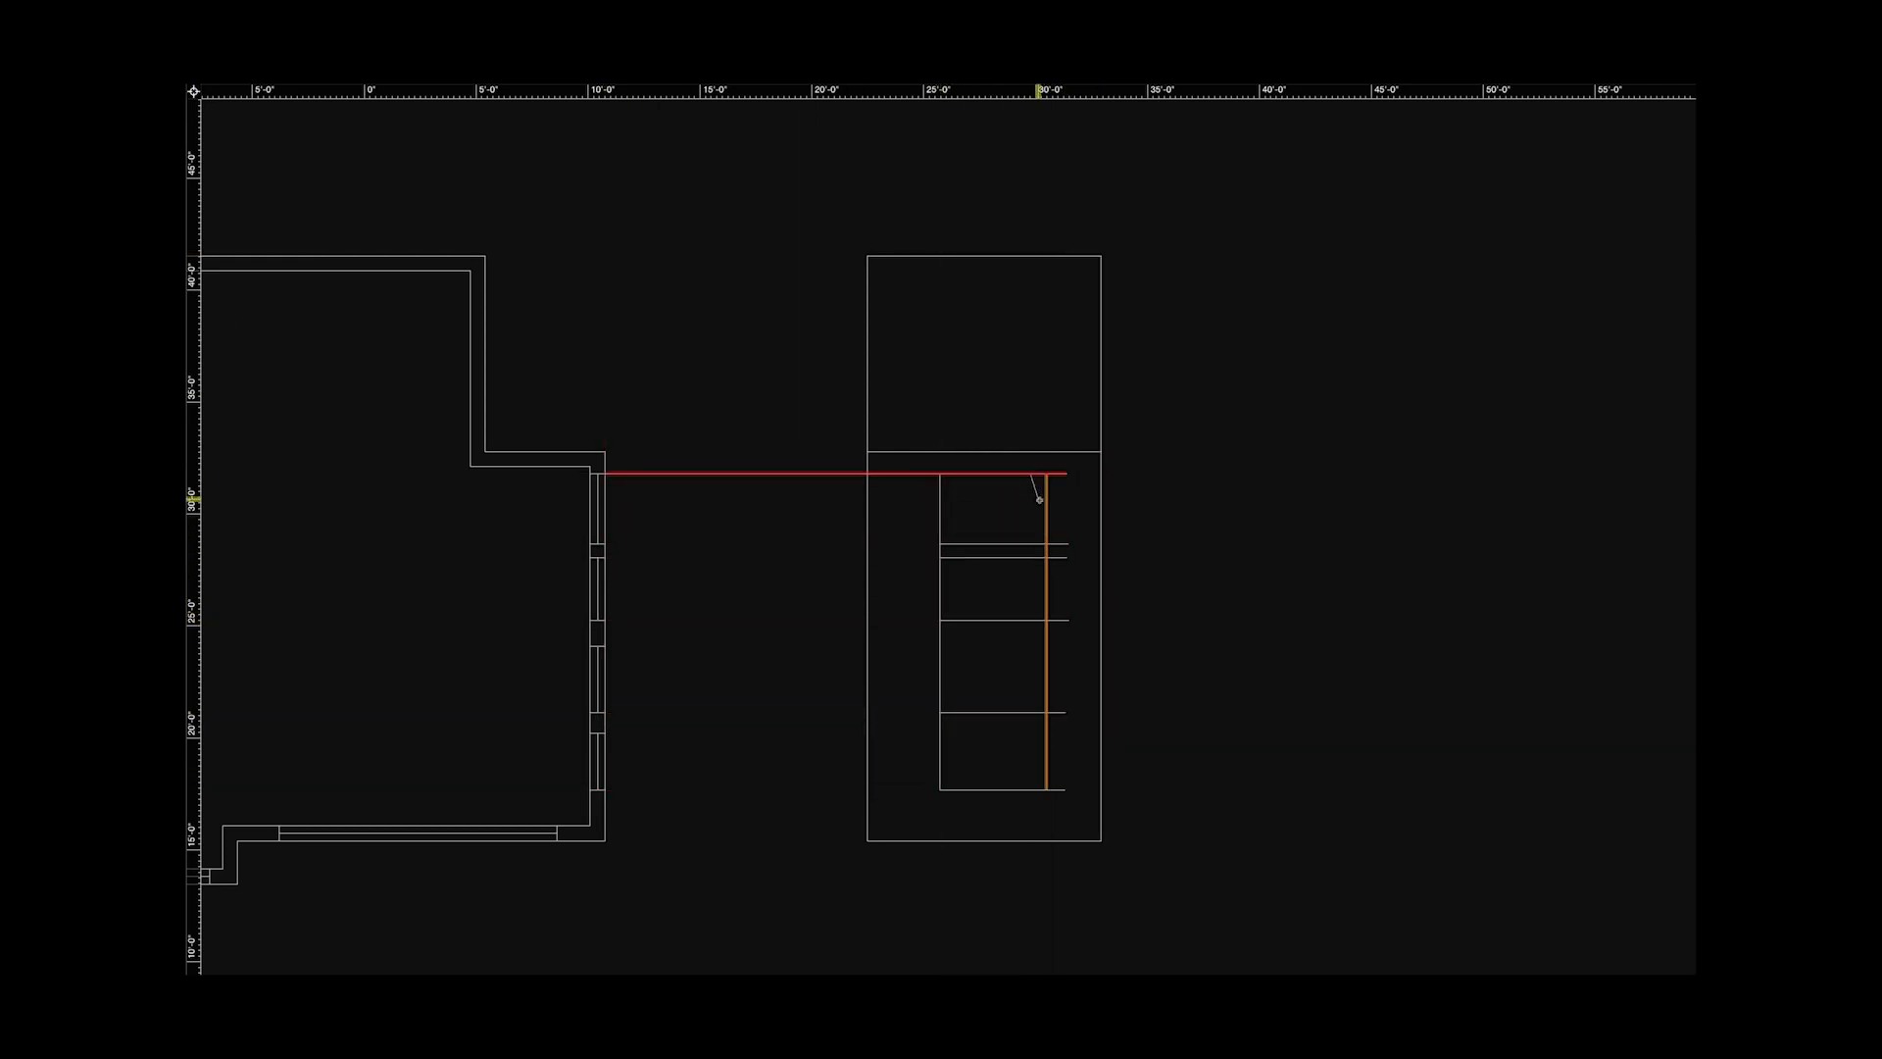
pyautogui.click(1057, 790)
# Project the two missing window jambs into the elevation and trim the lines into four separate window rectangles.
pyautogui.press('2')
pyautogui.click(605, 733)
pyautogui.click(1046, 733)
pyautogui.click(605, 646)
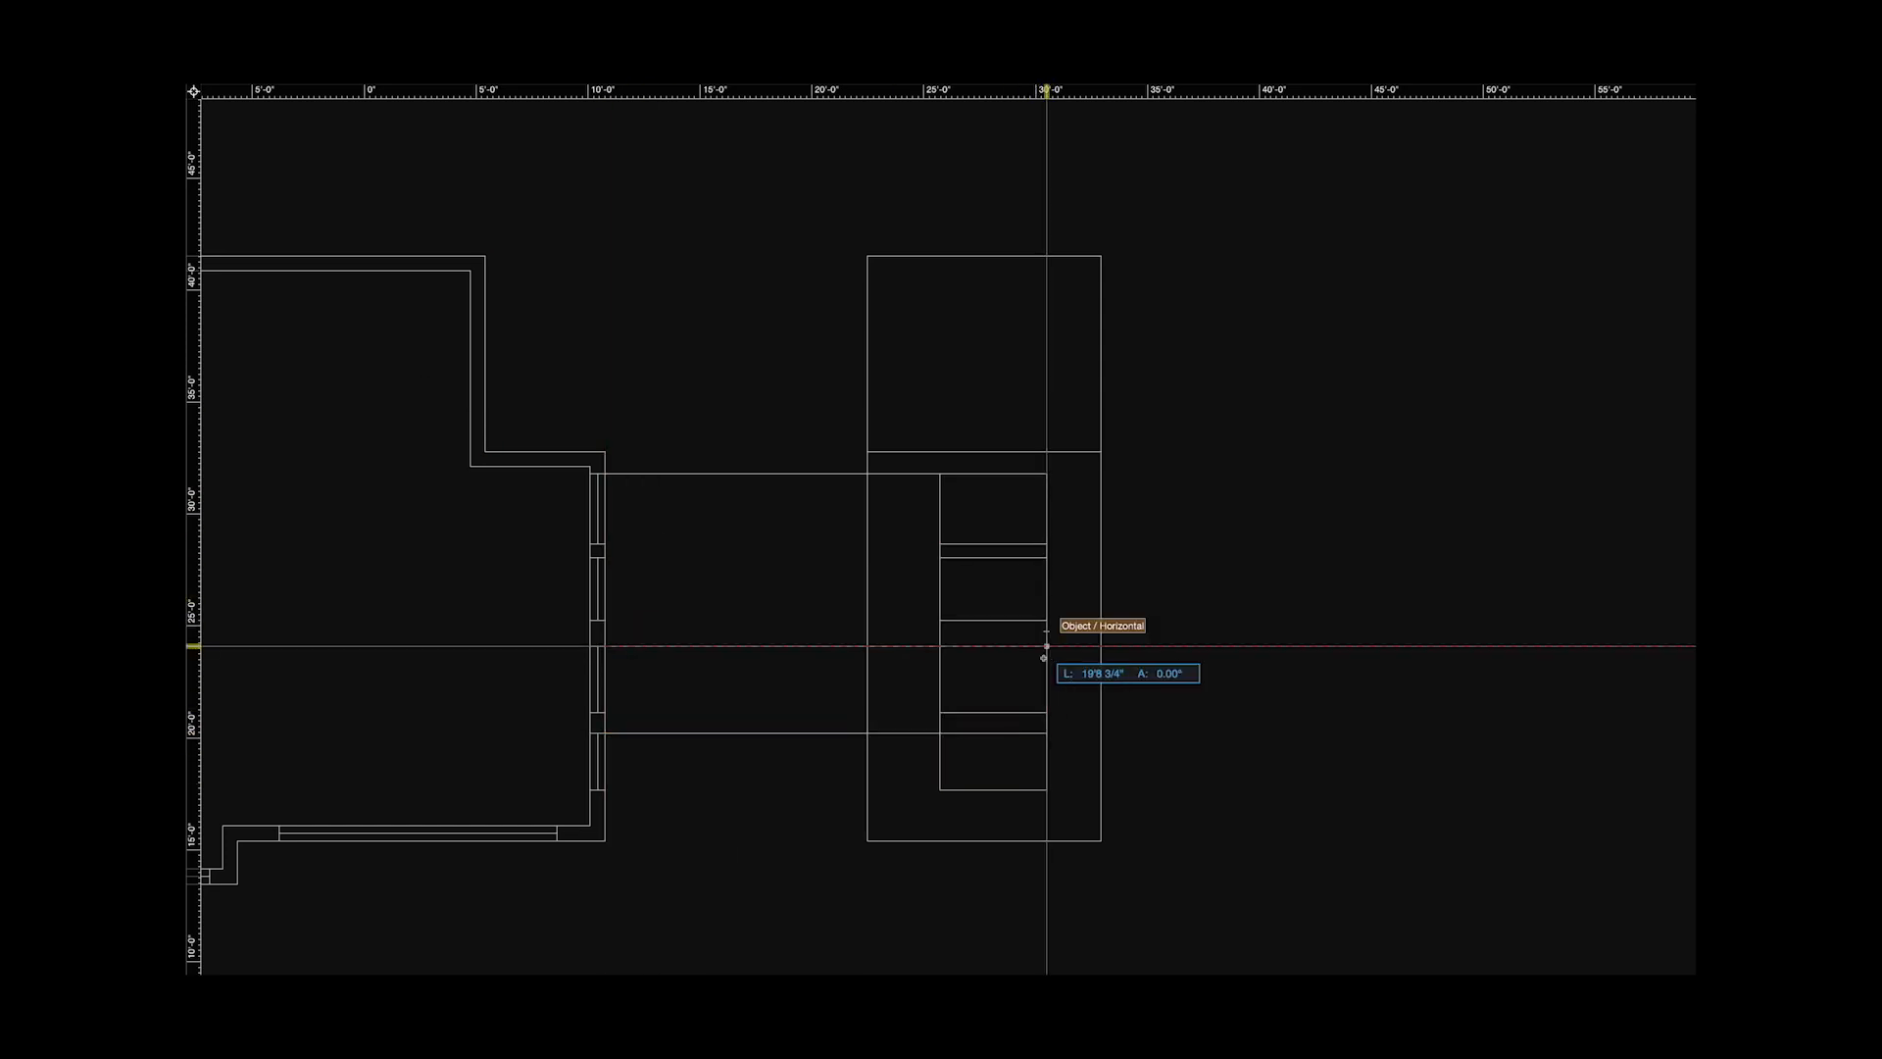
pyautogui.click(1046, 646)
pyautogui.hotkey('shift', 'l')
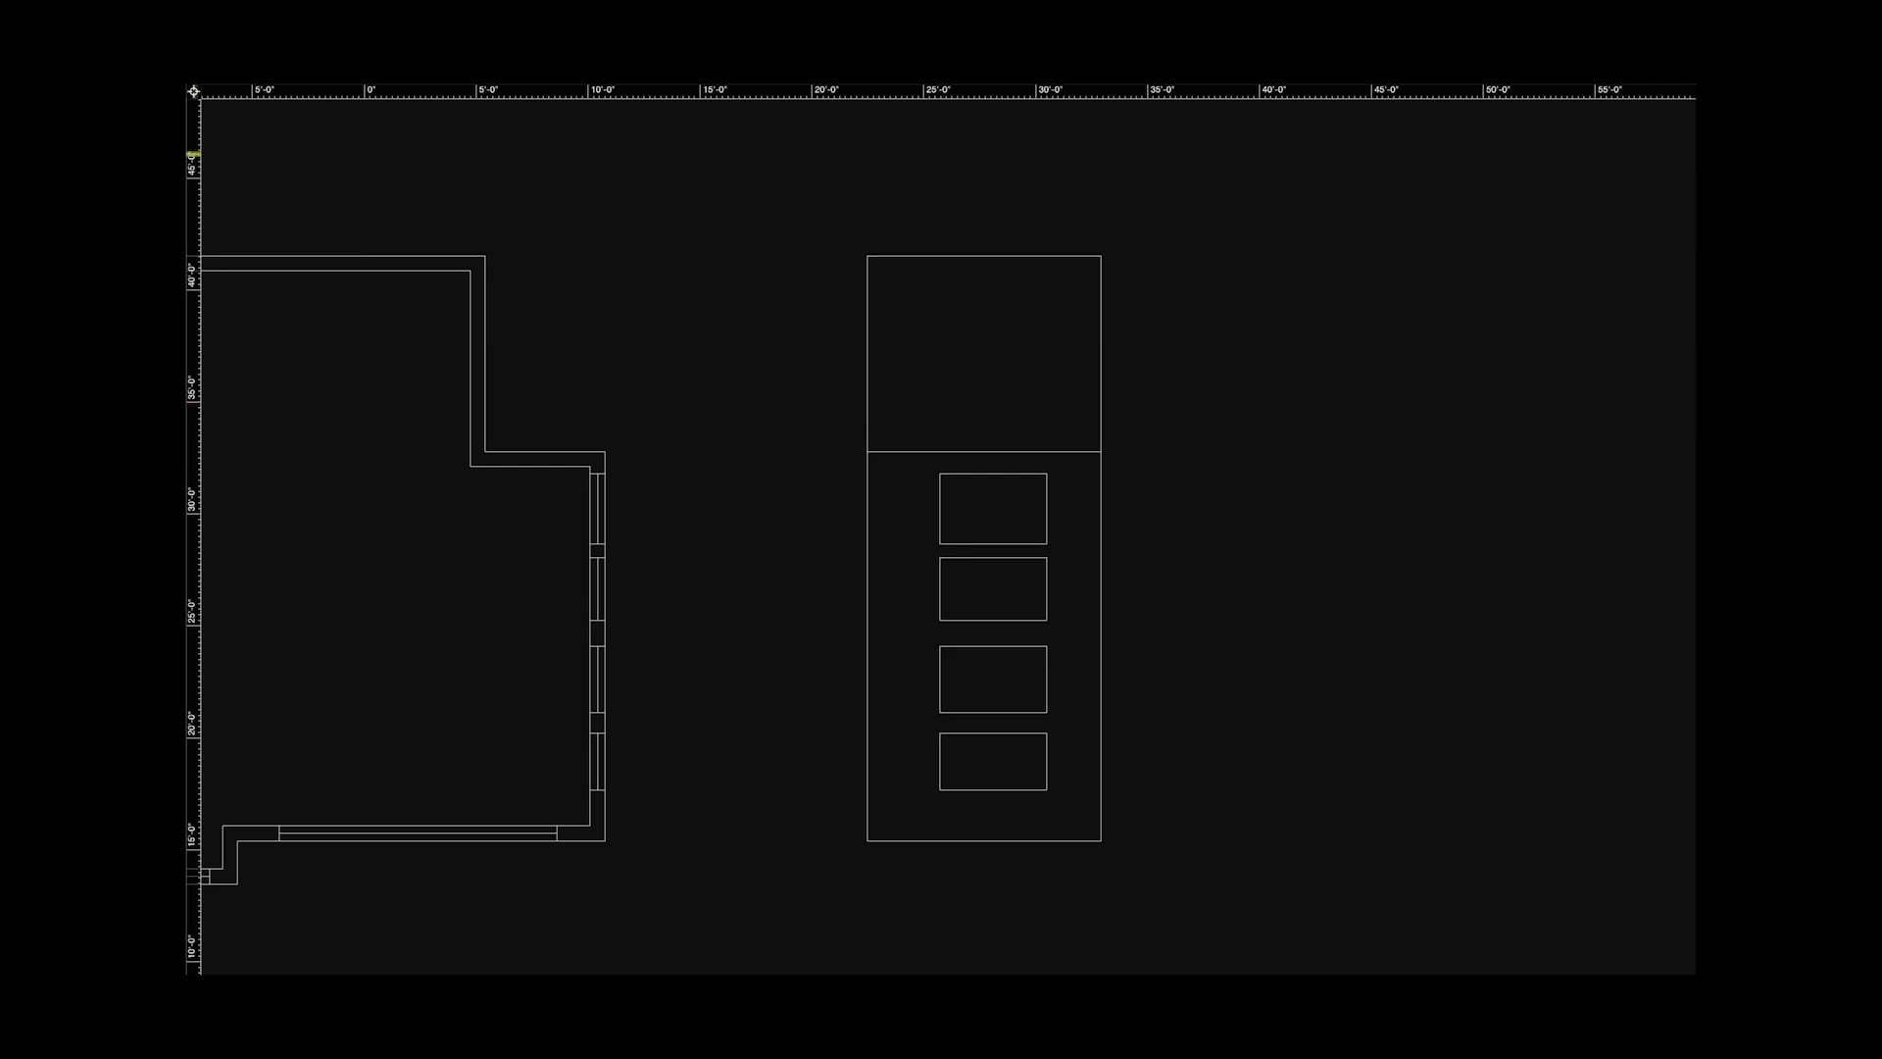
# Draw a tall window in the plan's upper-right wall segment with jamb lines and a centre glass line.
pyautogui.click(485, 287)
pyautogui.click(471, 287)
pyautogui.click(486, 435)
pyautogui.scroll(3, 480, 289)
pyautogui.click(478, 288)
pyautogui.click(479, 560)
# Project the upper window's jambs into the elevation, extend the sill and head lines, and trim them into a window rectangle.
pyautogui.click(505, 302)
pyautogui.click(1441, 302)
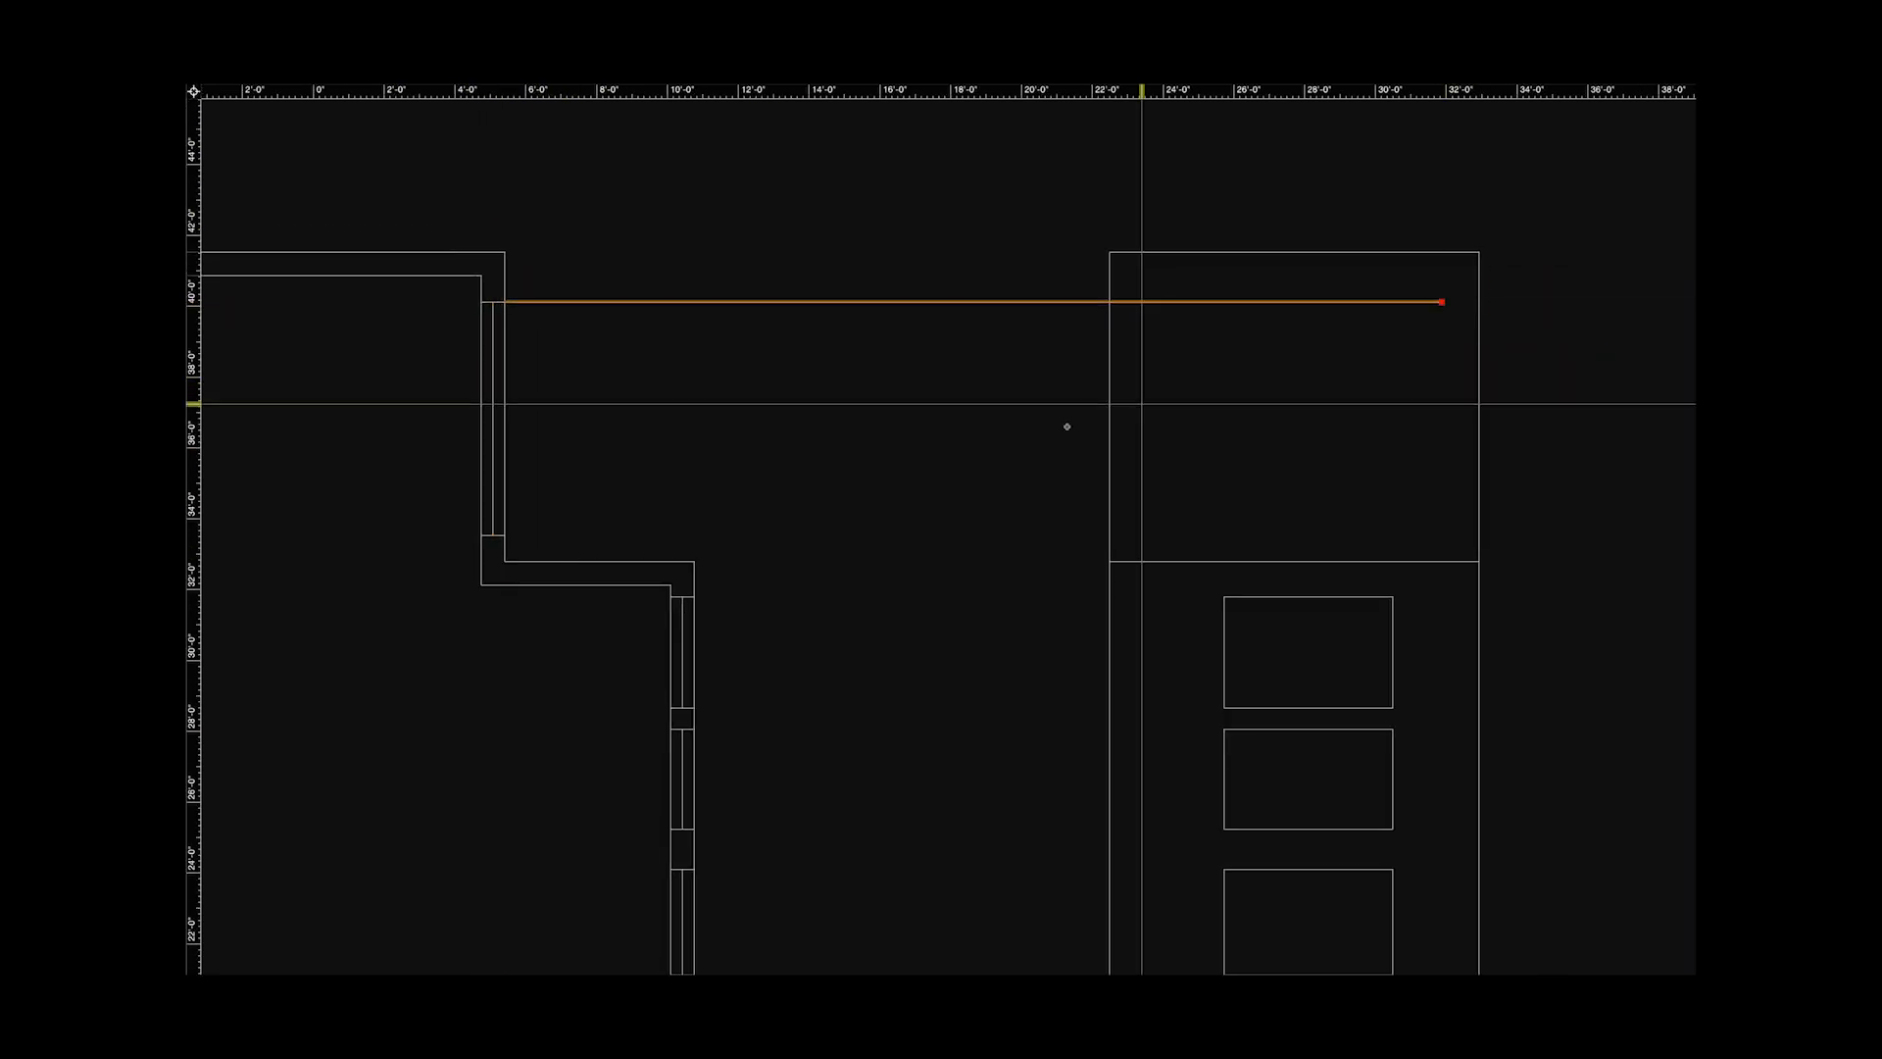
pyautogui.click(505, 536)
pyautogui.click(1458, 536)
pyautogui.click(1225, 597)
pyautogui.click(1224, 302)
pyautogui.click(1393, 597)
pyautogui.click(1393, 302)
pyautogui.hotkey('shift', 'l')
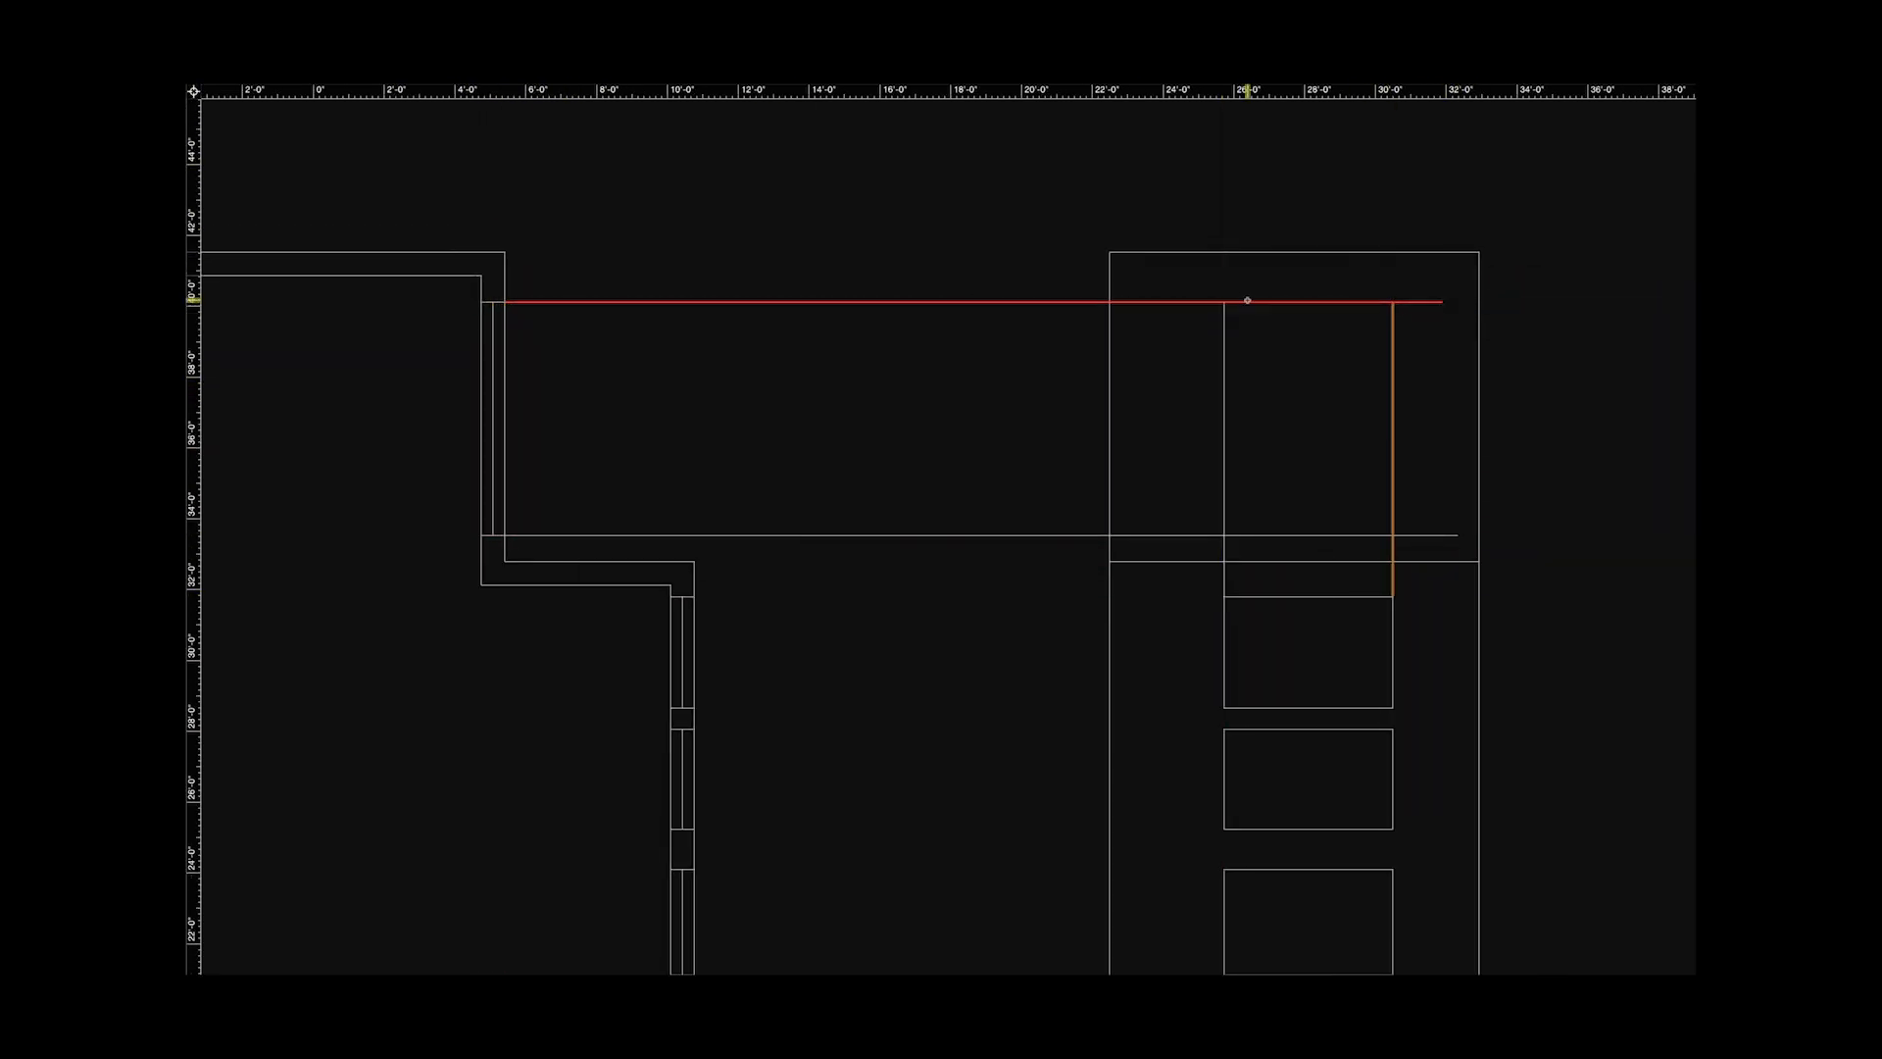
pyautogui.click(1247, 532)
# Divide each of the four lower elevation windows into four panes with lines through the midpoints.
pyautogui.scroll(-4, 1157, 491)
pyautogui.press('2')
pyautogui.click(1092, 468)
pyautogui.click(1176, 468)
pyautogui.click(1134, 442)
pyautogui.scroll(1, 1134, 491)
pyautogui.click(1135, 492)
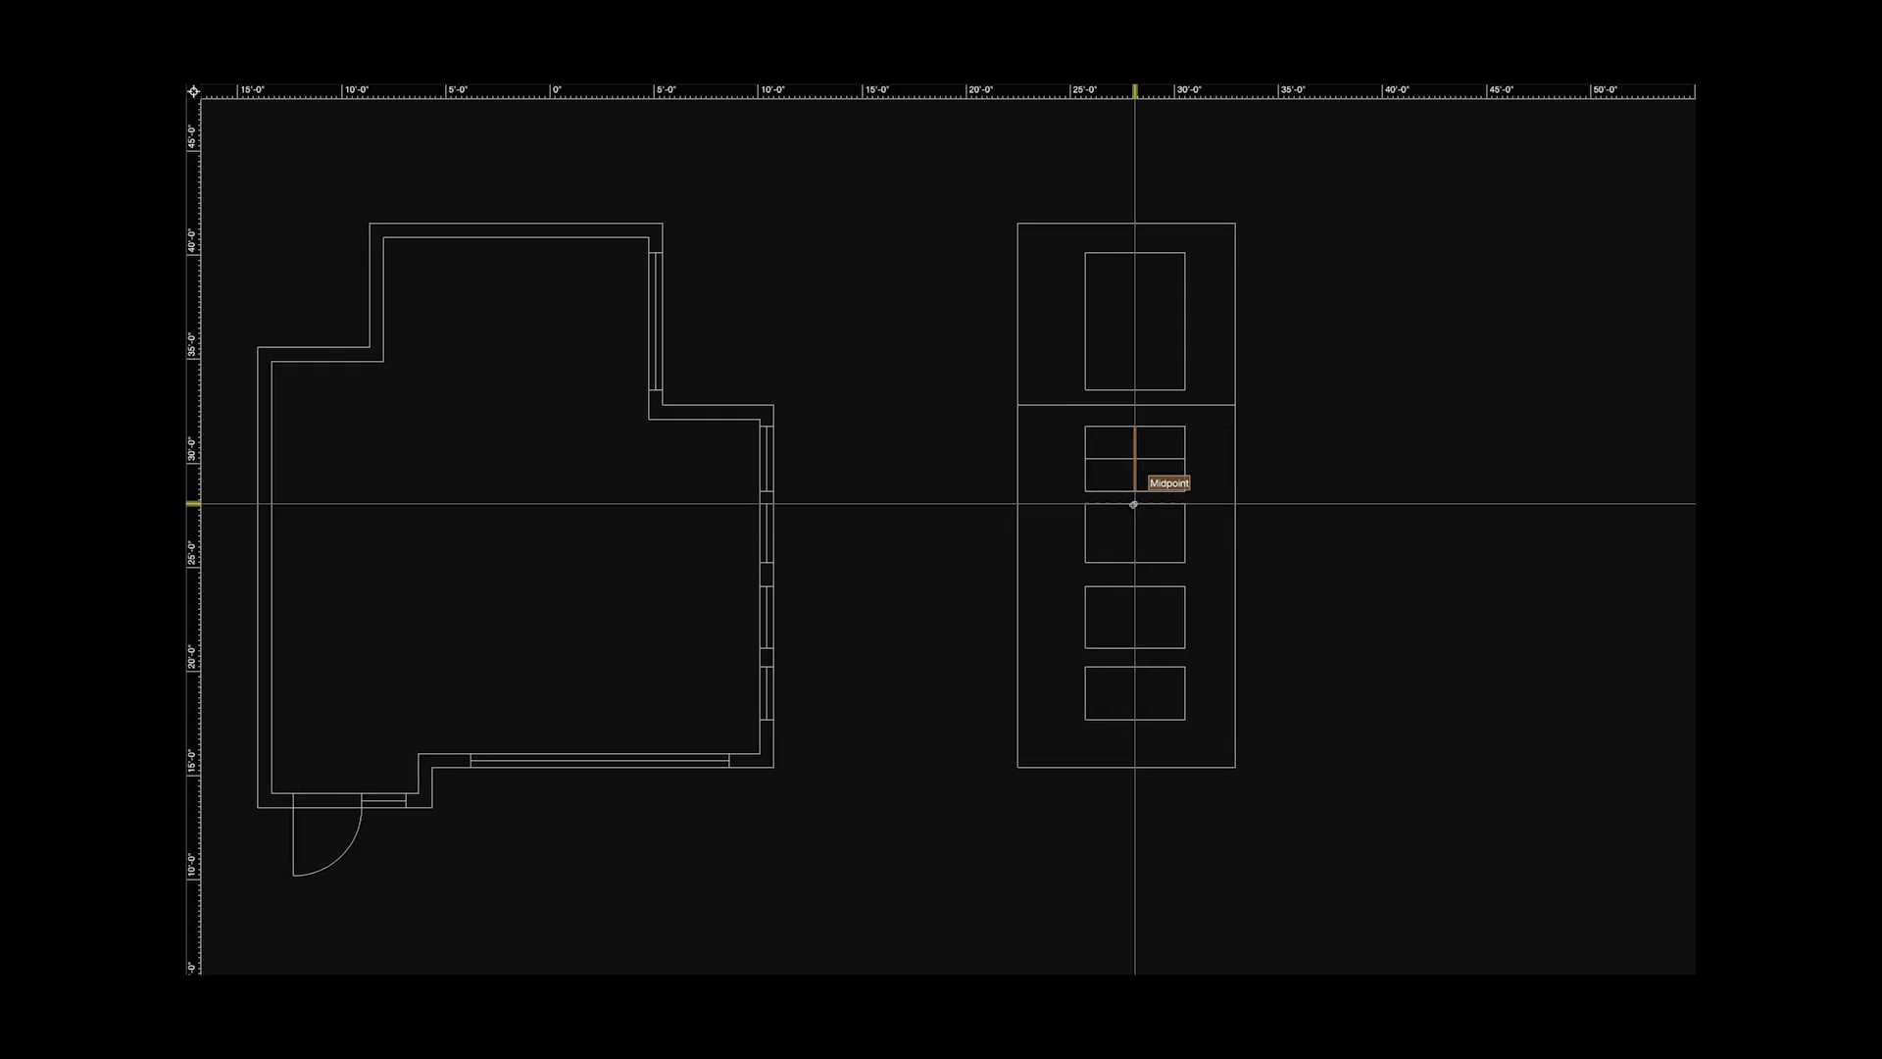
pyautogui.click(1136, 648)
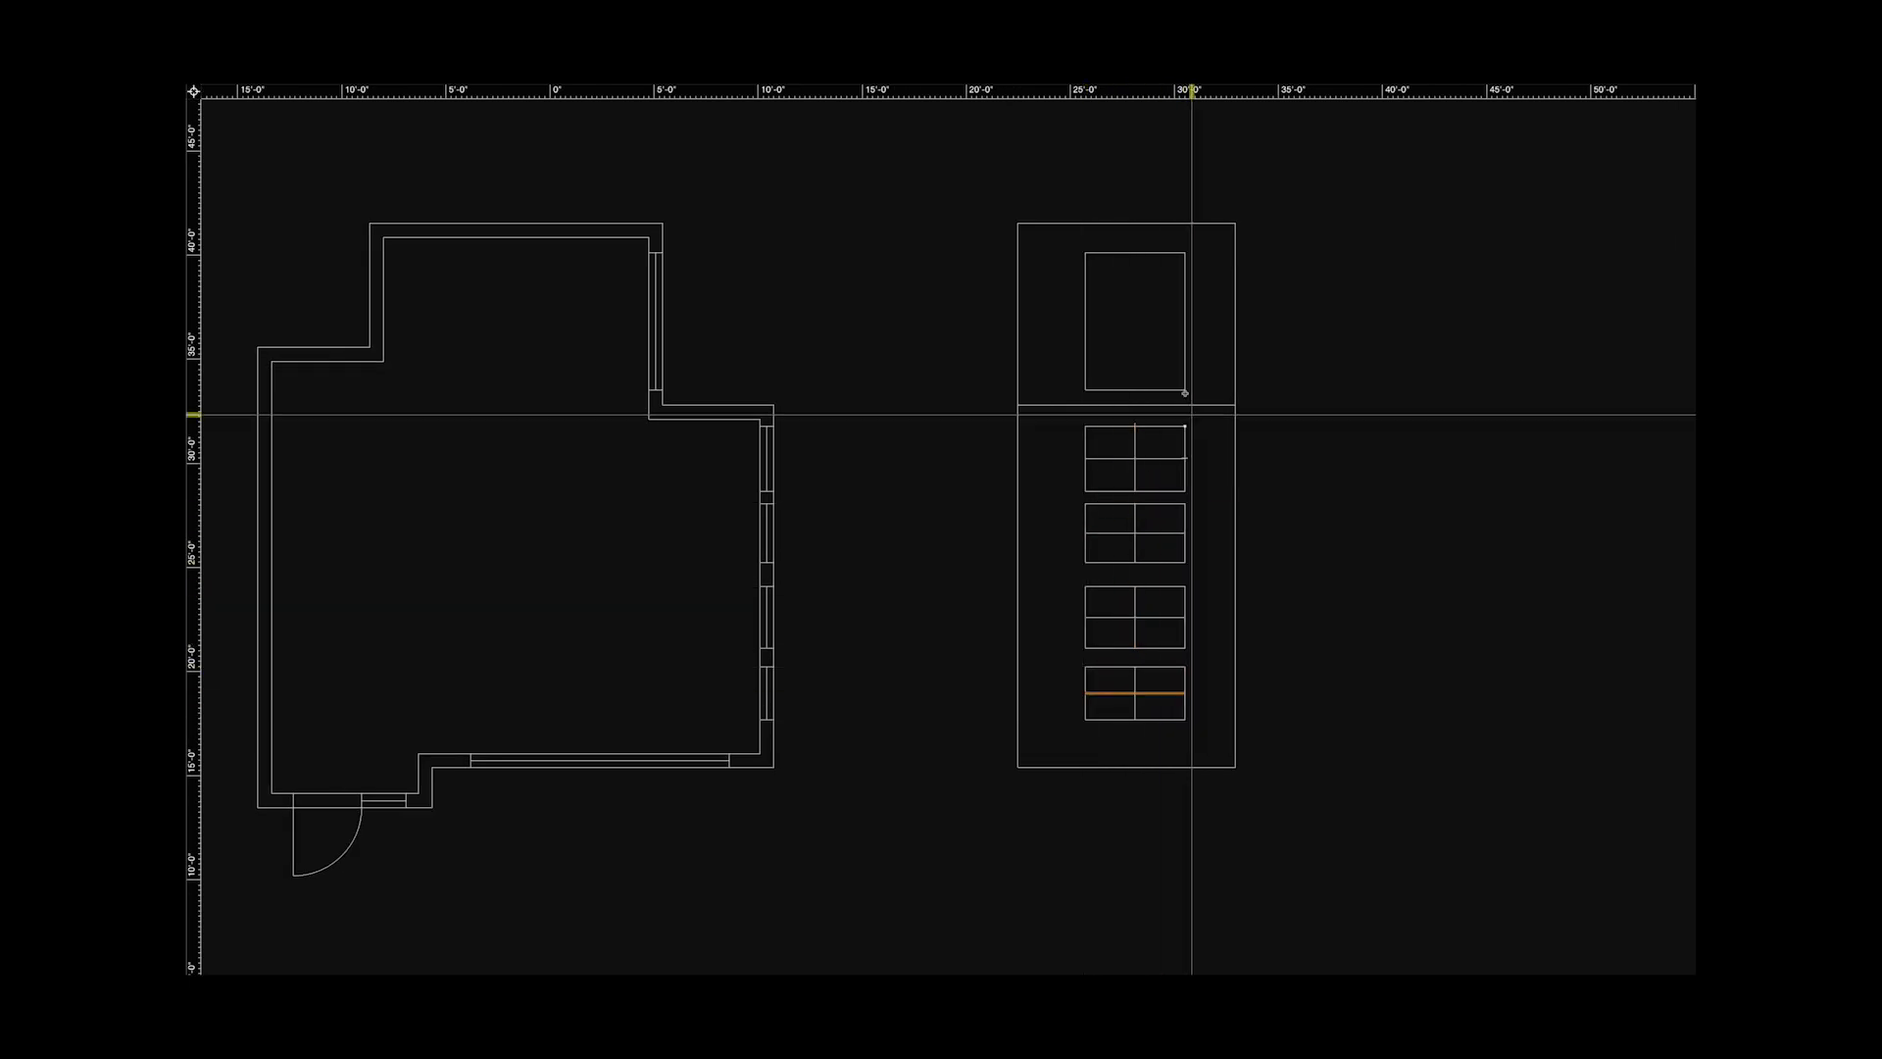
# Fill all solid wall segments of the floor plan with diagonal hatching, leaving the door and window openings empty.
pyautogui.hscroll(-5, 1189, 408)
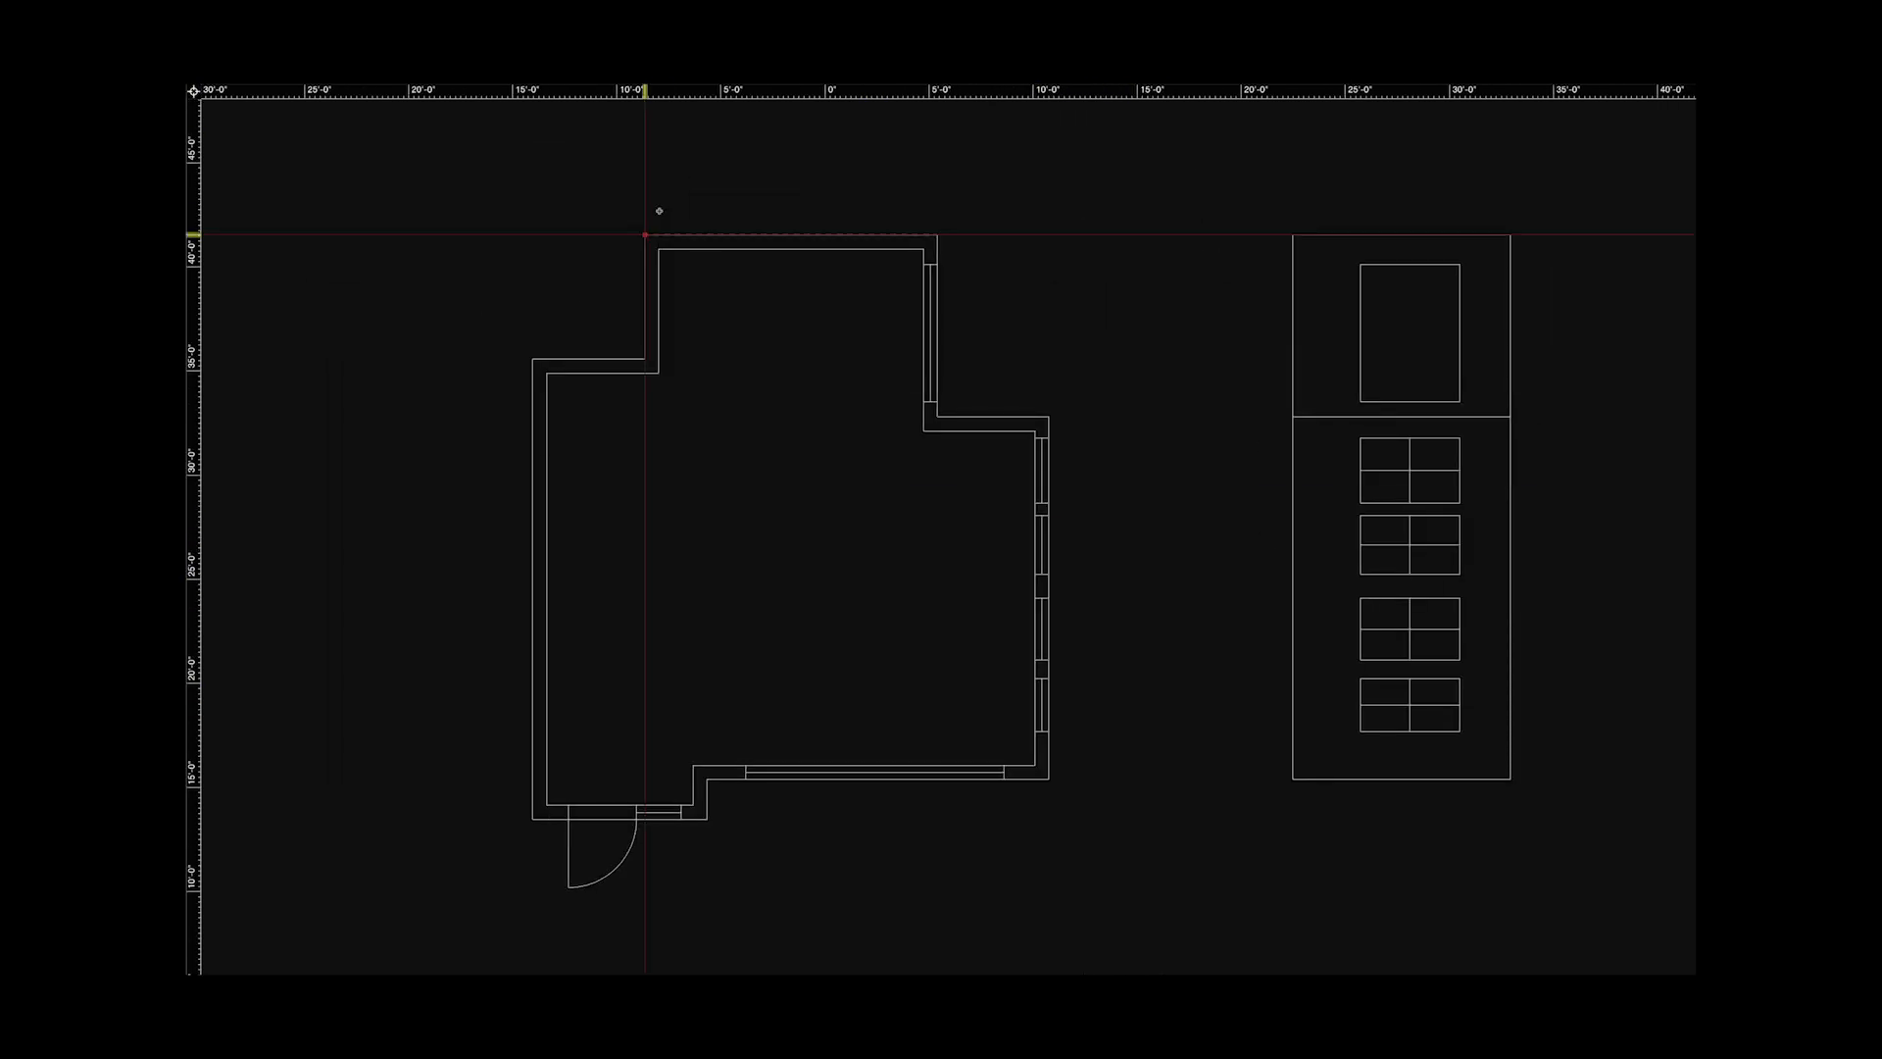
pyautogui.moveTo(645, 235)
pyautogui.mouseDown()
pyautogui.moveTo(923, 249)
pyautogui.moveTo(645, 359)
pyautogui.moveTo(532, 359)
pyautogui.mouseUp()
pyautogui.moveTo(547, 373)
pyautogui.mouseDown()
pyautogui.moveTo(532, 819)
pyautogui.moveTo(569, 819)
pyautogui.mouseUp()
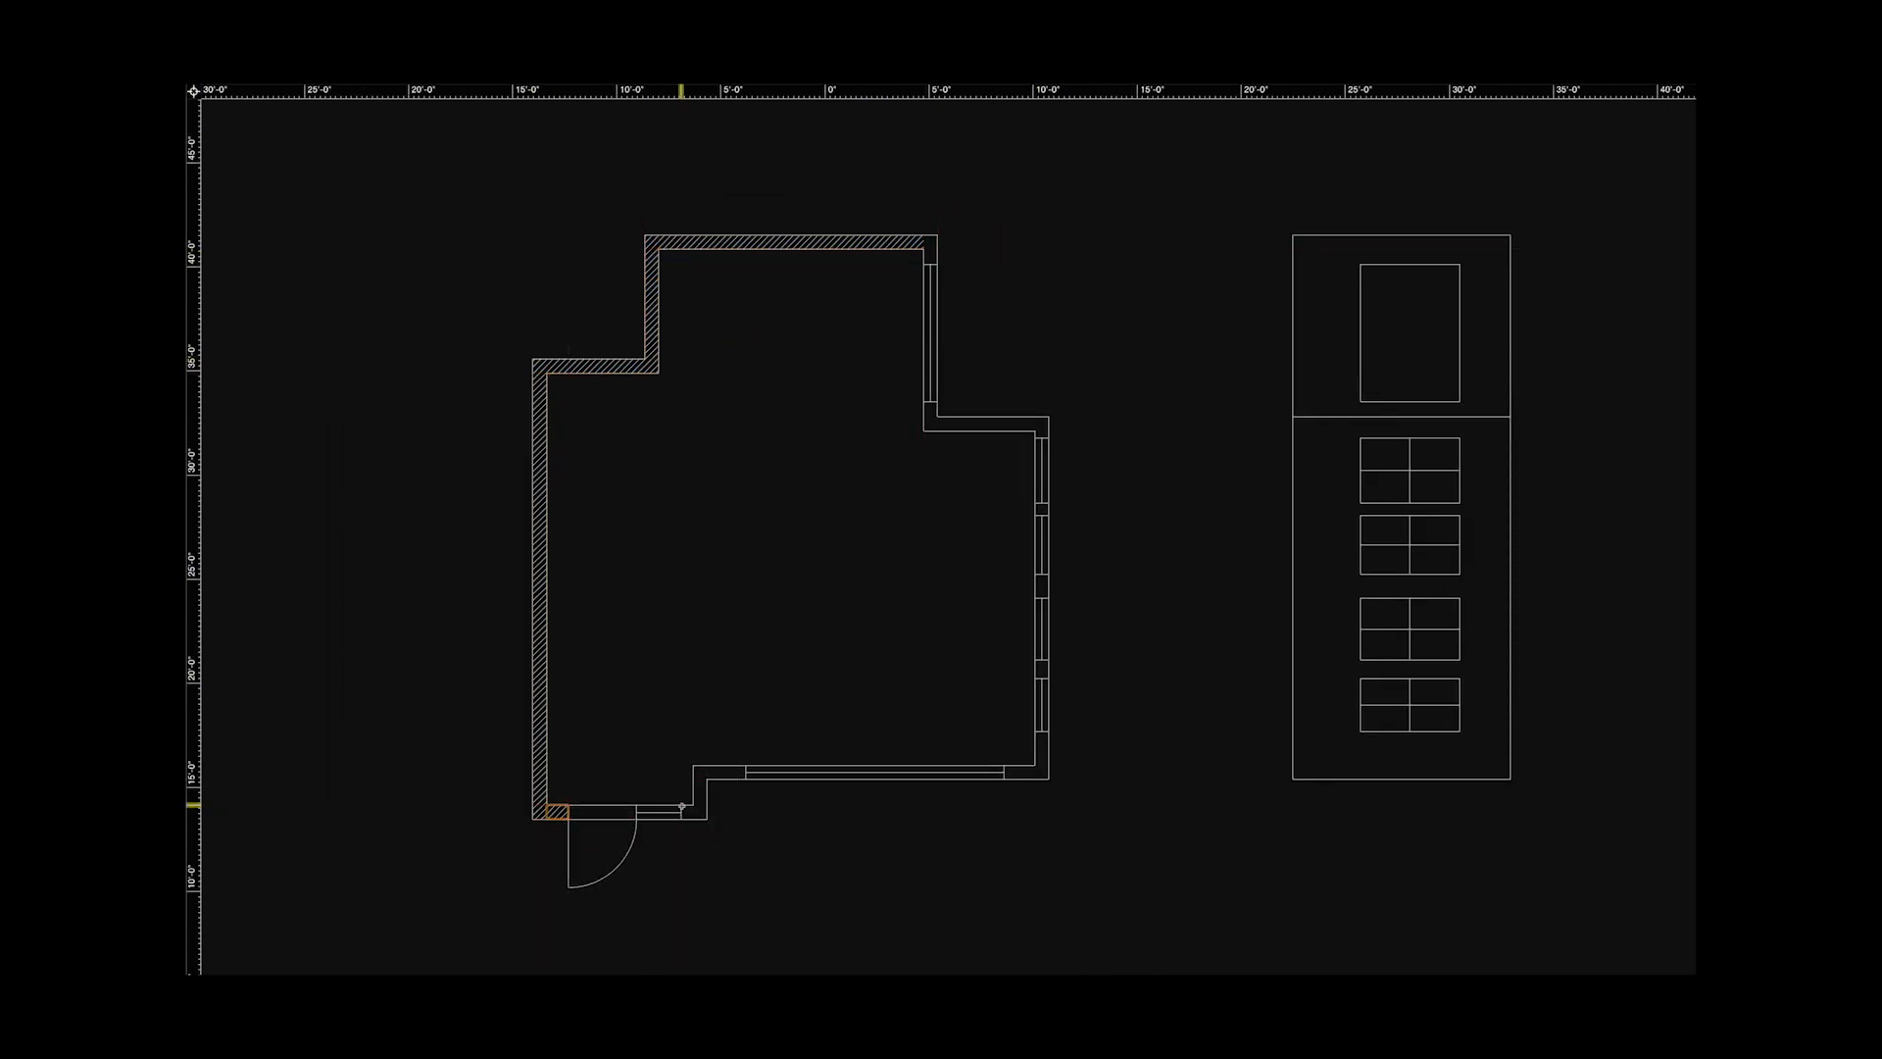
pyautogui.moveTo(706, 764); pyautogui.dragTo(746, 779)
pyautogui.moveTo(1003, 764)
pyautogui.mouseDown()
pyautogui.moveTo(1049, 779)
pyautogui.moveTo(1049, 731)
pyautogui.mouseUp()
pyautogui.moveTo(1049, 678); pyautogui.dragTo(1035, 503)
pyautogui.moveTo(1036, 437)
pyautogui.mouseDown()
pyautogui.moveTo(1049, 416)
pyautogui.moveTo(924, 431)
pyautogui.moveTo(924, 402)
pyautogui.mouseUp()
pyautogui.moveTo(923, 264); pyautogui.dragTo(937, 235)
pyautogui.moveTo(1100, 656); pyautogui.dragTo(896, 610, button='middle')
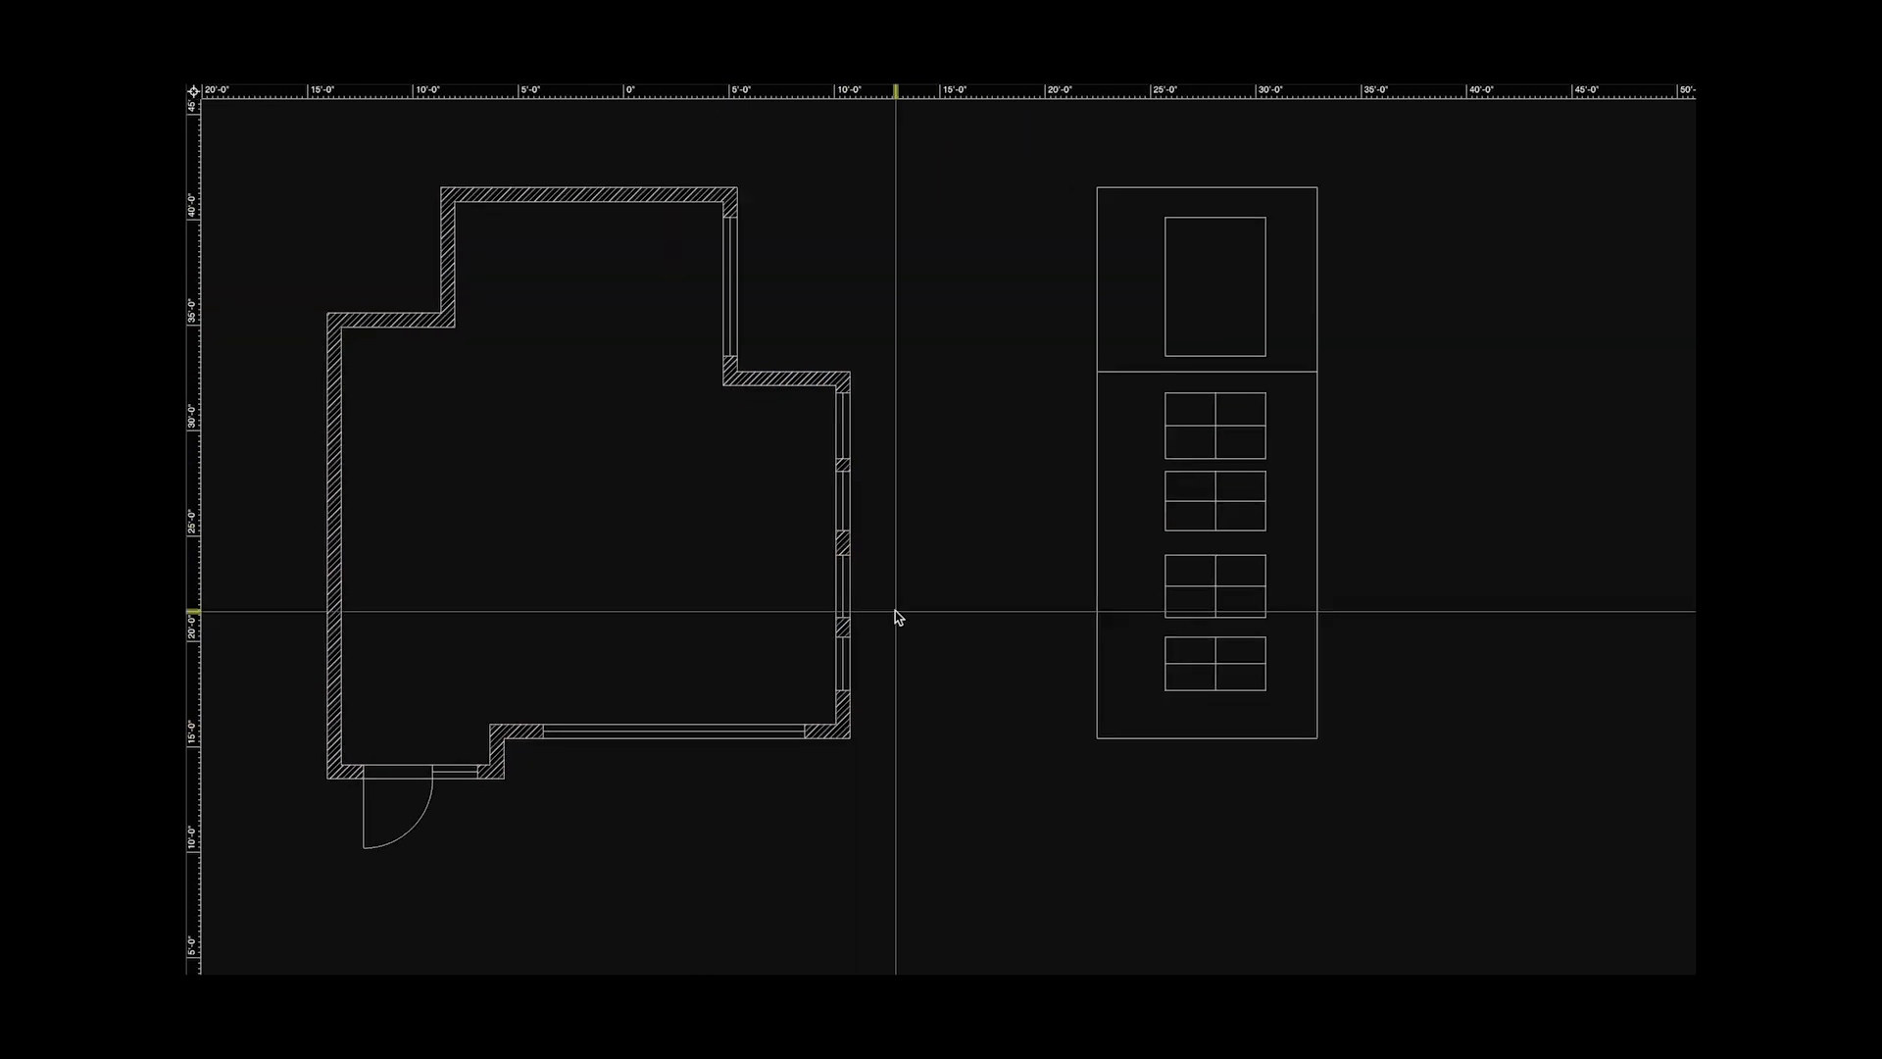
pyautogui.scroll(2, 894, 610)
pyautogui.moveTo(852, 694); pyautogui.dragTo(805, 706, button='middle')
pyautogui.scroll(-3, 1278, 757)
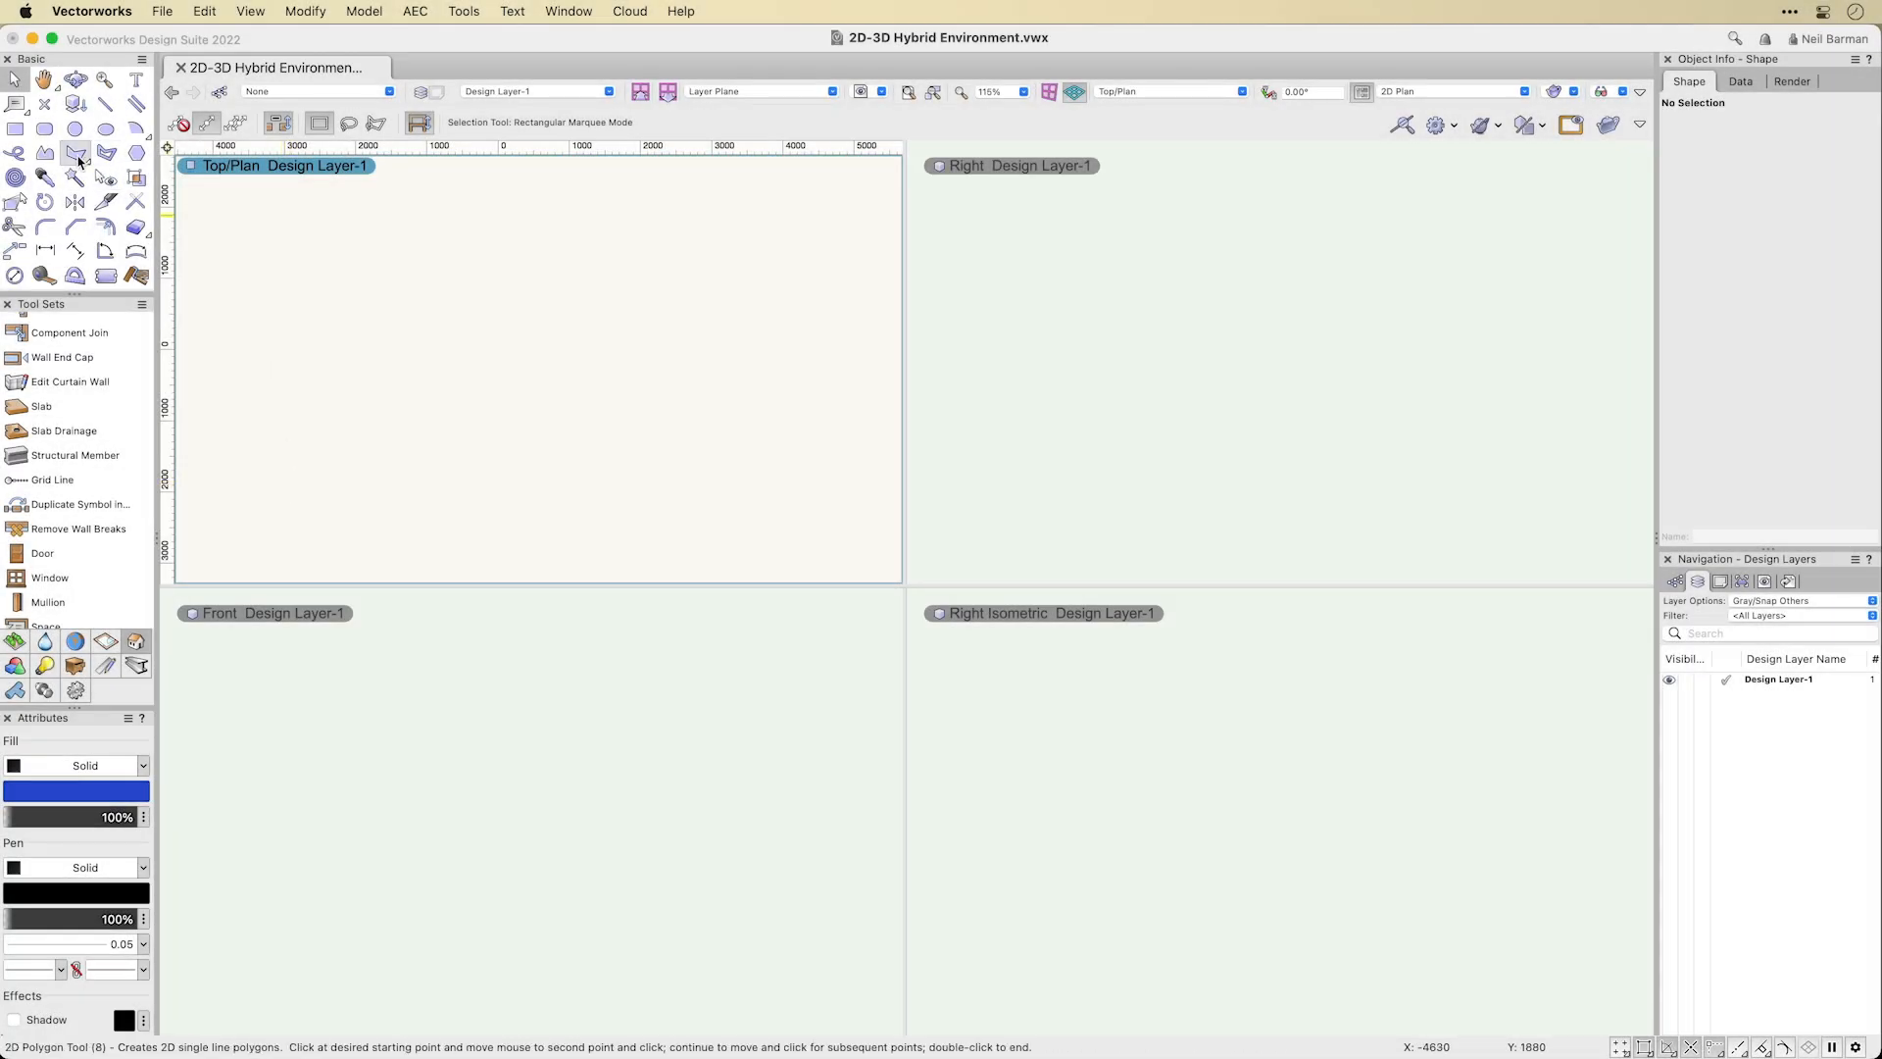
# Draw a closed U-shaped 2D polygon about 7750 by 3890 in Top/Plan view and extrude it upward with Push/Pull.
pyautogui.click(76, 154)
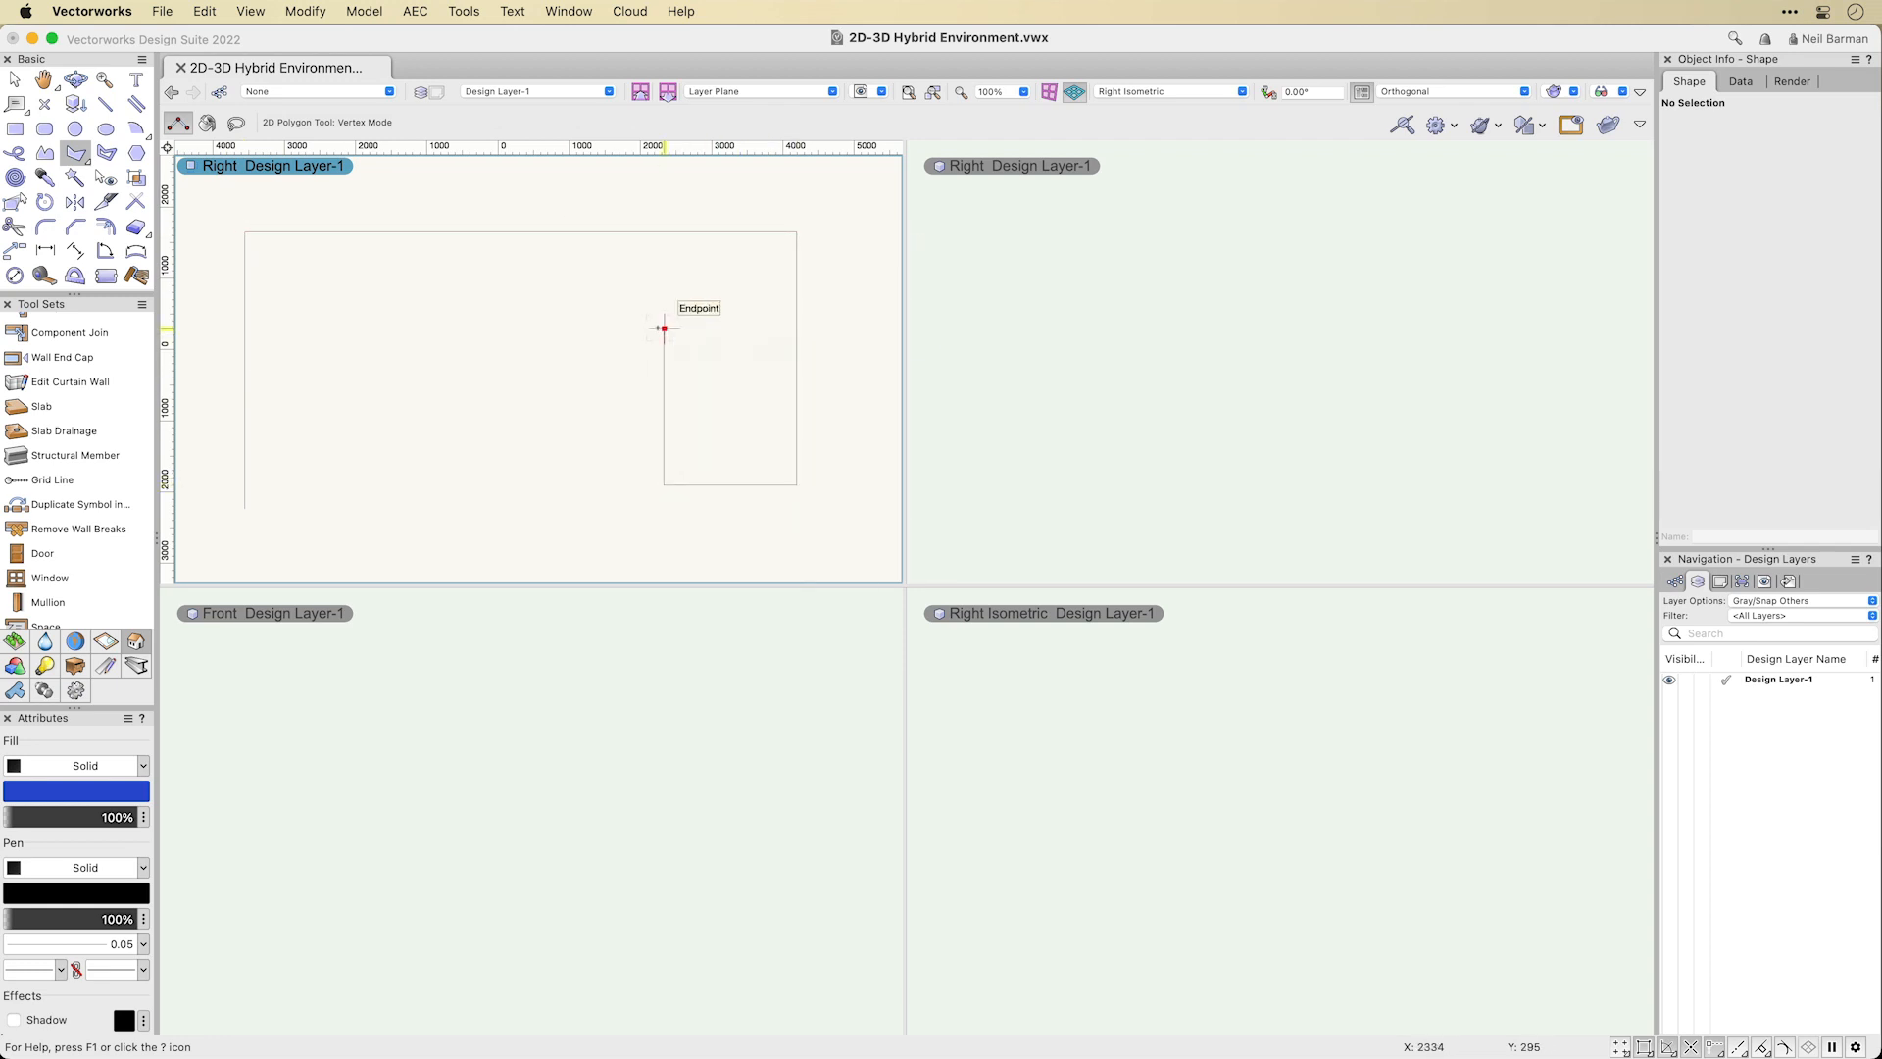
pyautogui.click(246, 508)
pyautogui.hotkey('alt', 'shift', 'e')
pyautogui.click(1240, 860)
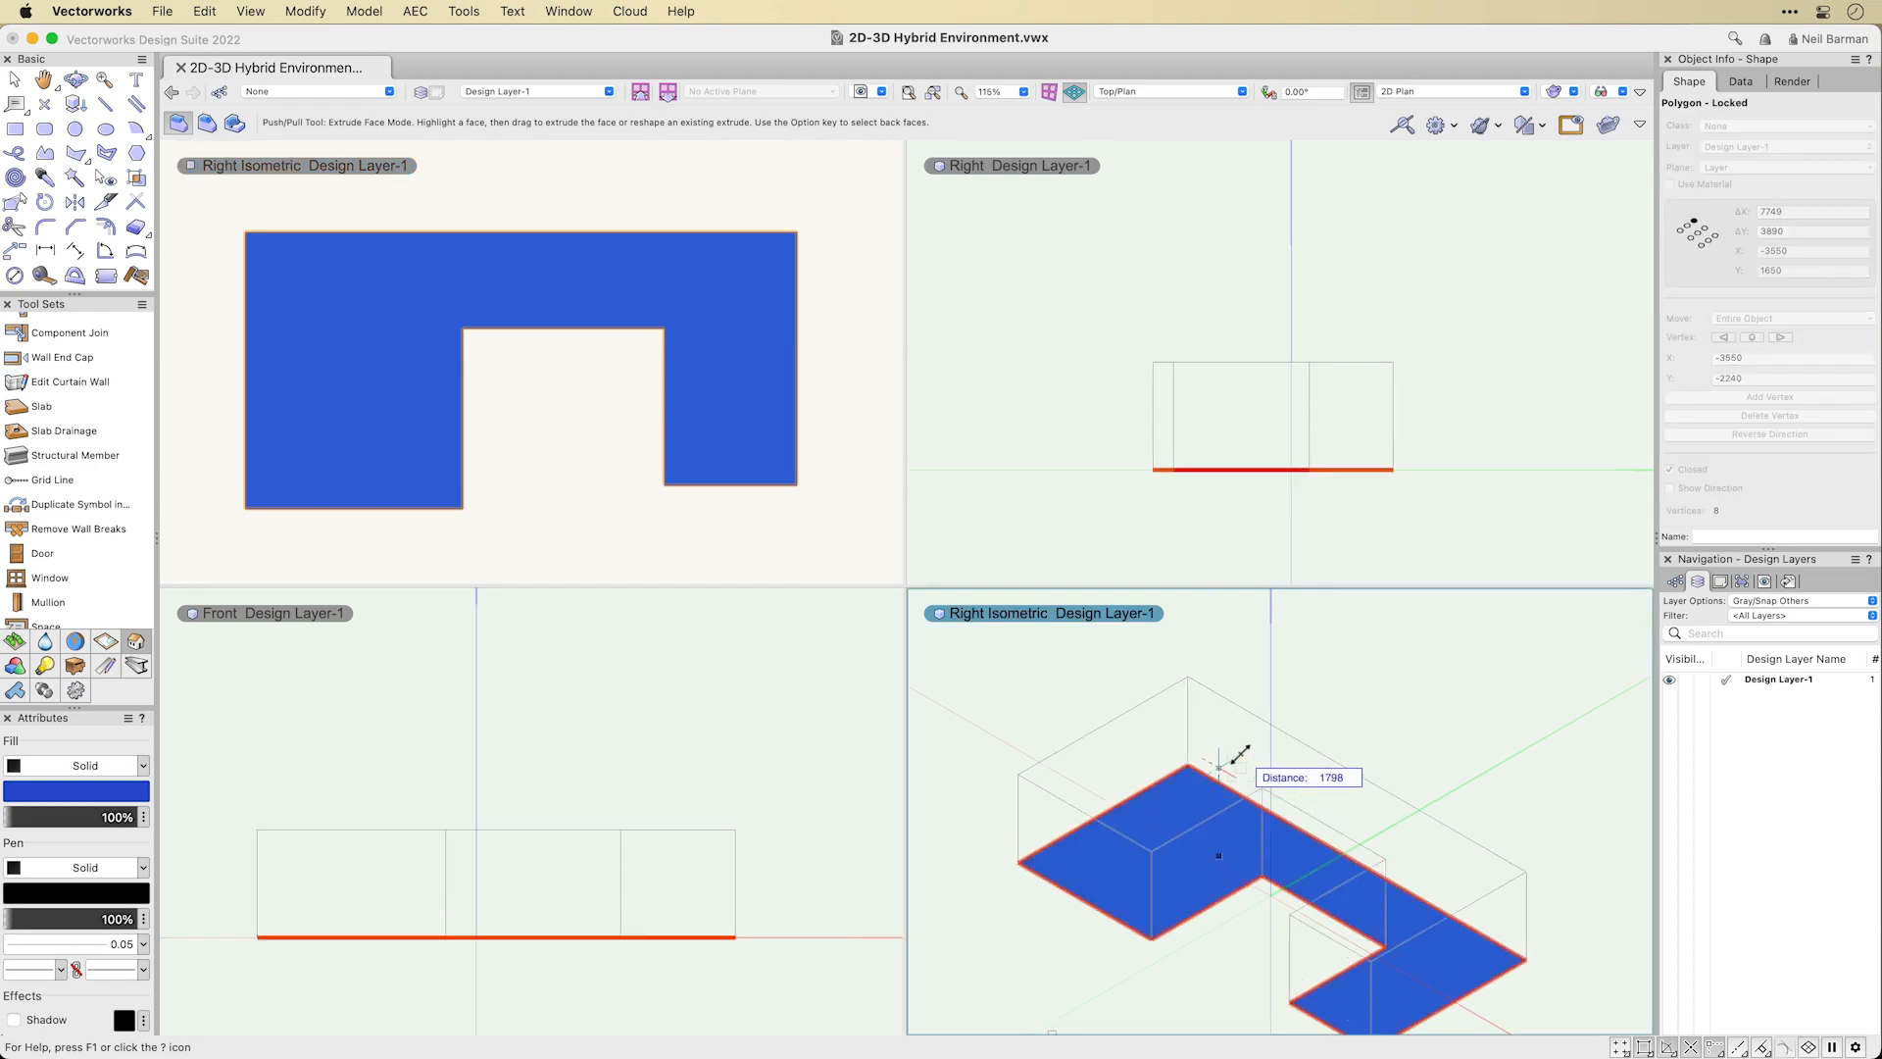
pyautogui.click(1239, 708)
pyautogui.press('x')
pyautogui.click(827, 529)
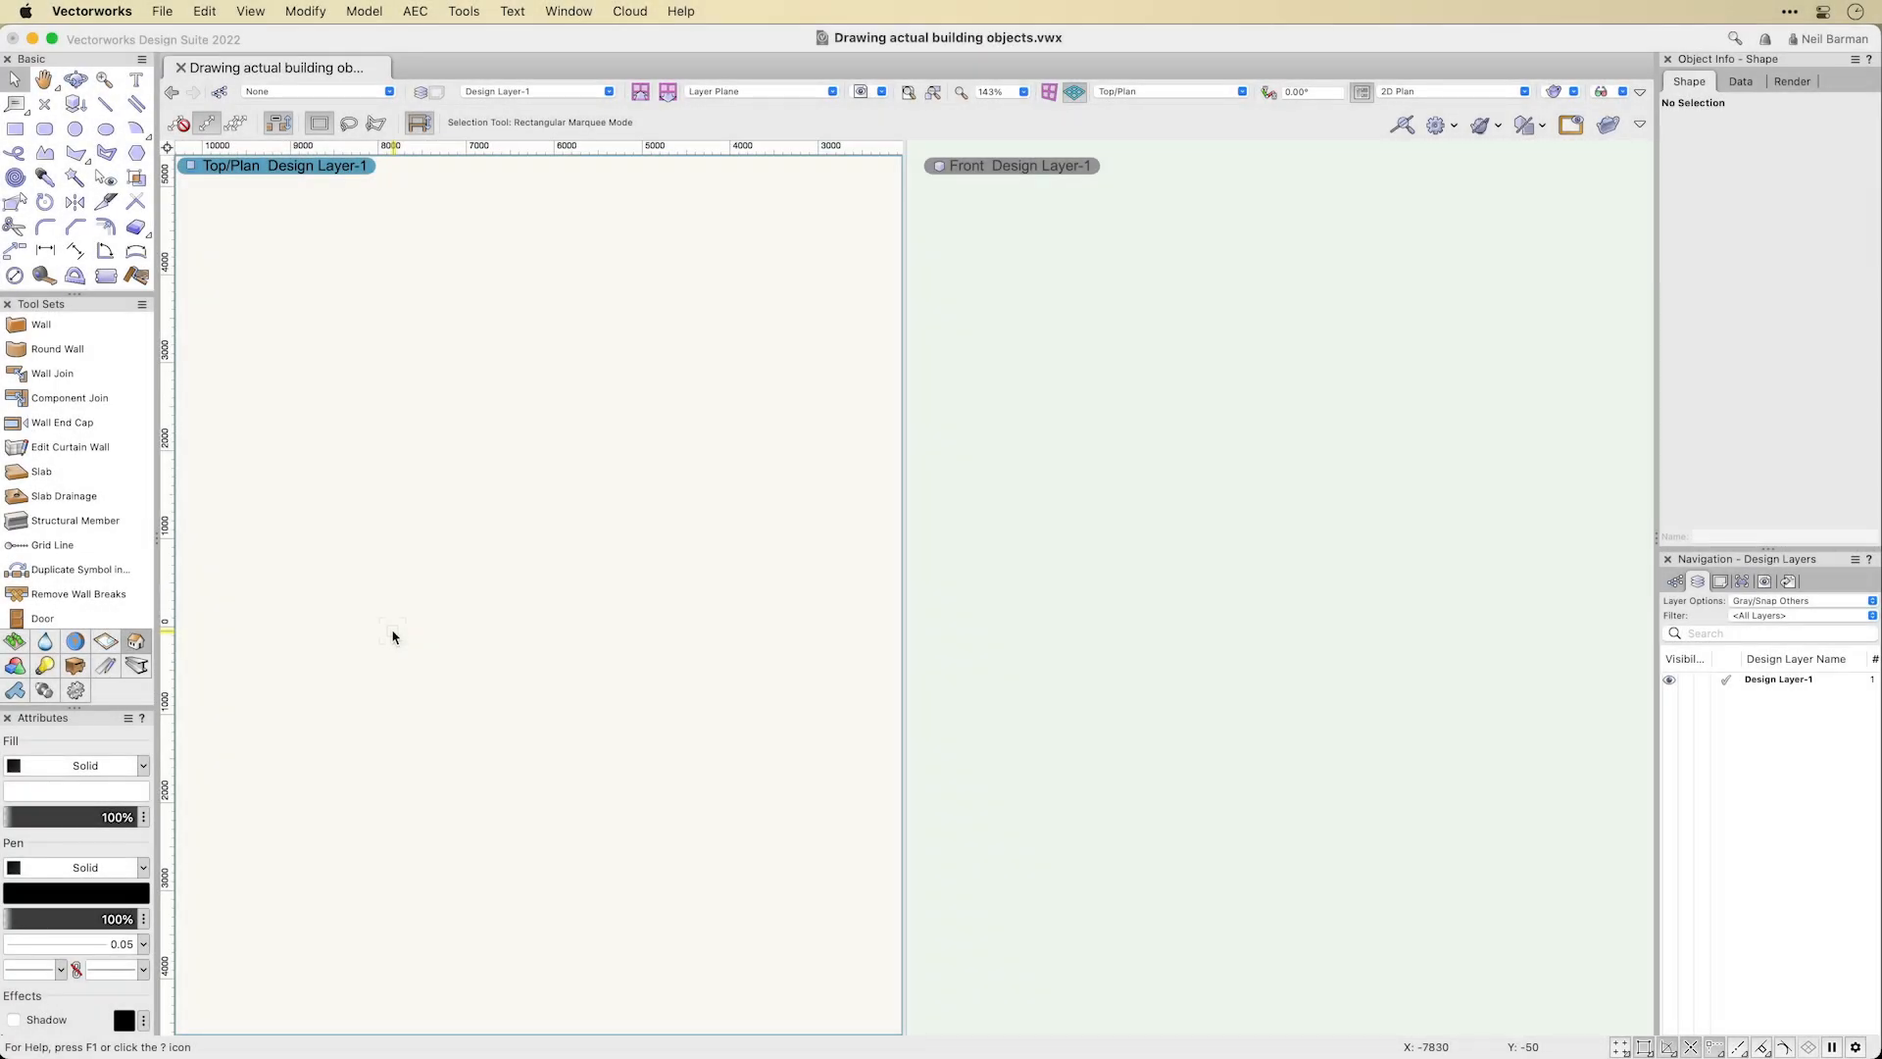
# Draw a single straight horizontal unstyled wall in the Top/Plan view.
pyautogui.click(44, 324)
pyautogui.click(247, 610)
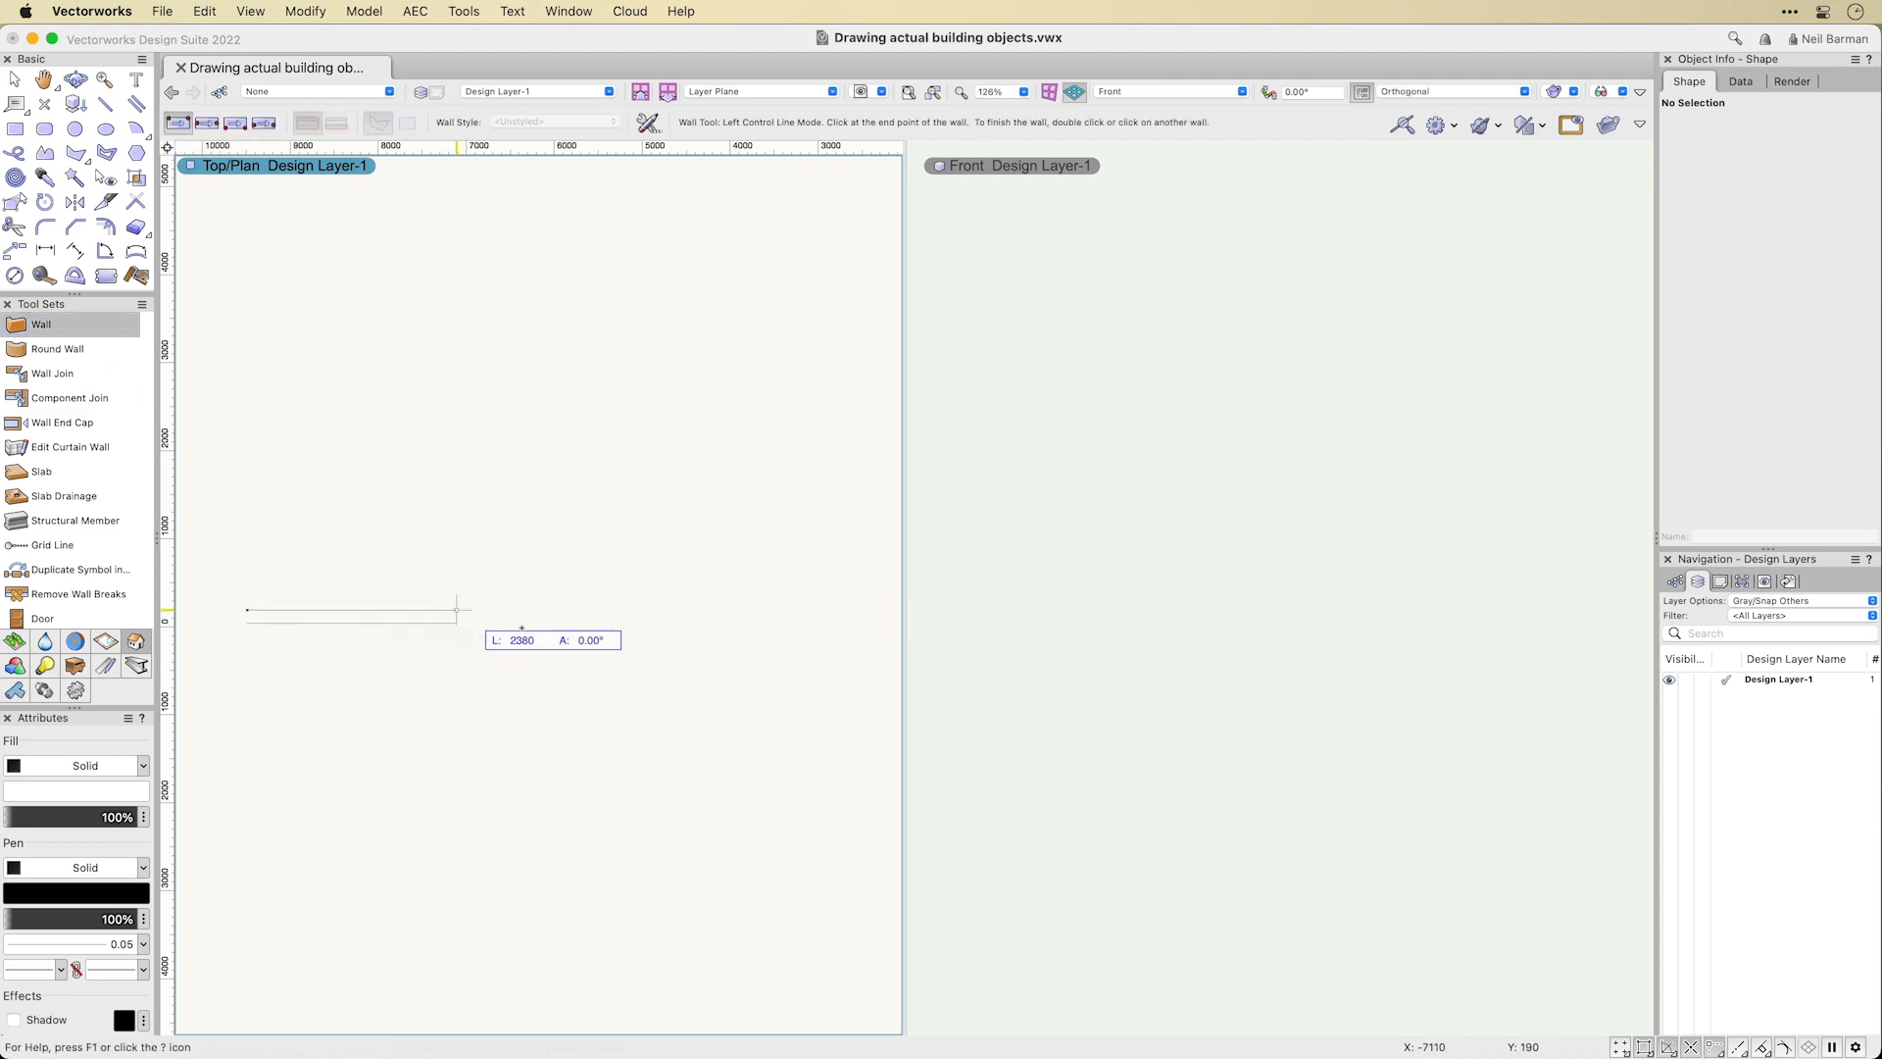
pyautogui.doubleClick(792, 609)
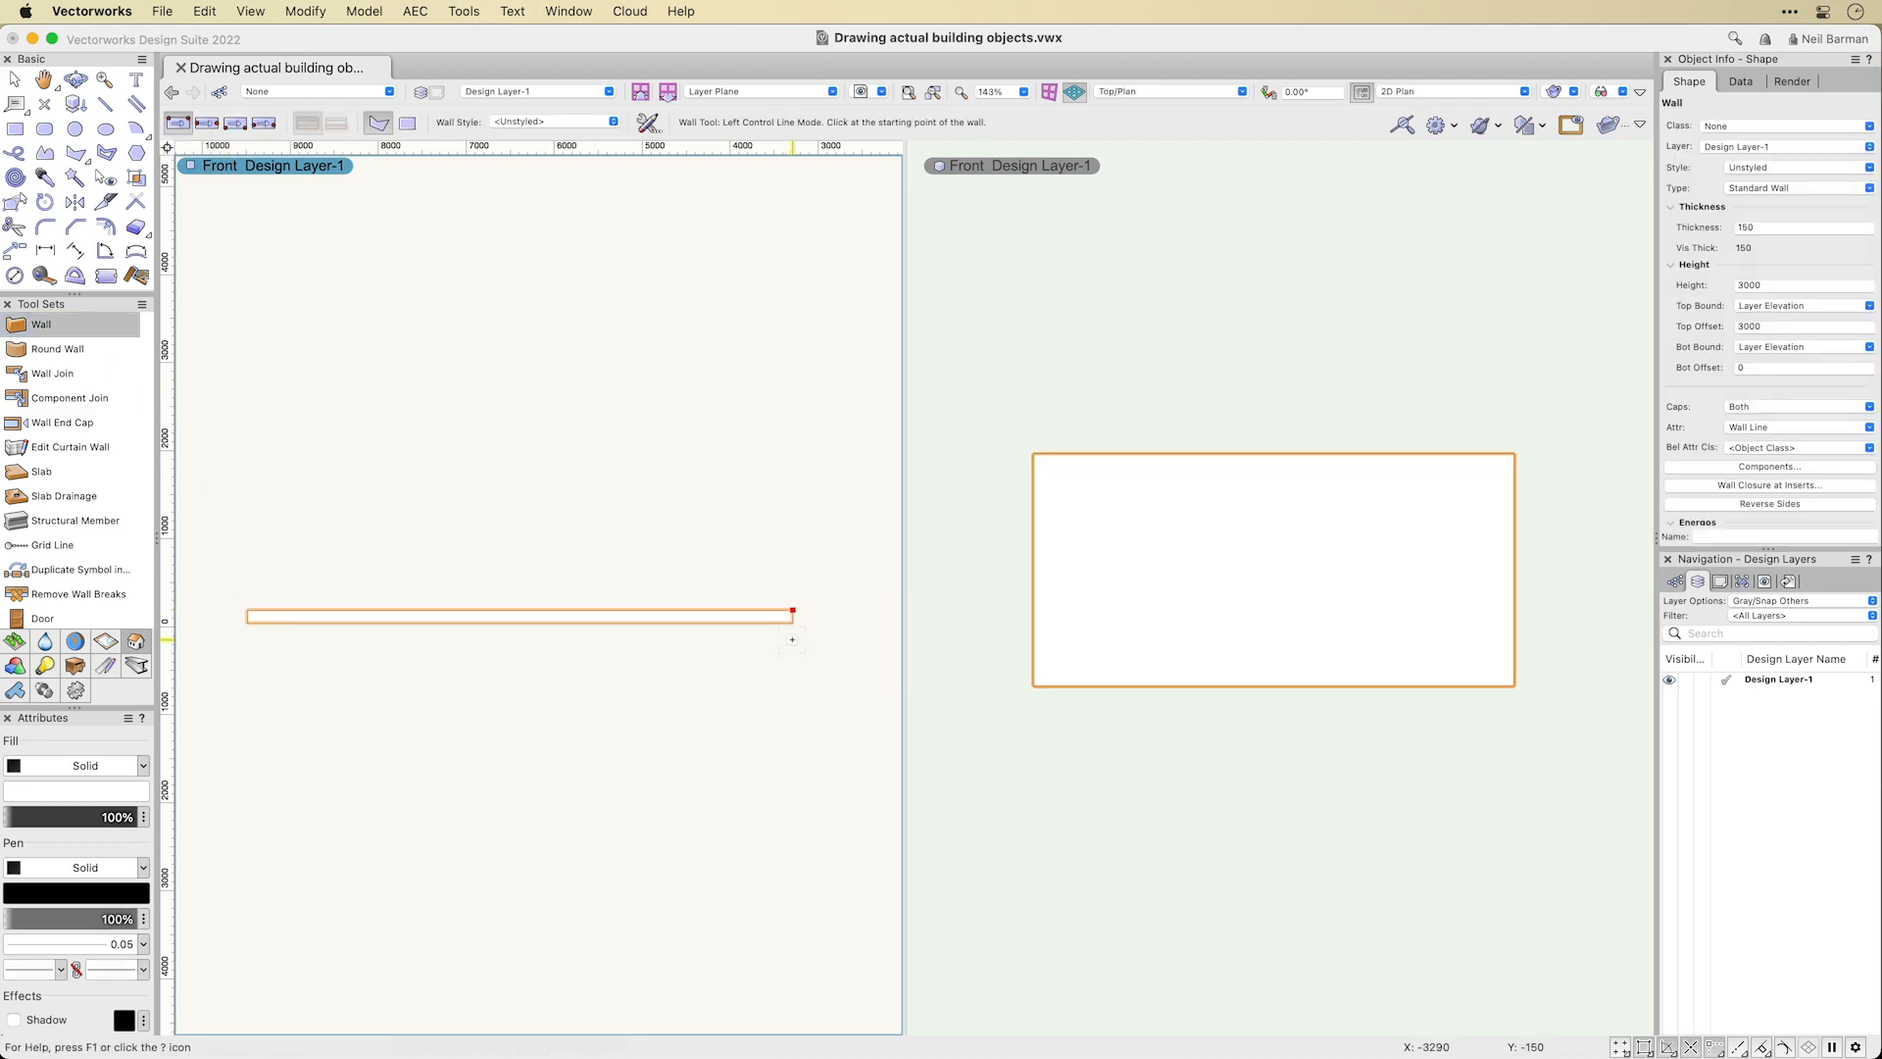
# Insert a Custom Door near the wall's right end, swinging toward the lower side.
pyautogui.click(61, 620)
pyautogui.click(688, 623)
pyautogui.click(679, 640)
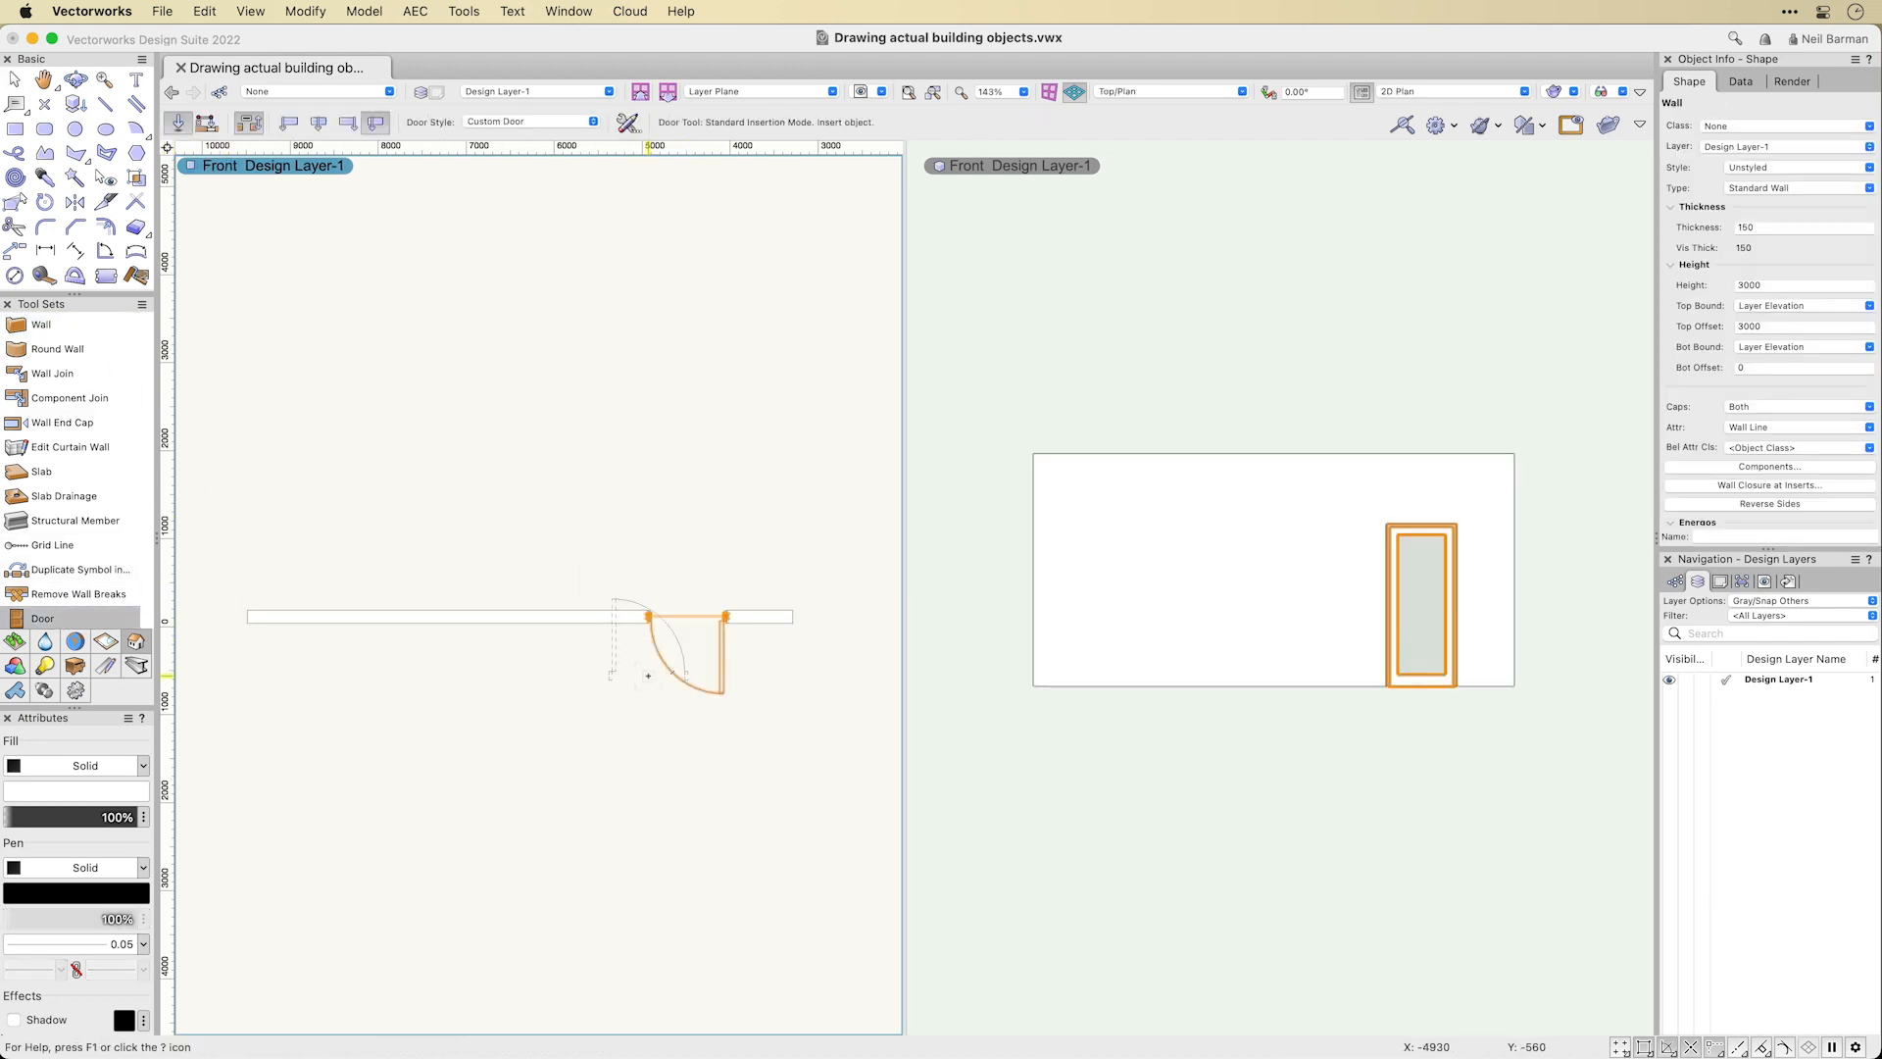
# Insert two Custom Window objects in the wall to the left of the door and deselect them.
pyautogui.scroll(-2, 80, 588)
pyautogui.click(78, 603)
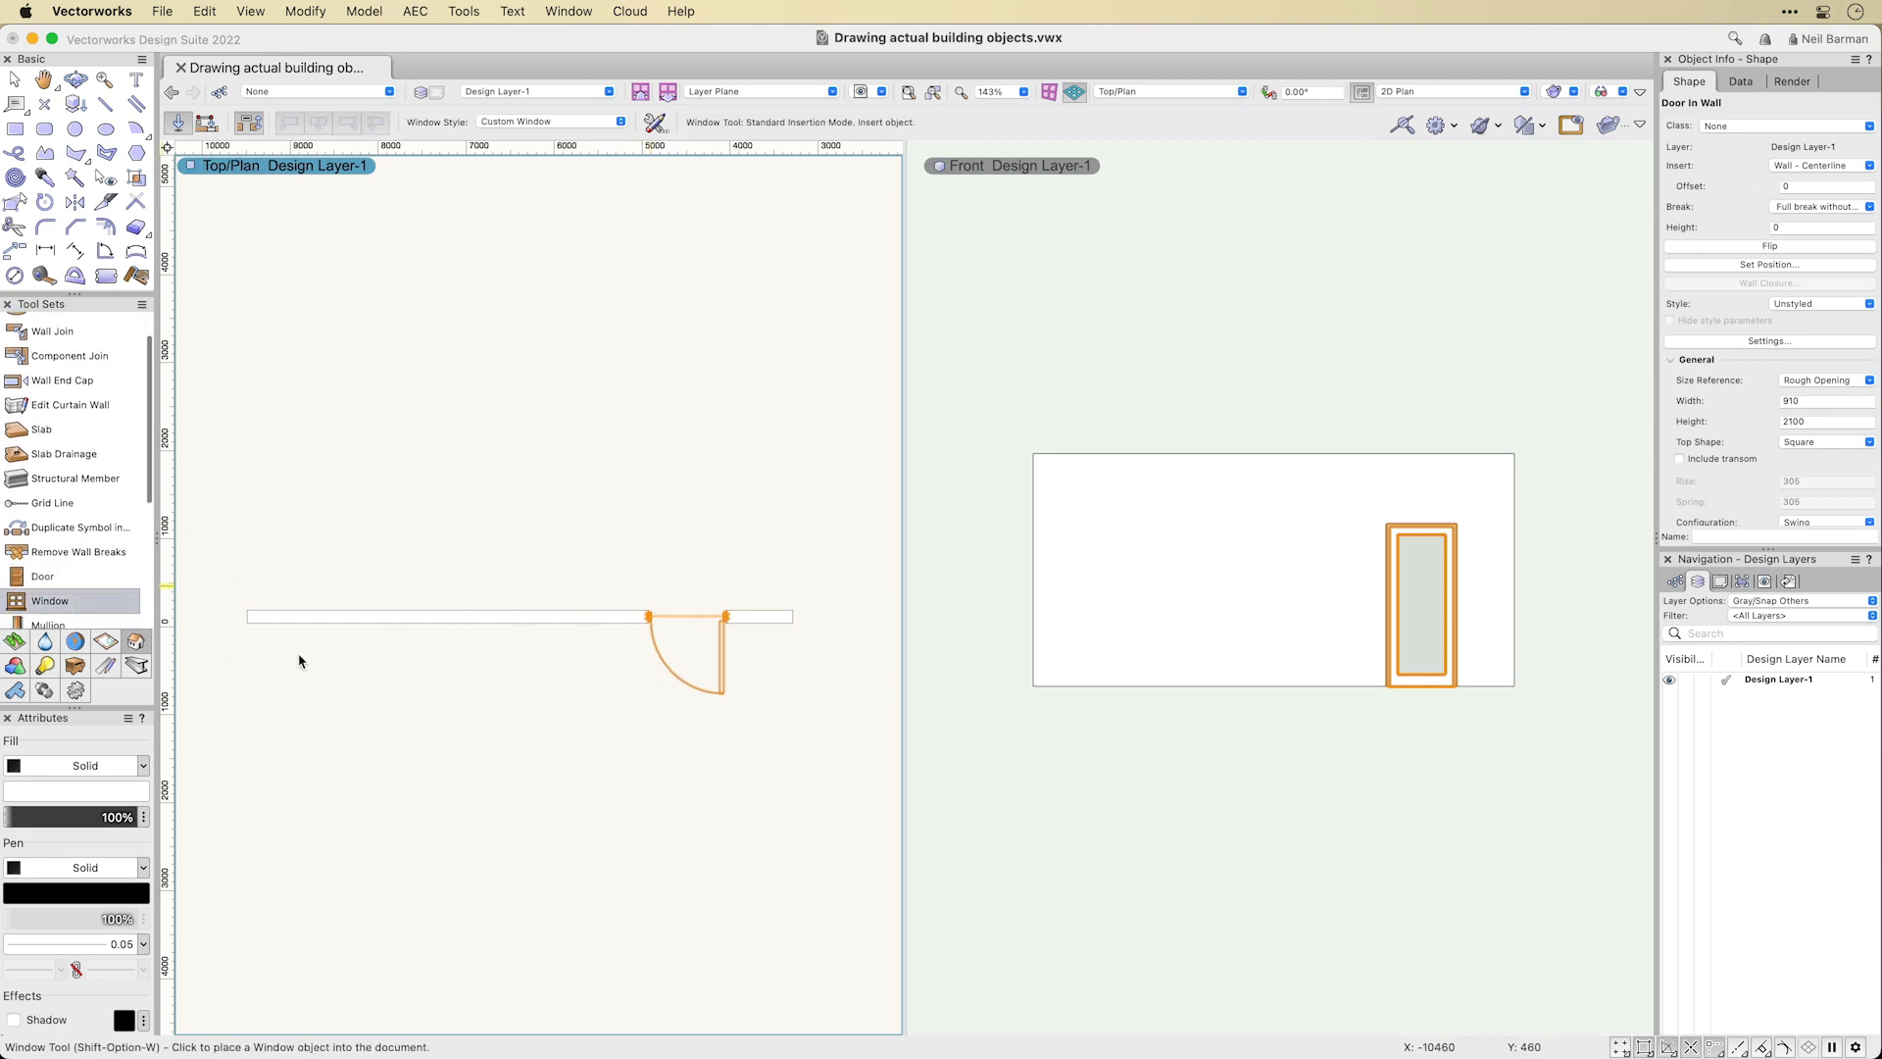
pyautogui.click(511, 624)
pyautogui.click(514, 688)
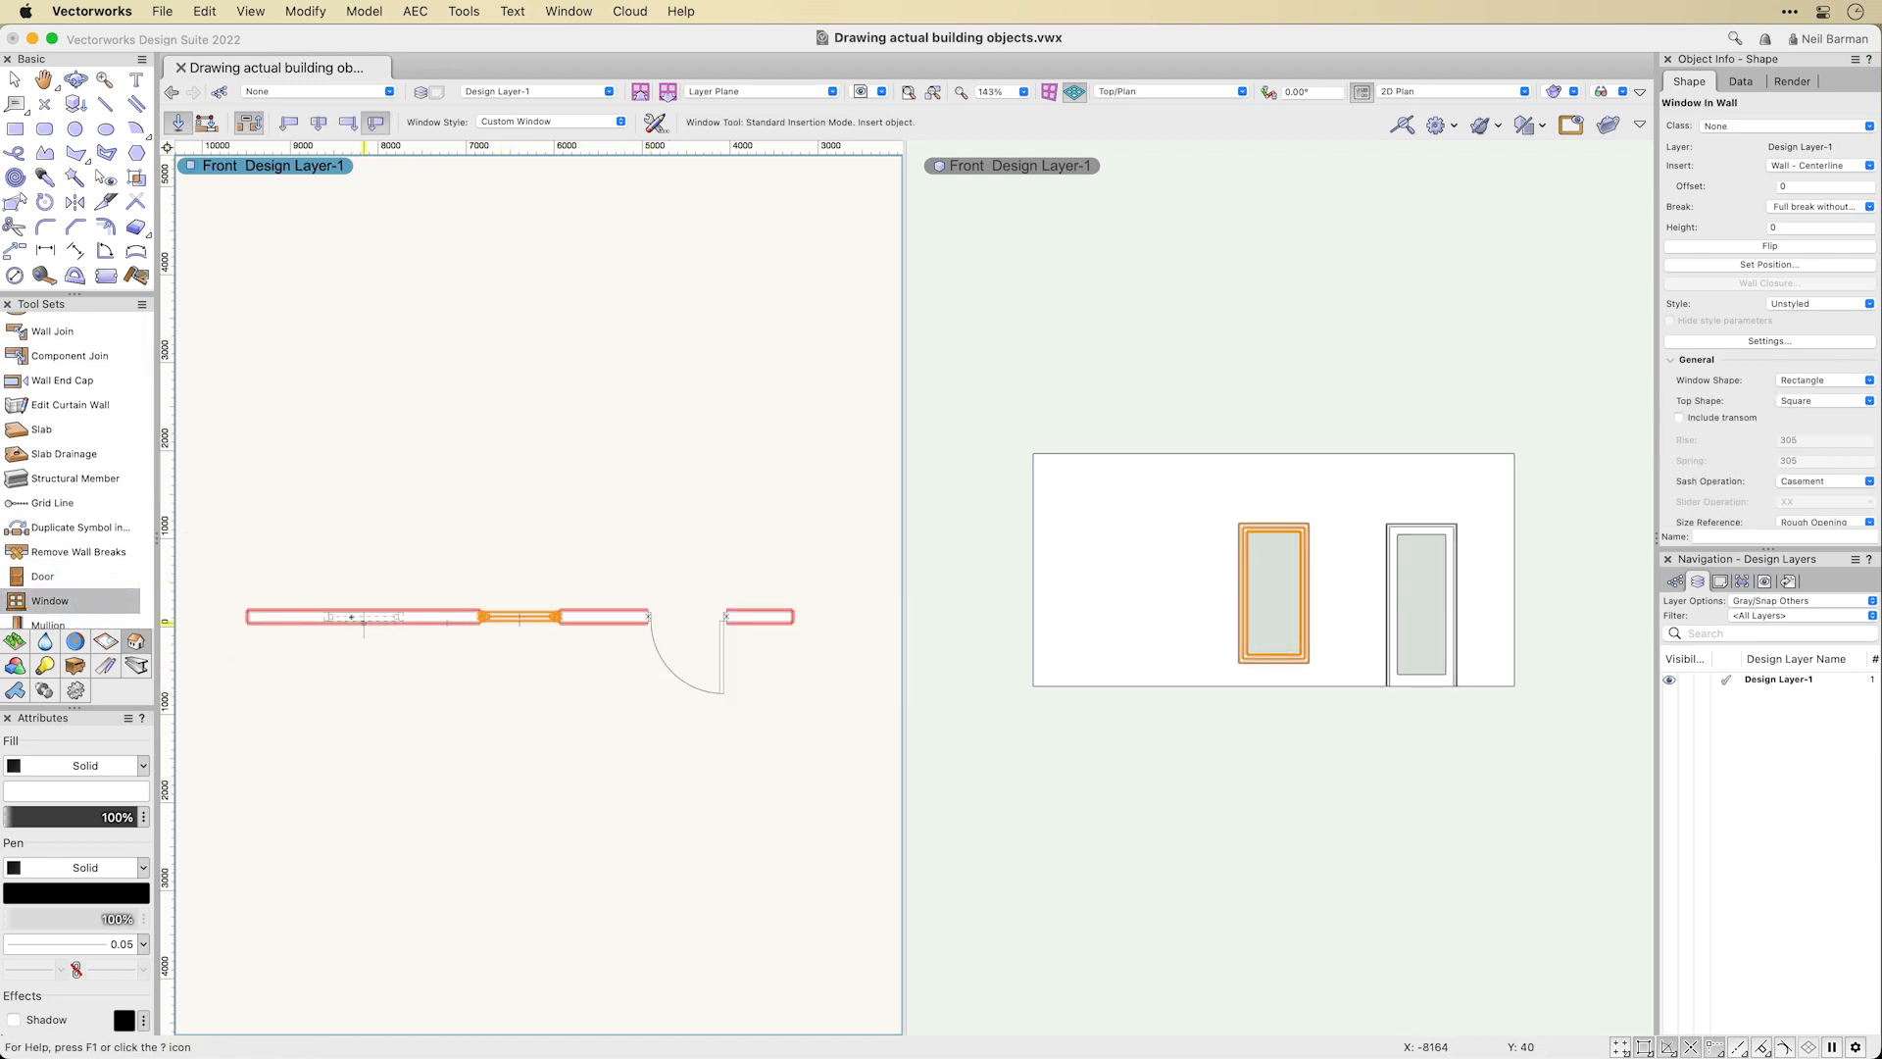
pyautogui.click(362, 623)
pyautogui.click(357, 718)
pyautogui.press('x')
pyautogui.click(467, 726)
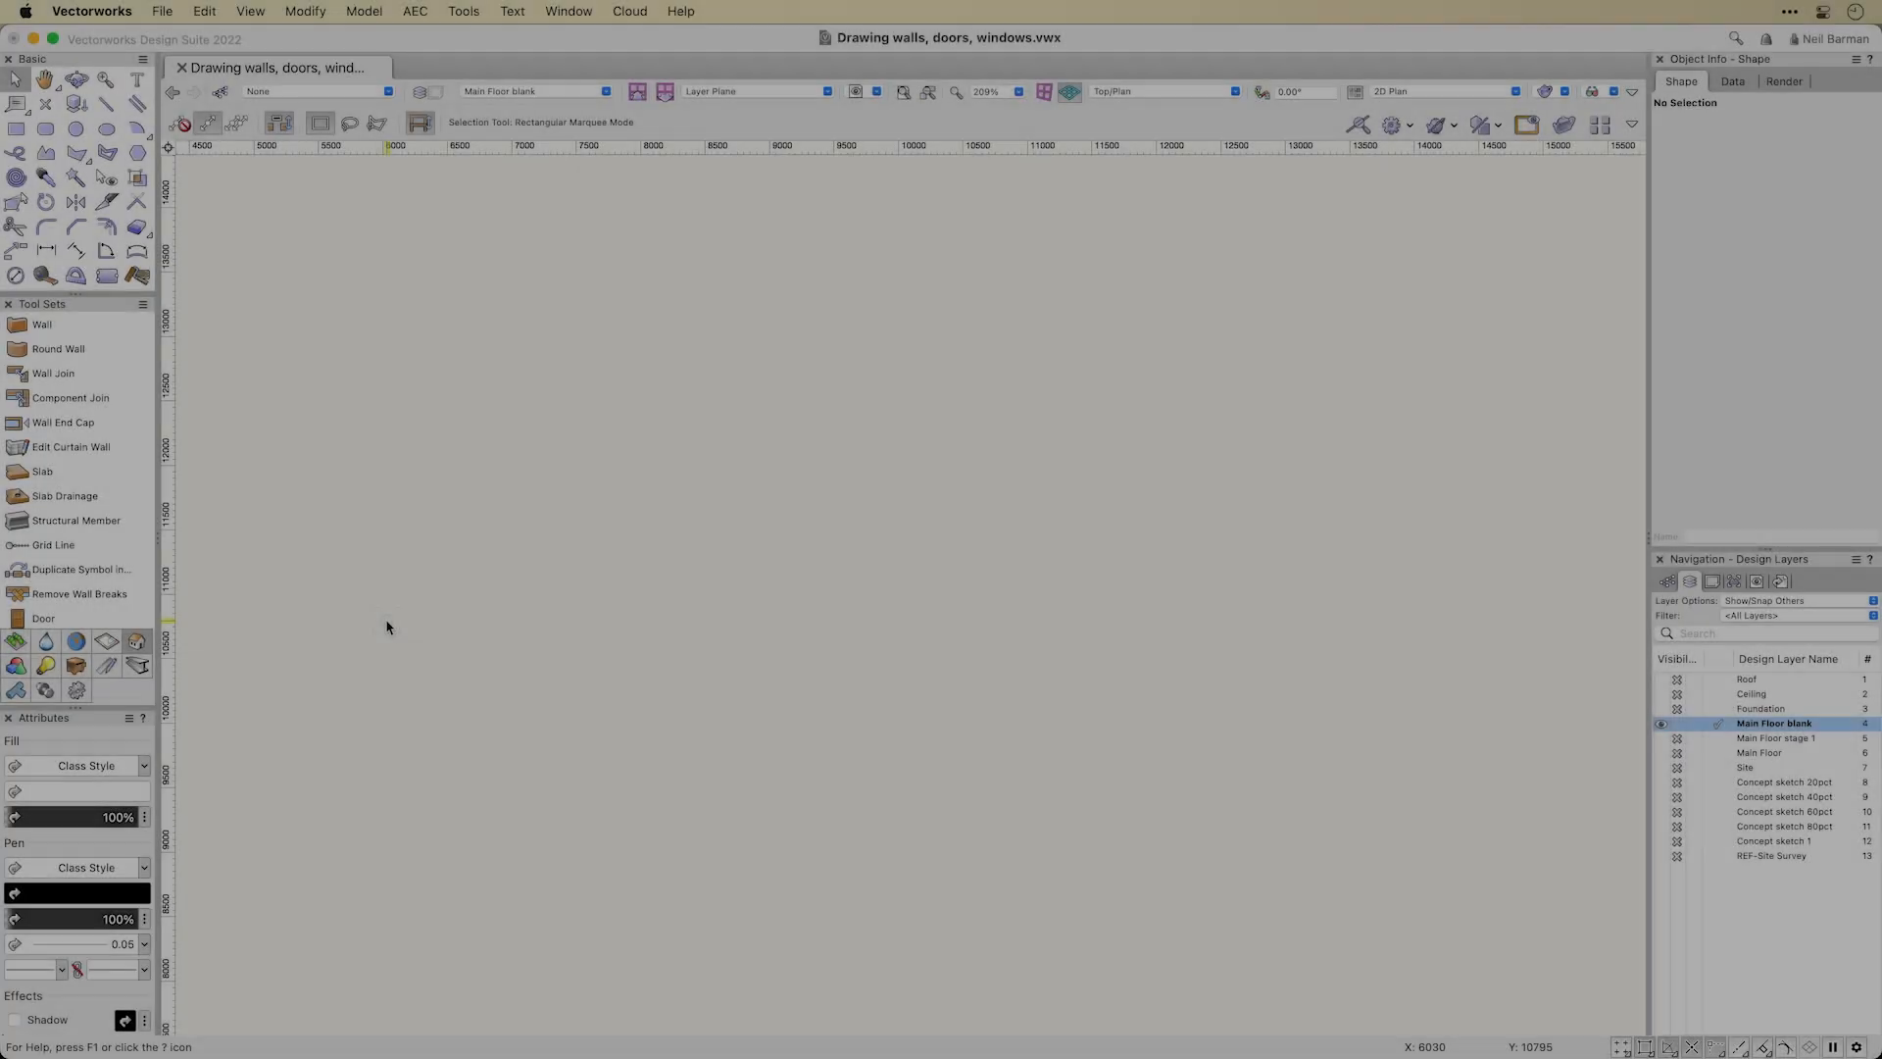
# Draw a continuous chain of six stepped exterior walls on Main Floor blank using the Exterior wall-Vertical siding style.
pyautogui.click(43, 325)
pyautogui.click(588, 121)
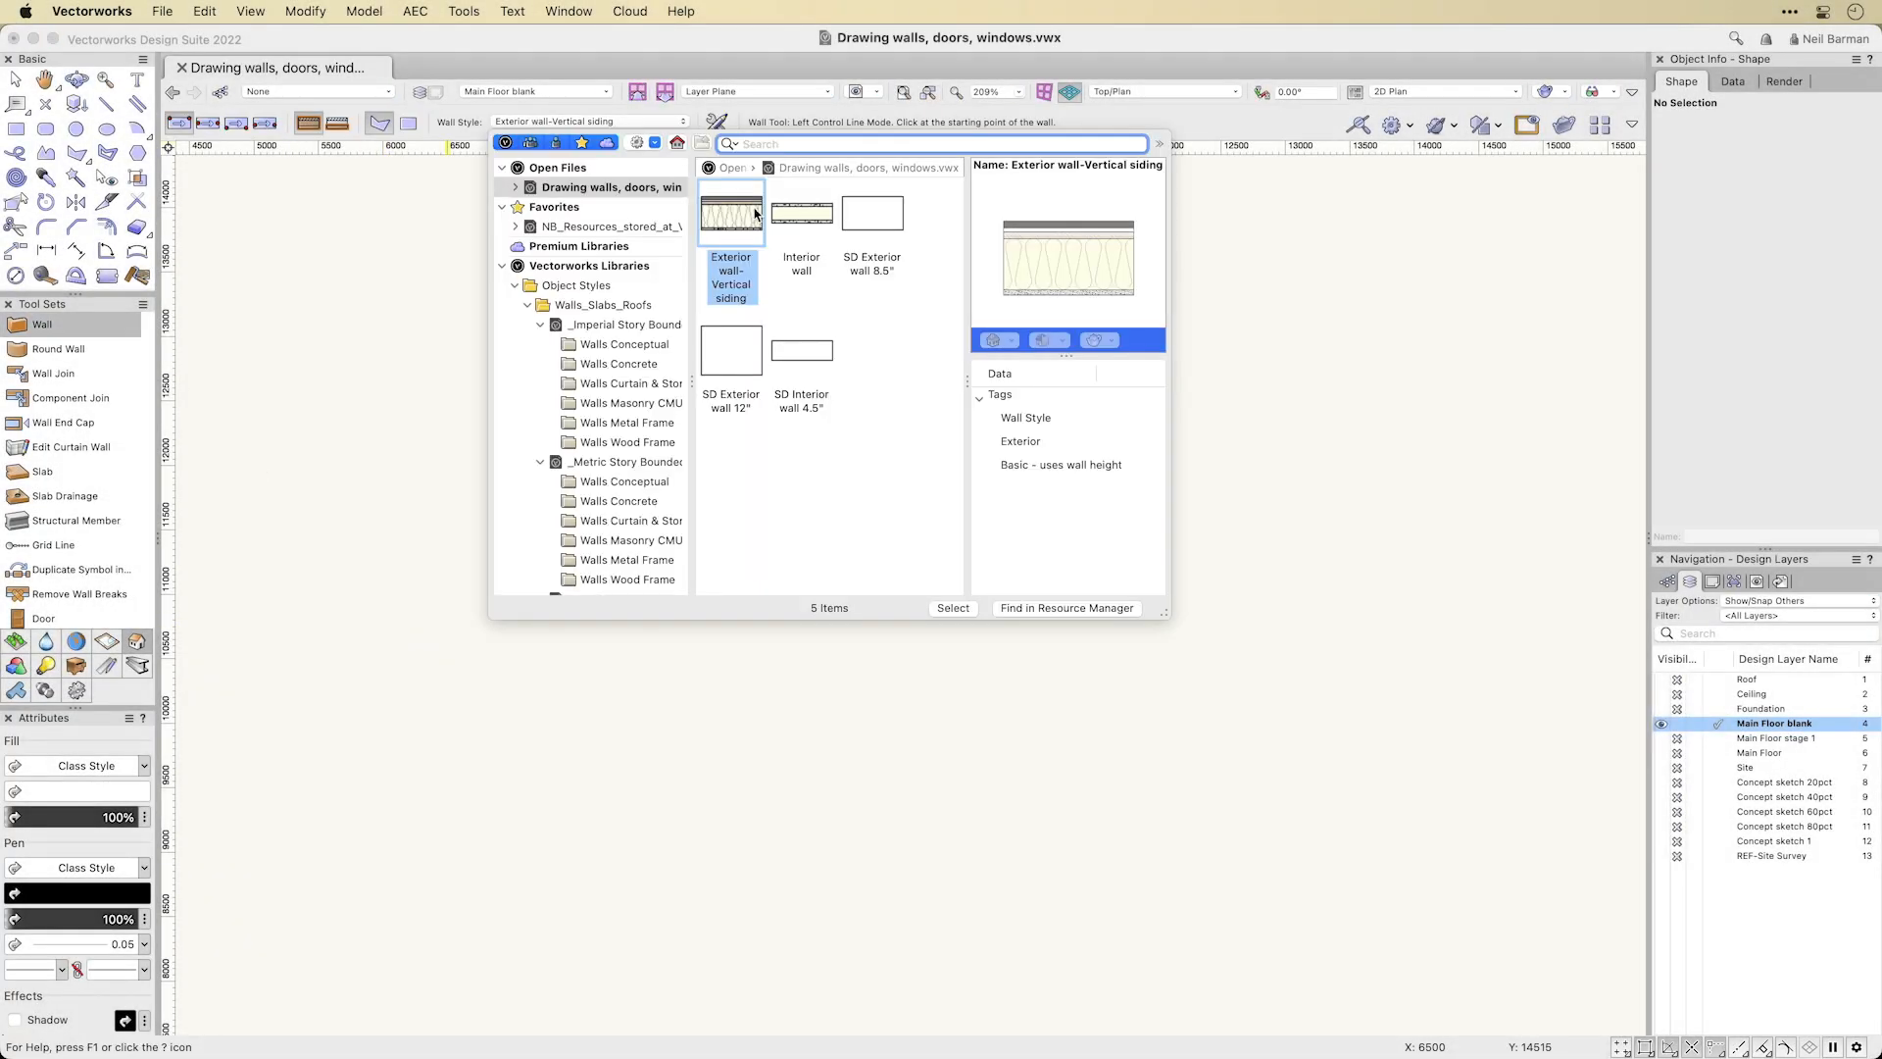
pyautogui.click(951, 607)
pyautogui.click(800, 993)
pyautogui.click(801, 766)
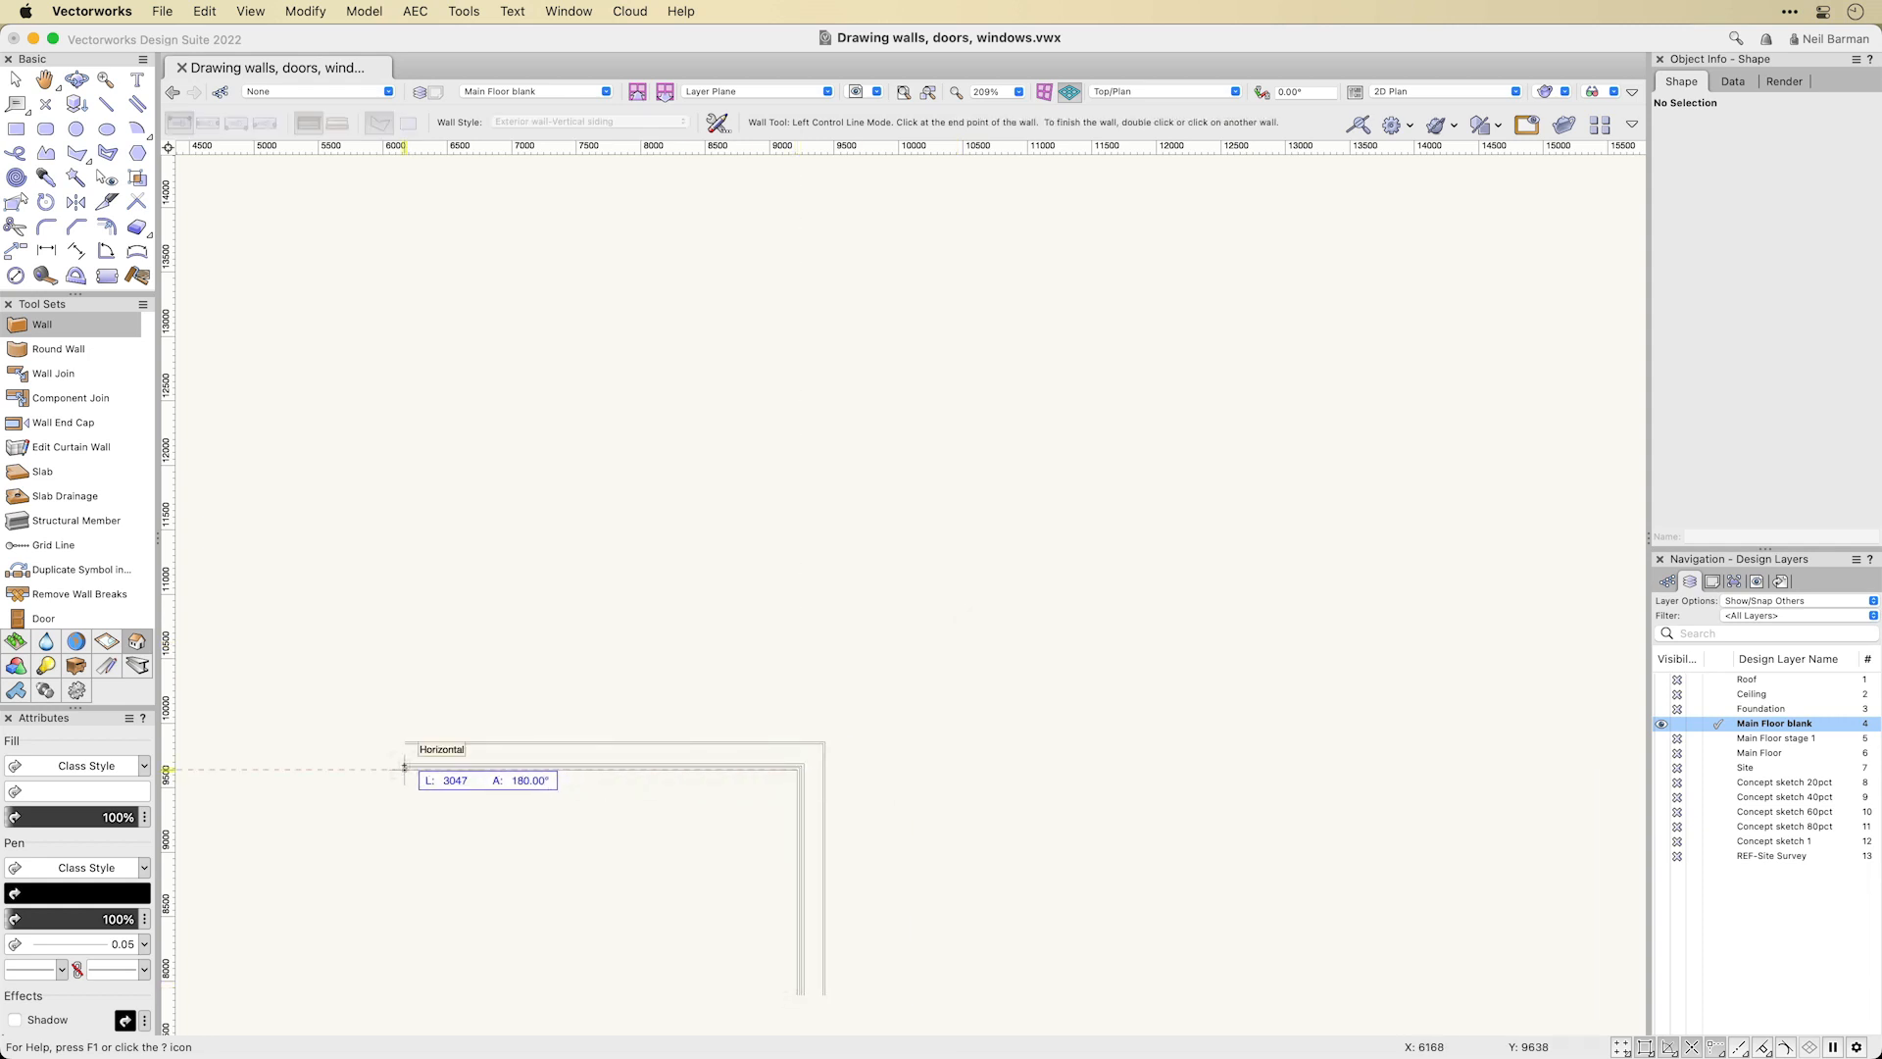
pyautogui.click(407, 766)
pyautogui.click(406, 193)
pyautogui.click(1119, 393)
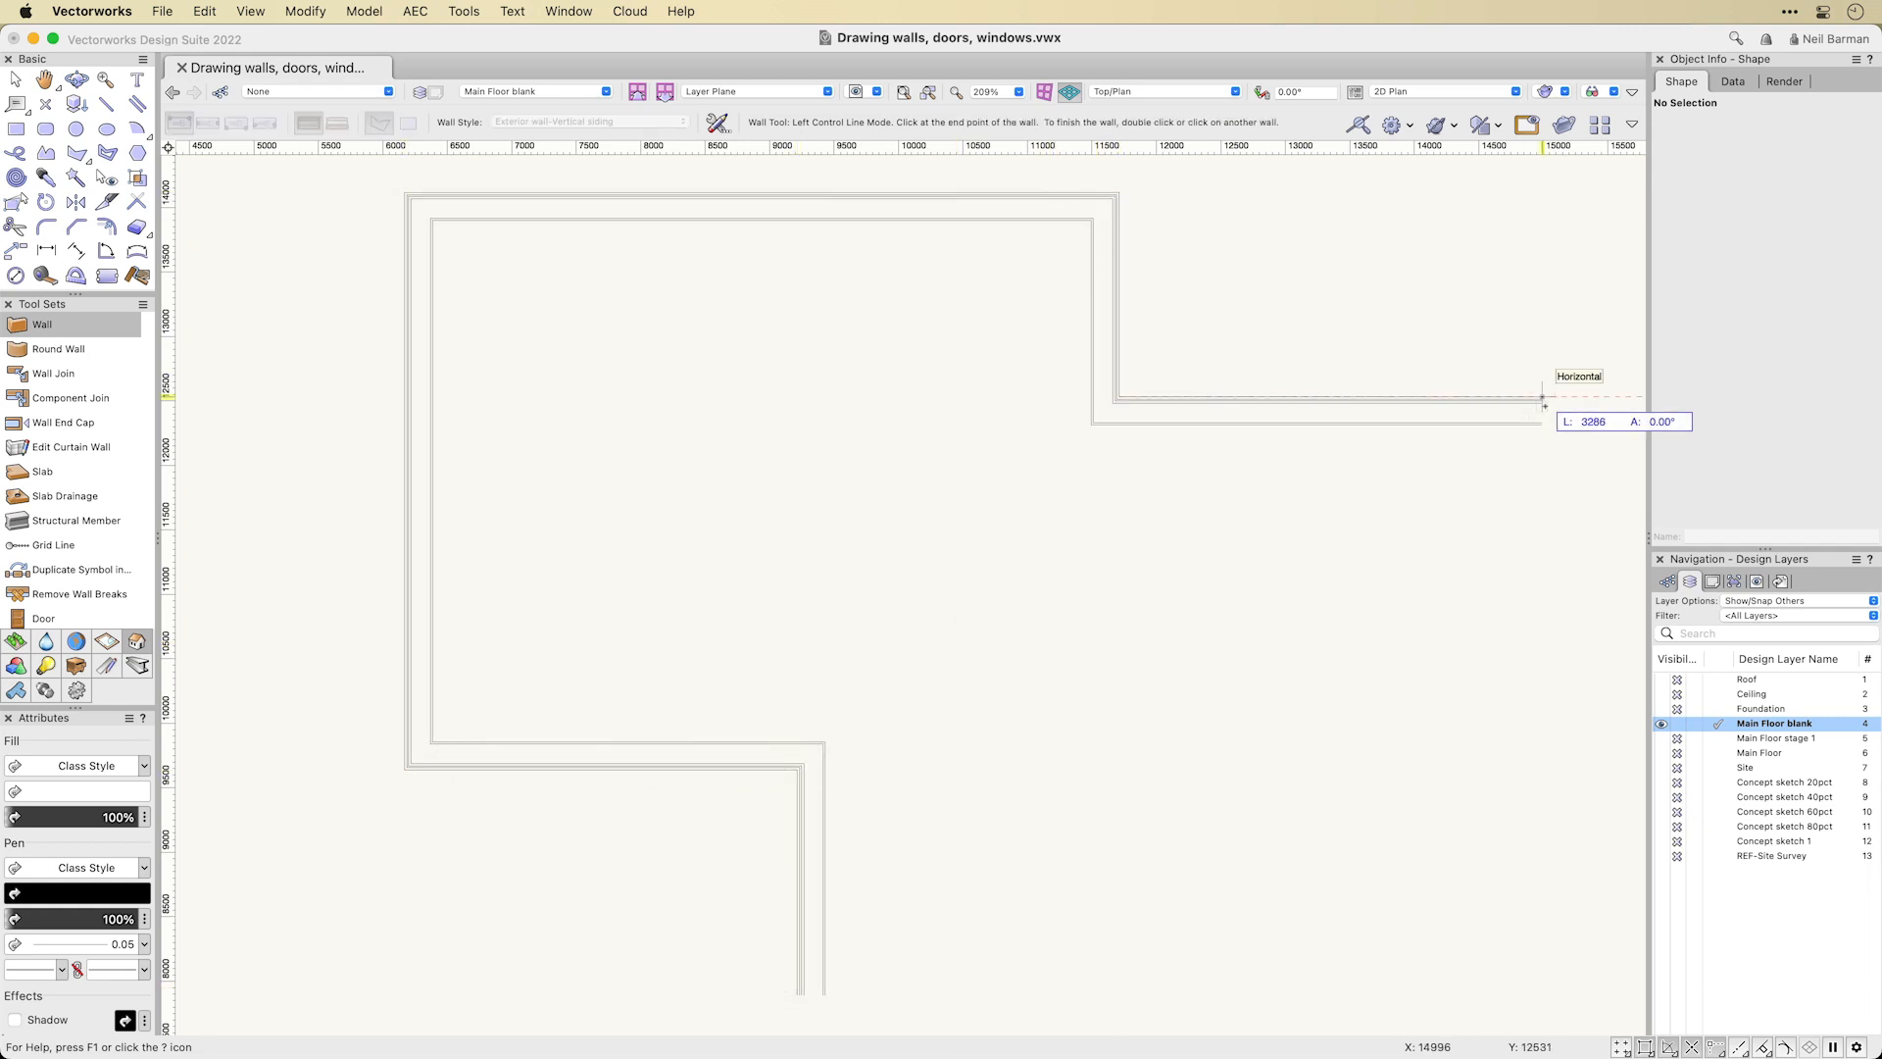
pyautogui.doubleClick(1550, 410)
# Insert a Window-Combo casement right in the outermost left vertical wall, just above its lower corner.
pyautogui.scroll(-1, 69, 490)
pyautogui.click(49, 608)
pyautogui.click(619, 123)
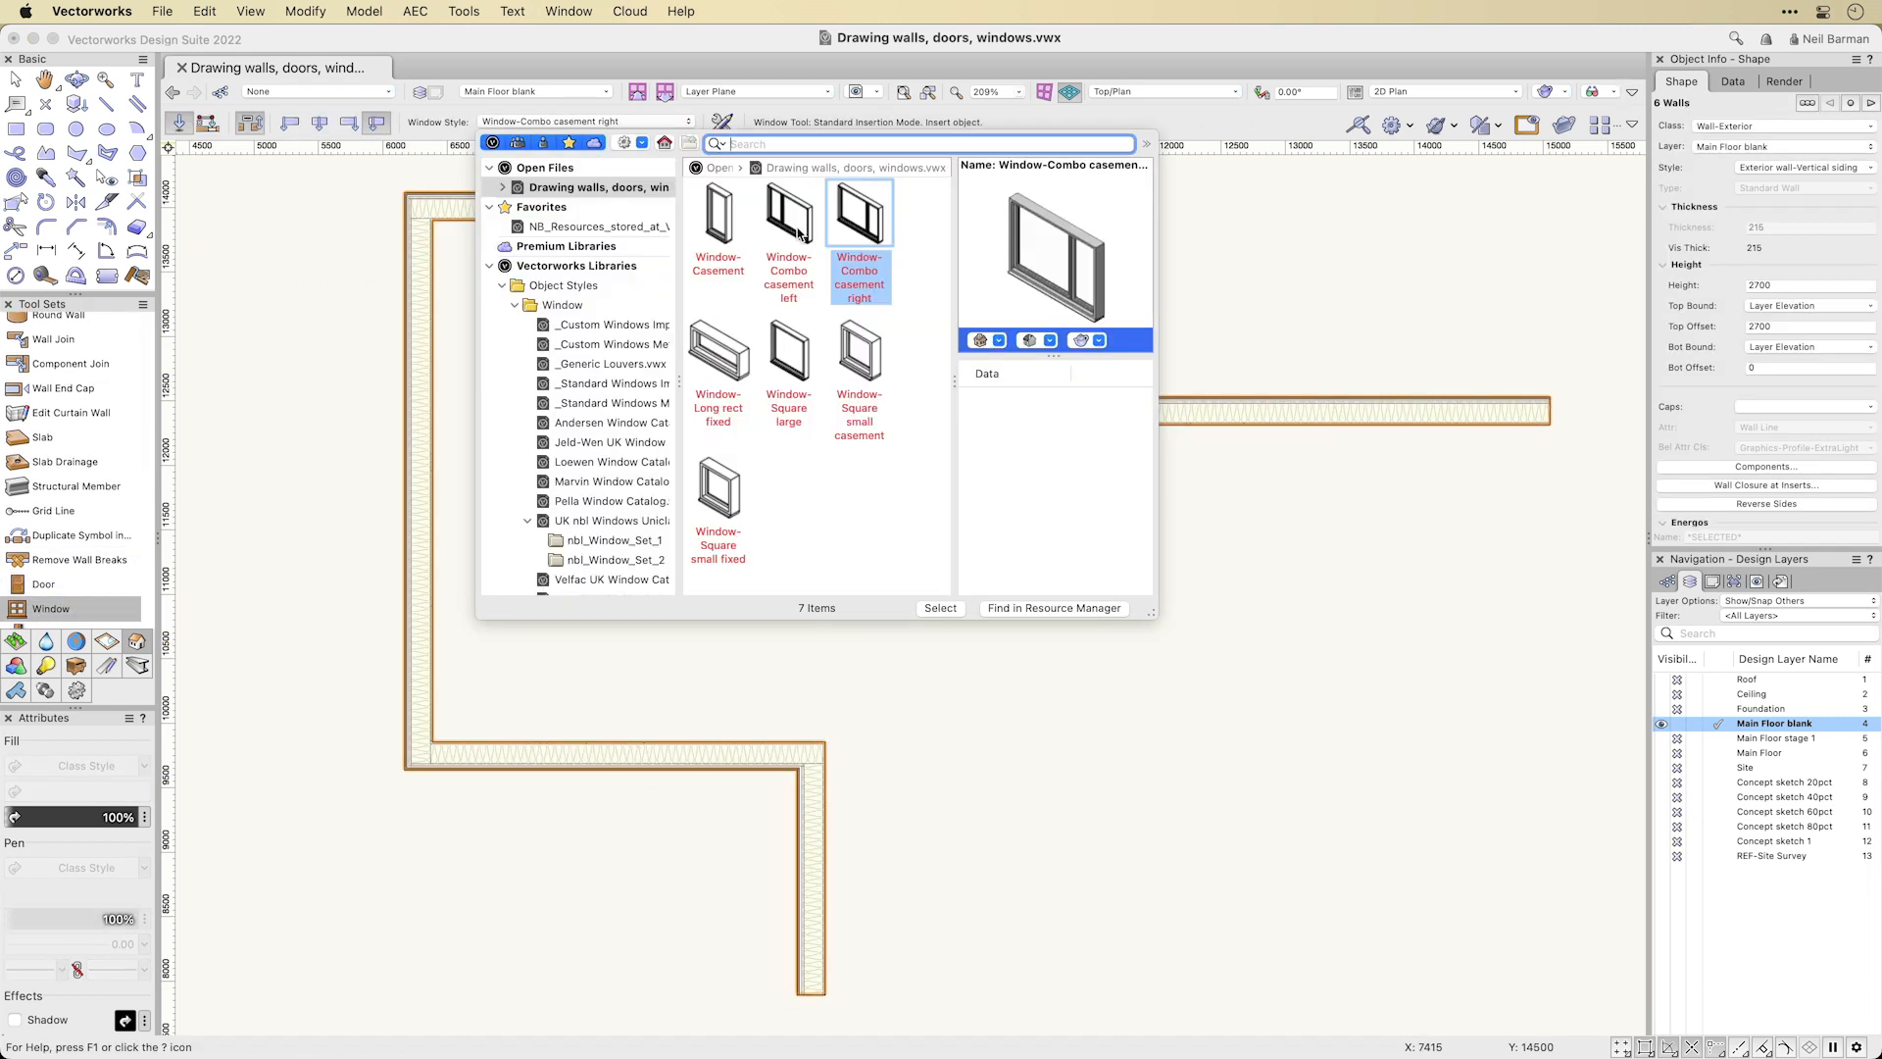
pyautogui.doubleClick(878, 230)
pyautogui.click(418, 590)
pyautogui.click(418, 590)
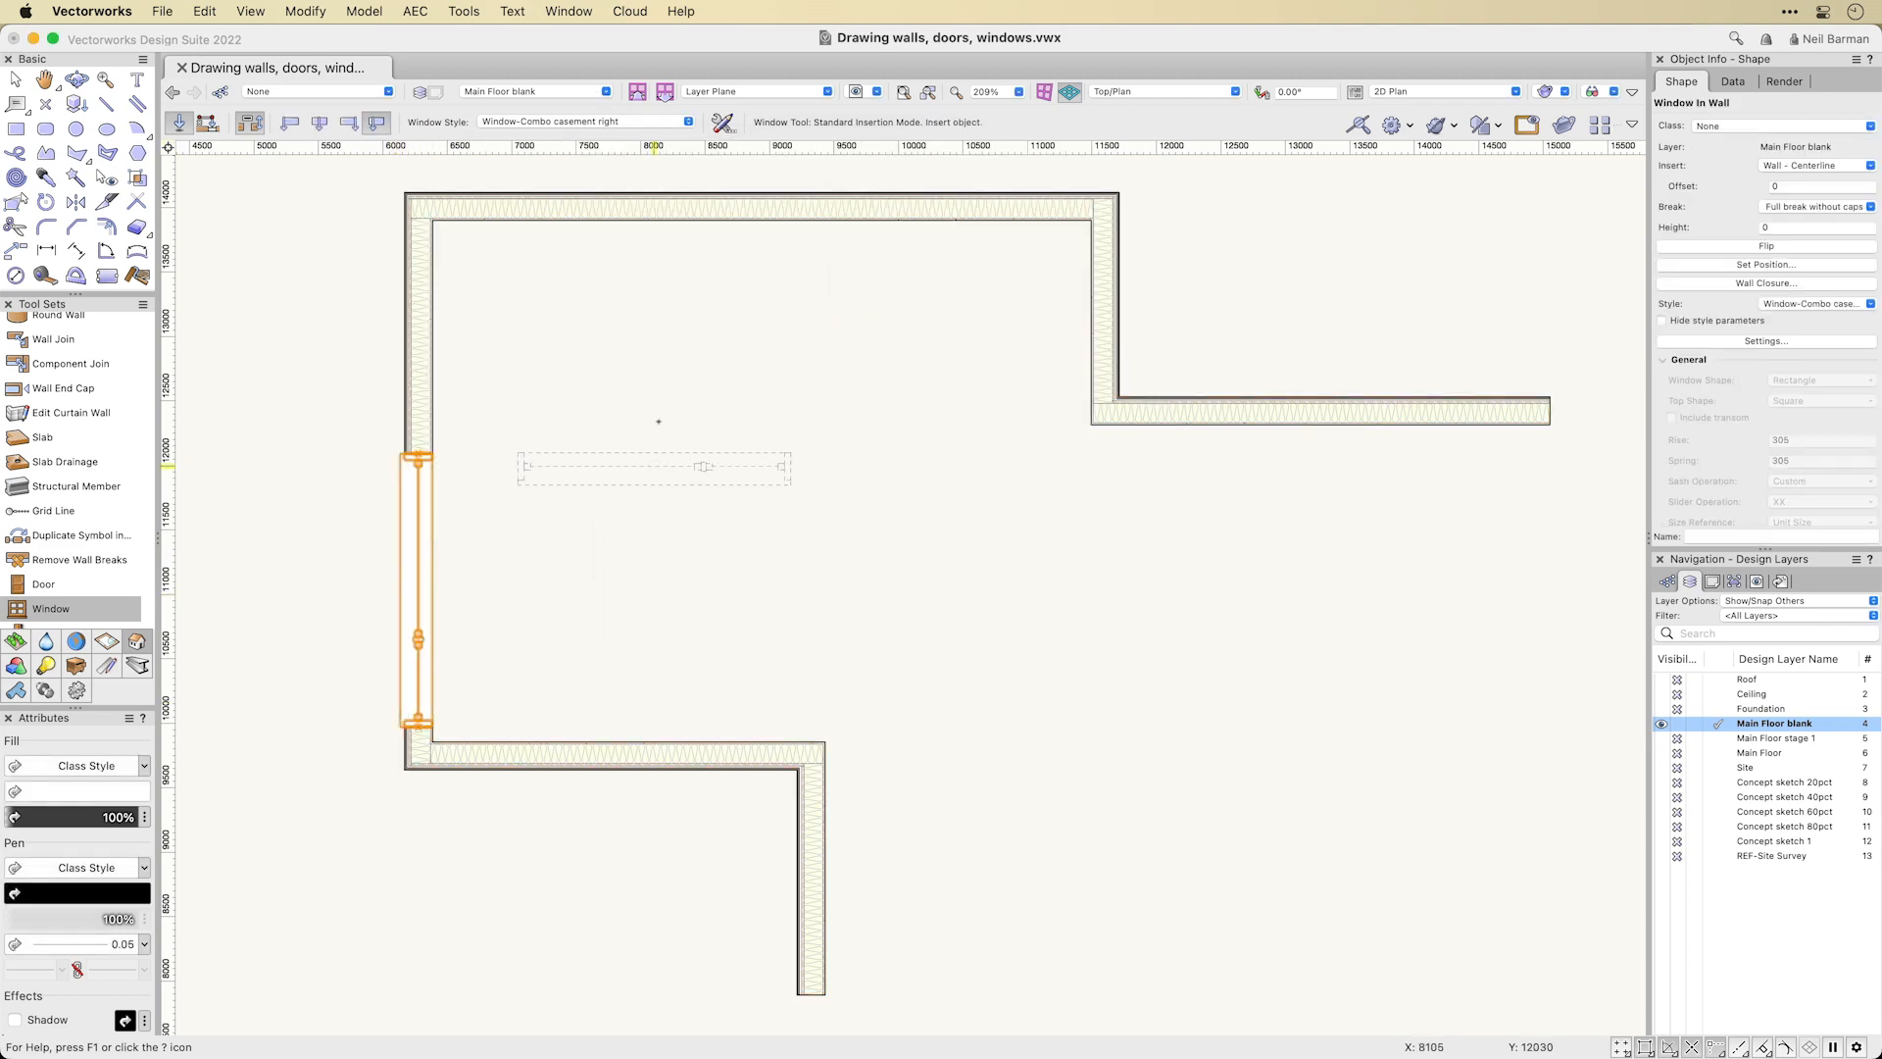
# Insert a Window-Combo casement left in the short horizontal wall adjoining the windowed left wall.
pyautogui.click(619, 123)
pyautogui.doubleClick(809, 221)
pyautogui.click(629, 850)
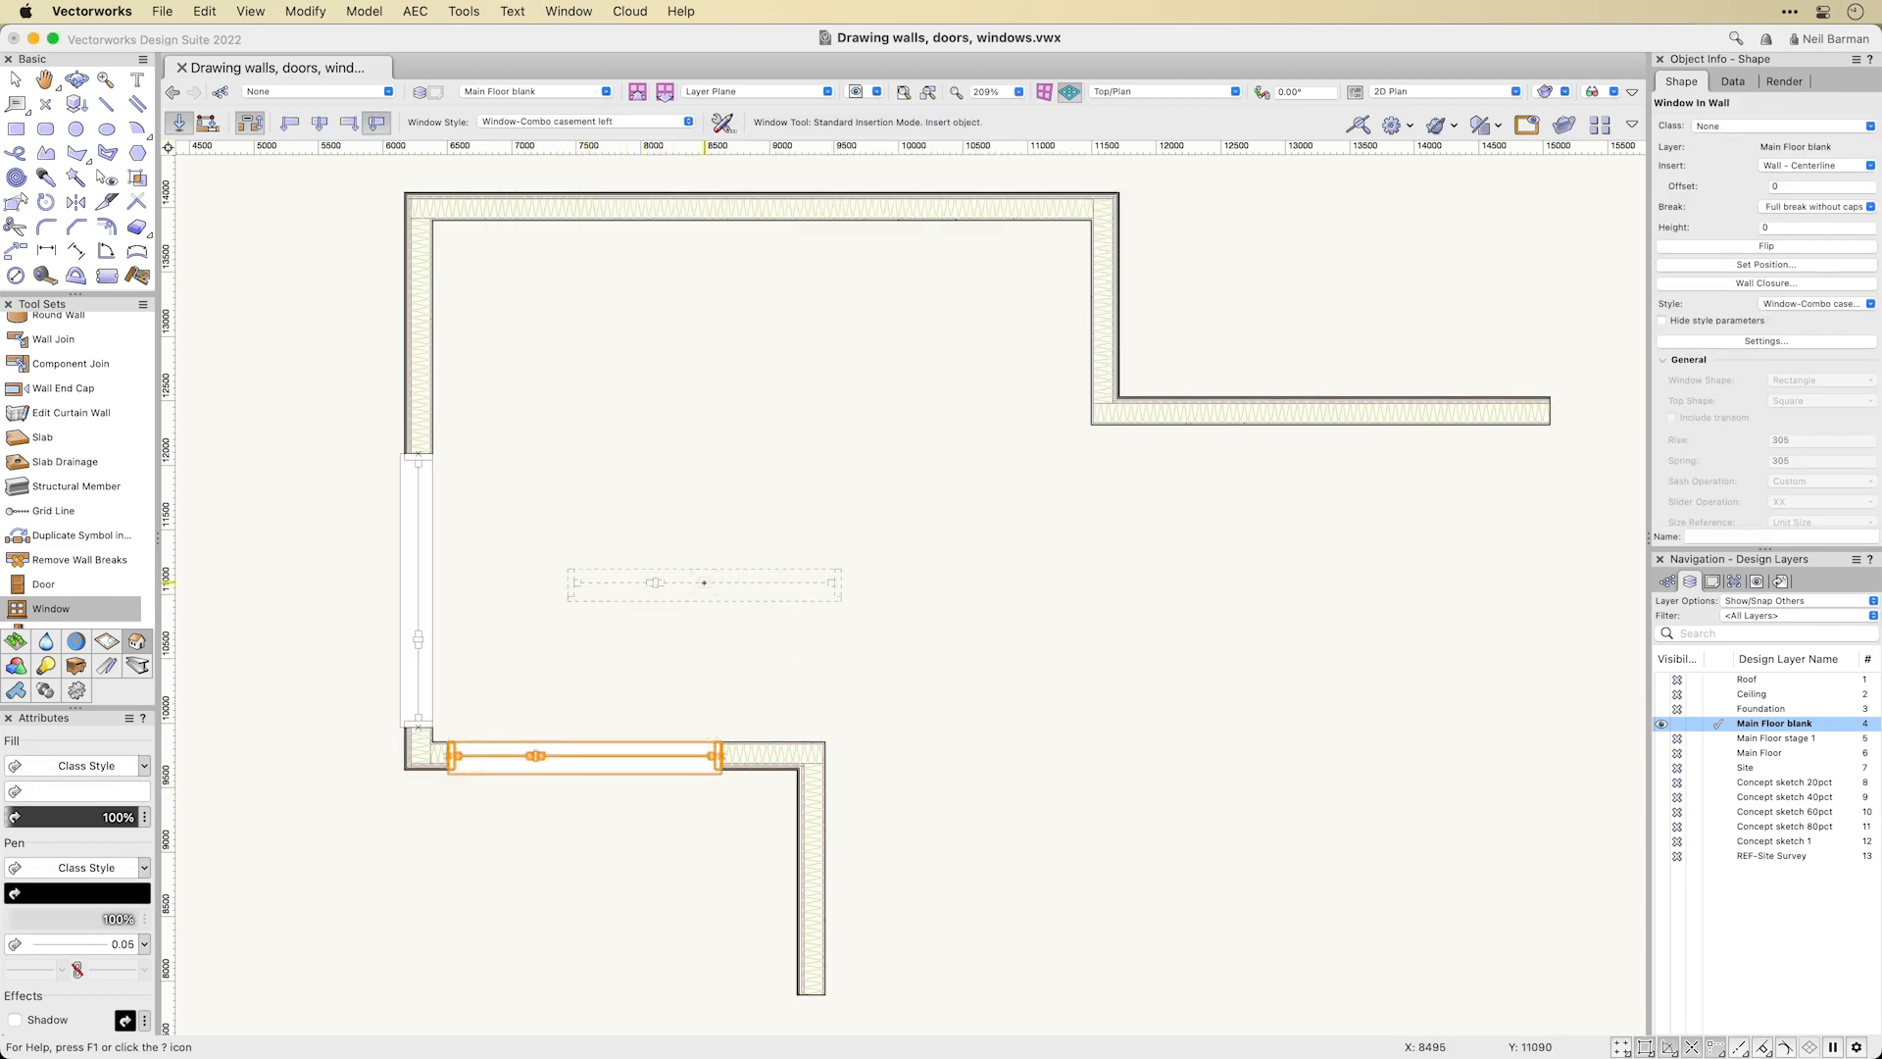
# Lengthen the open-ended right horizontal wall and the open-ended lower vertical wall.
pyautogui.scroll(-3, 760, 572)
pyautogui.moveTo(851, 608); pyautogui.dragTo(674, 411, button='middle')
pyautogui.press('x')
pyautogui.click(943, 297)
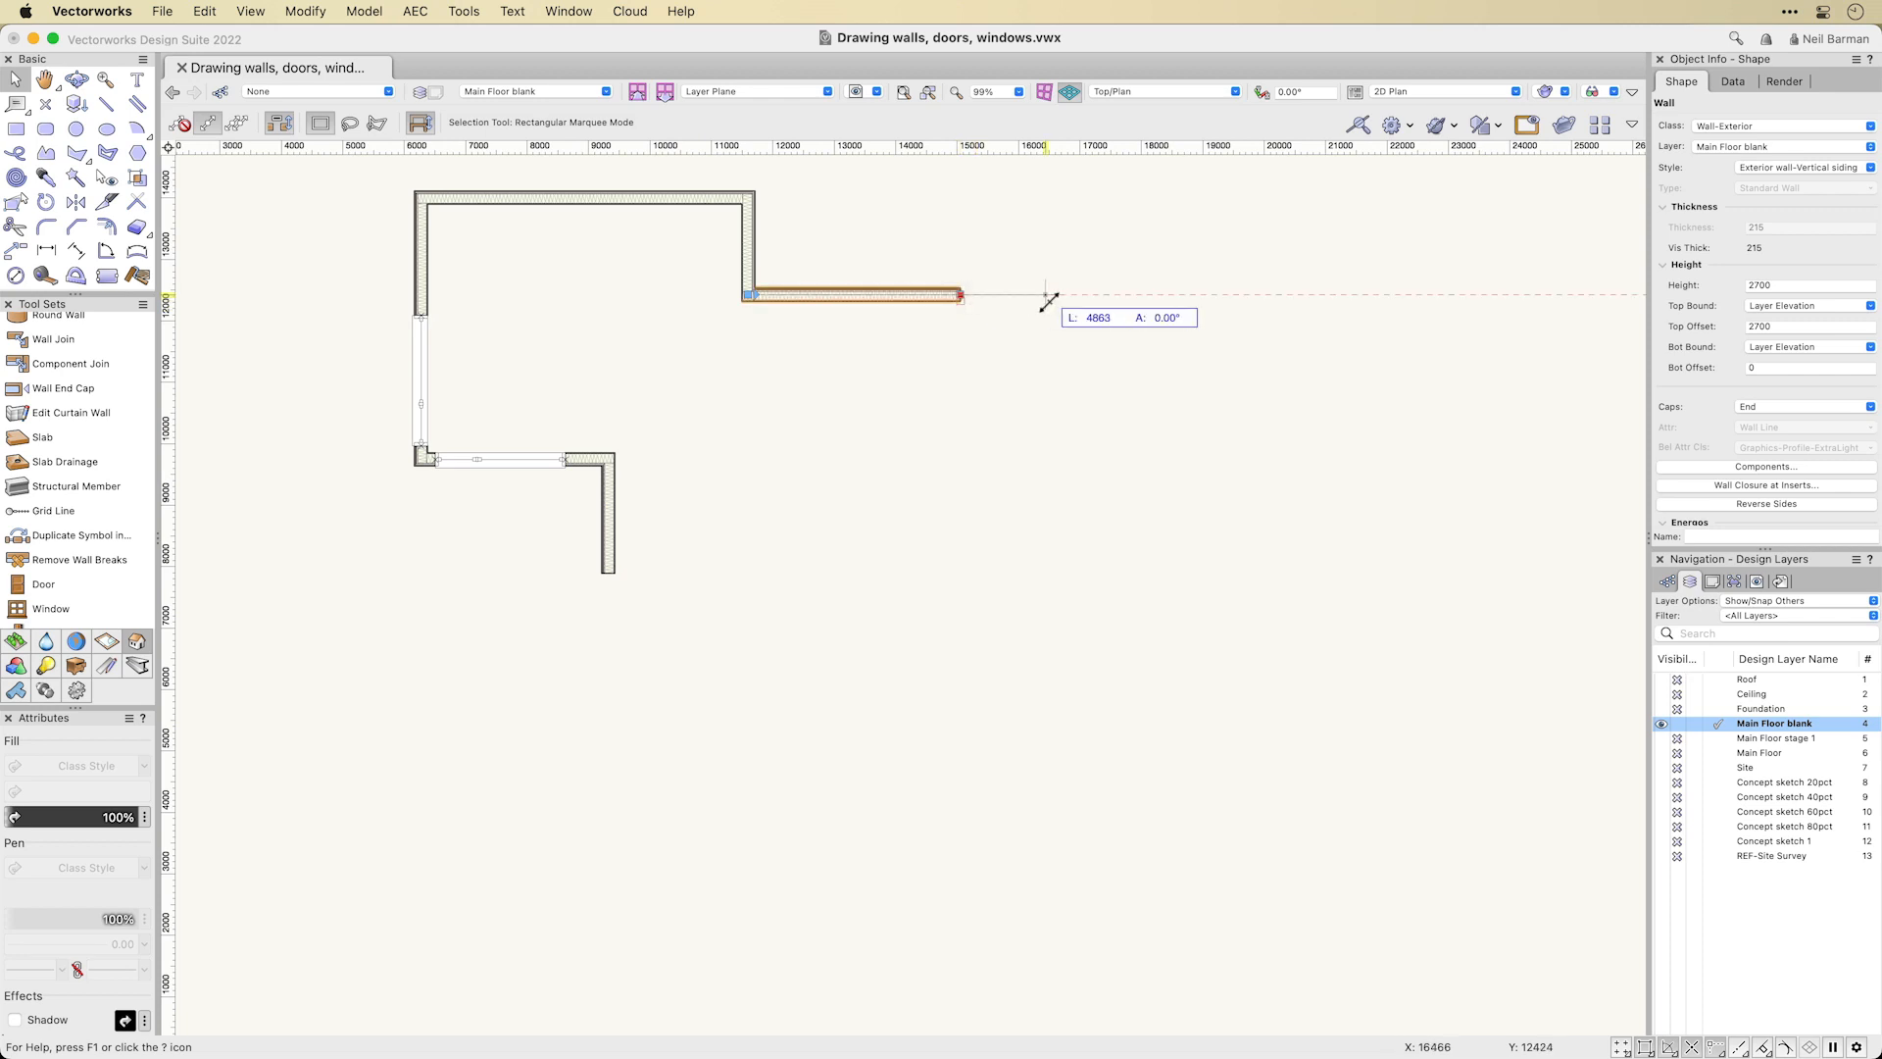
pyautogui.click(608, 997)
pyautogui.scroll(2, 79, 344)
# Draw a stepped chain of exterior walls between the two open wall ends to close the building outline.
pyautogui.click(79, 328)
pyautogui.scroll(-1, 461, 691)
pyautogui.moveTo(469, 701); pyautogui.dragTo(448, 556, button='middle')
pyautogui.click(958, 211)
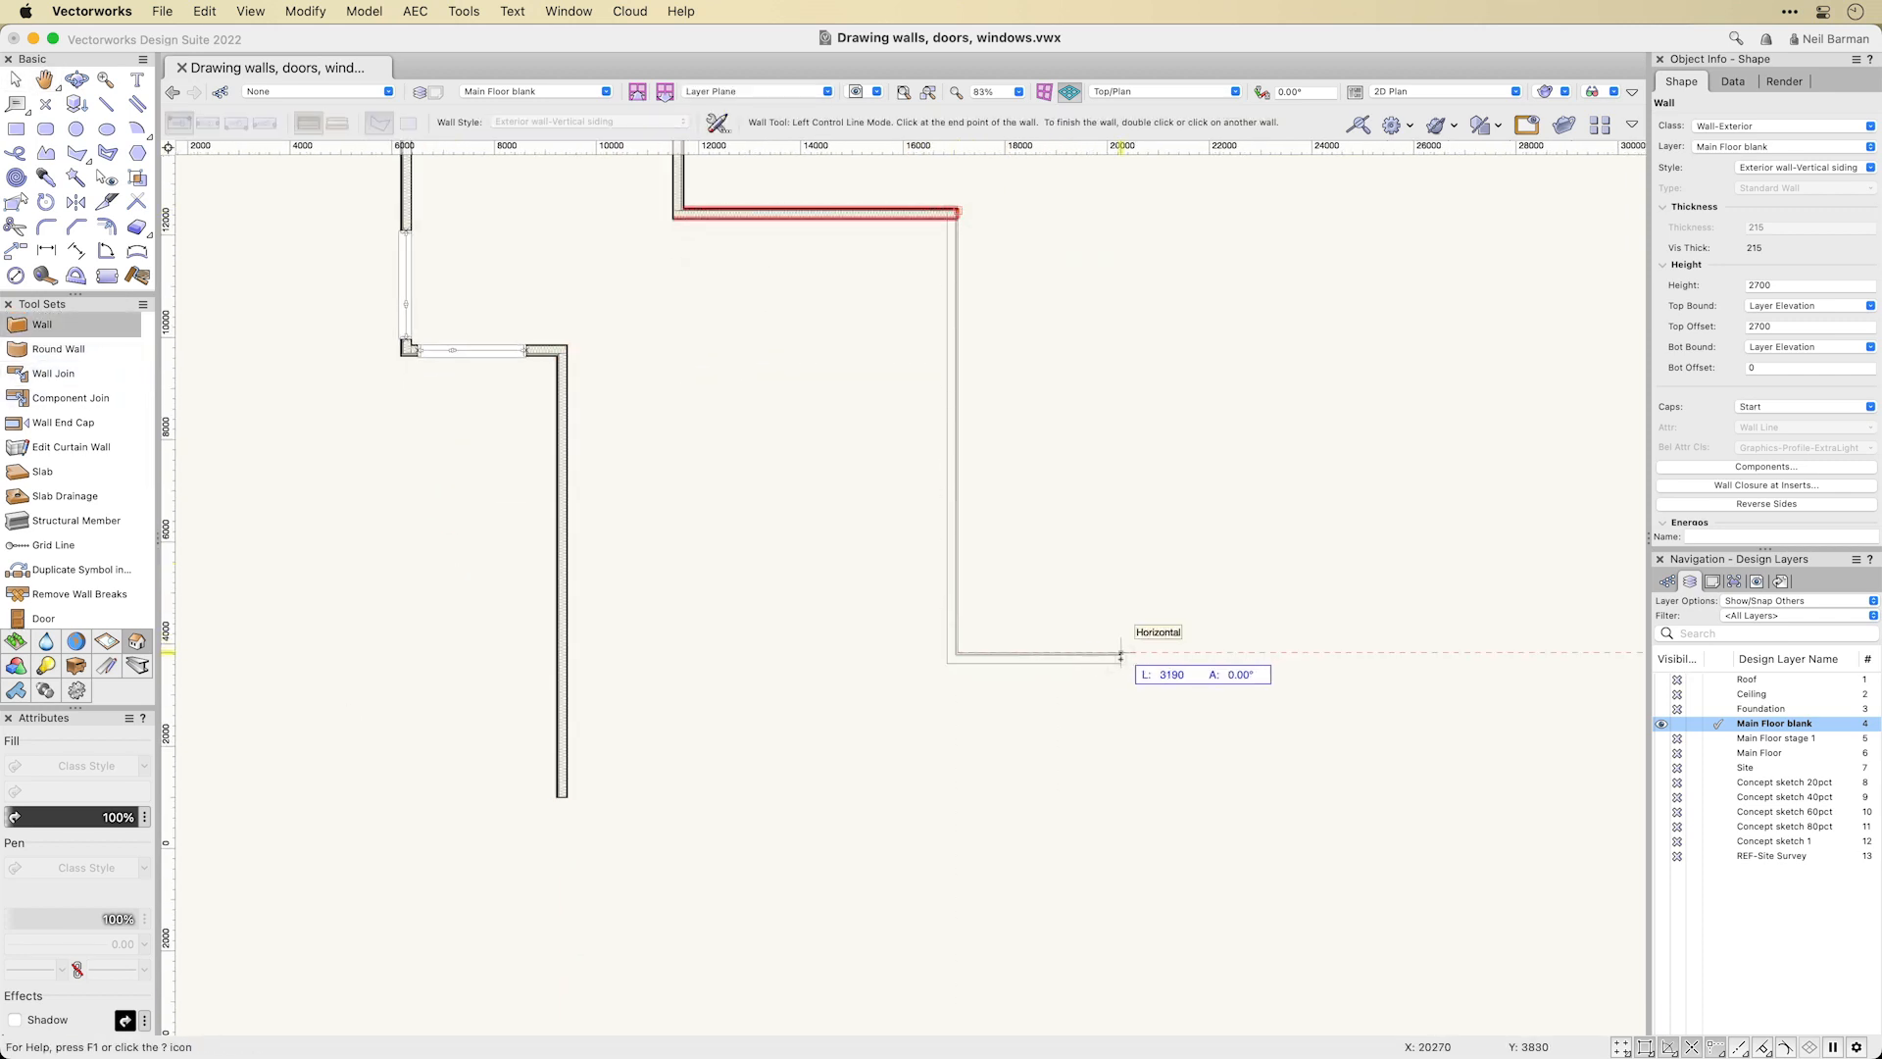
pyautogui.click(1121, 657)
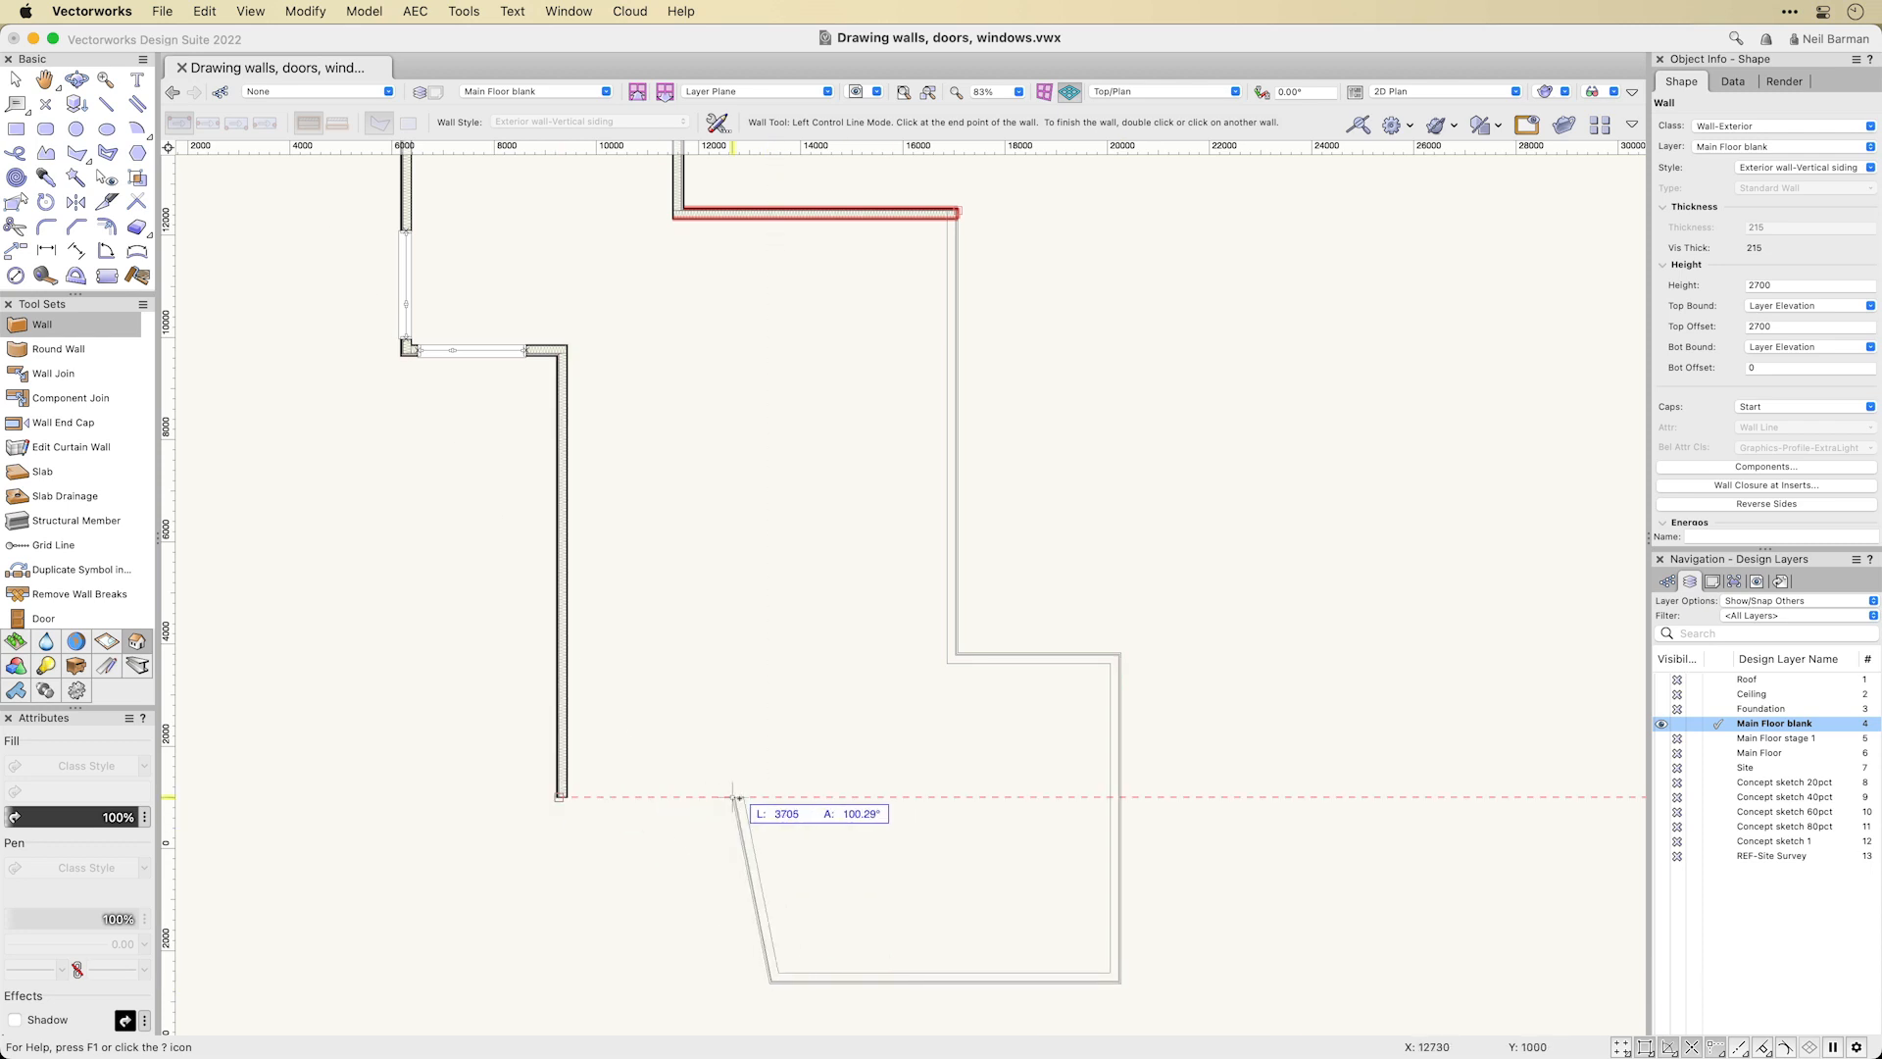
pyautogui.click(771, 797)
pyautogui.click(561, 797)
pyautogui.moveTo(624, 608); pyautogui.dragTo(653, 651, button='middle')
# Insert a Door-Exterior full glazed double 6-0x7-0 near the top of the long left vertical wall, swinging outward.
pyautogui.click(43, 618)
pyautogui.click(590, 122)
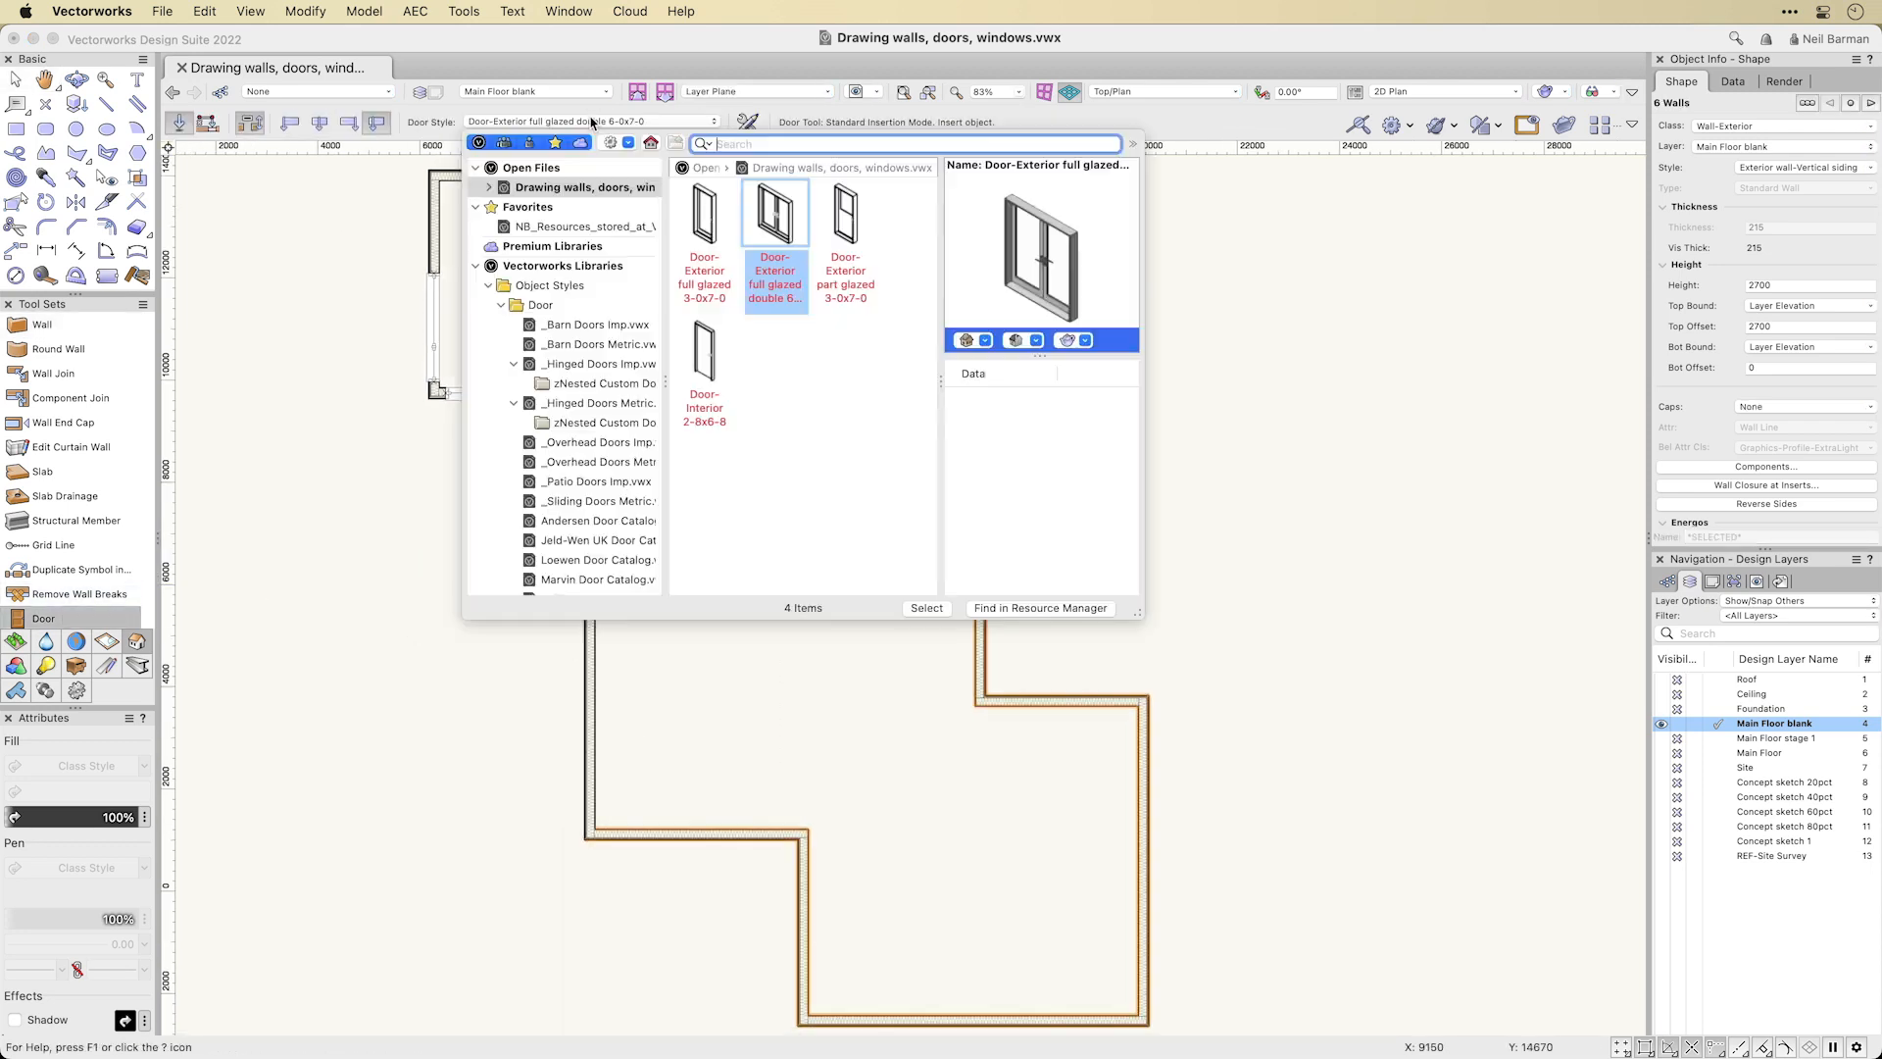
pyautogui.click(924, 608)
pyautogui.click(590, 458)
pyautogui.click(563, 457)
pyautogui.press('x')
pyautogui.press('x')
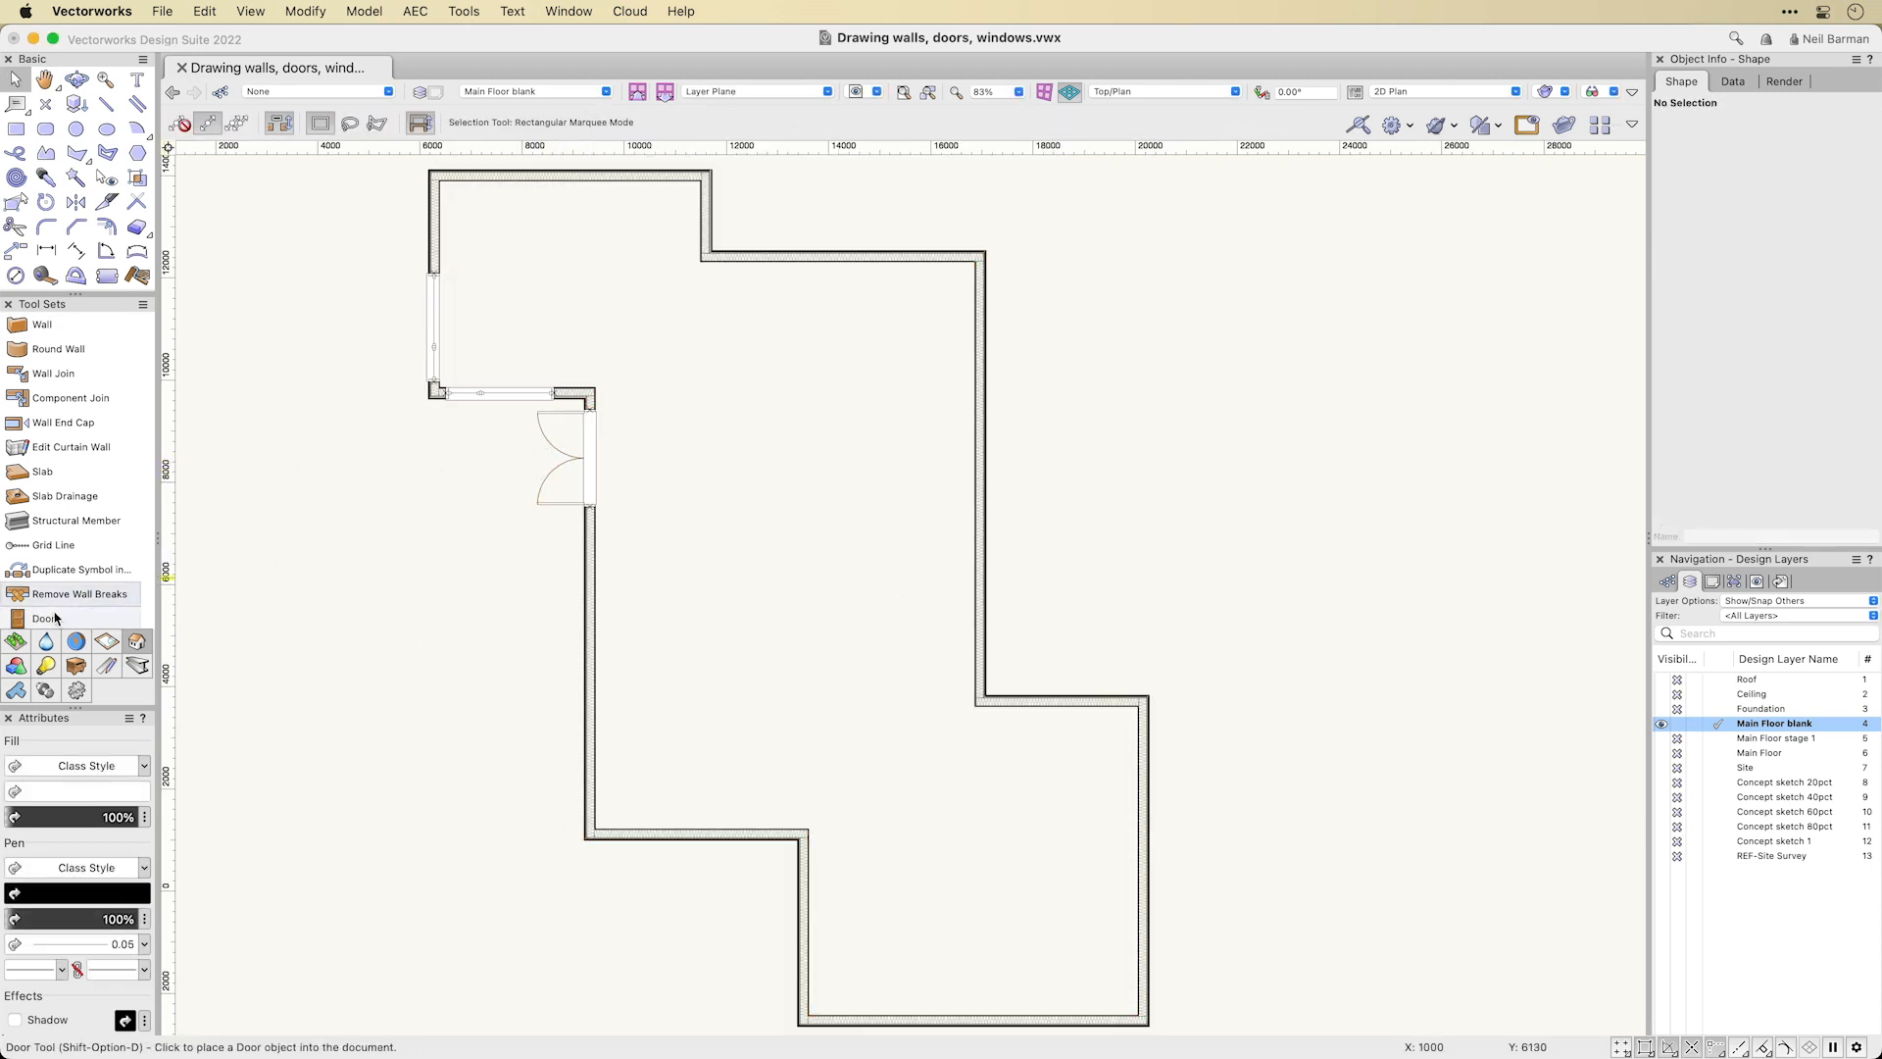
# Insert a Window-Combo casement left in the same vertical wall, directly below the double door.
pyautogui.click(50, 617)
pyautogui.scroll(-1, 74, 600)
pyautogui.scroll(-1, 92, 574)
pyautogui.click(91, 575)
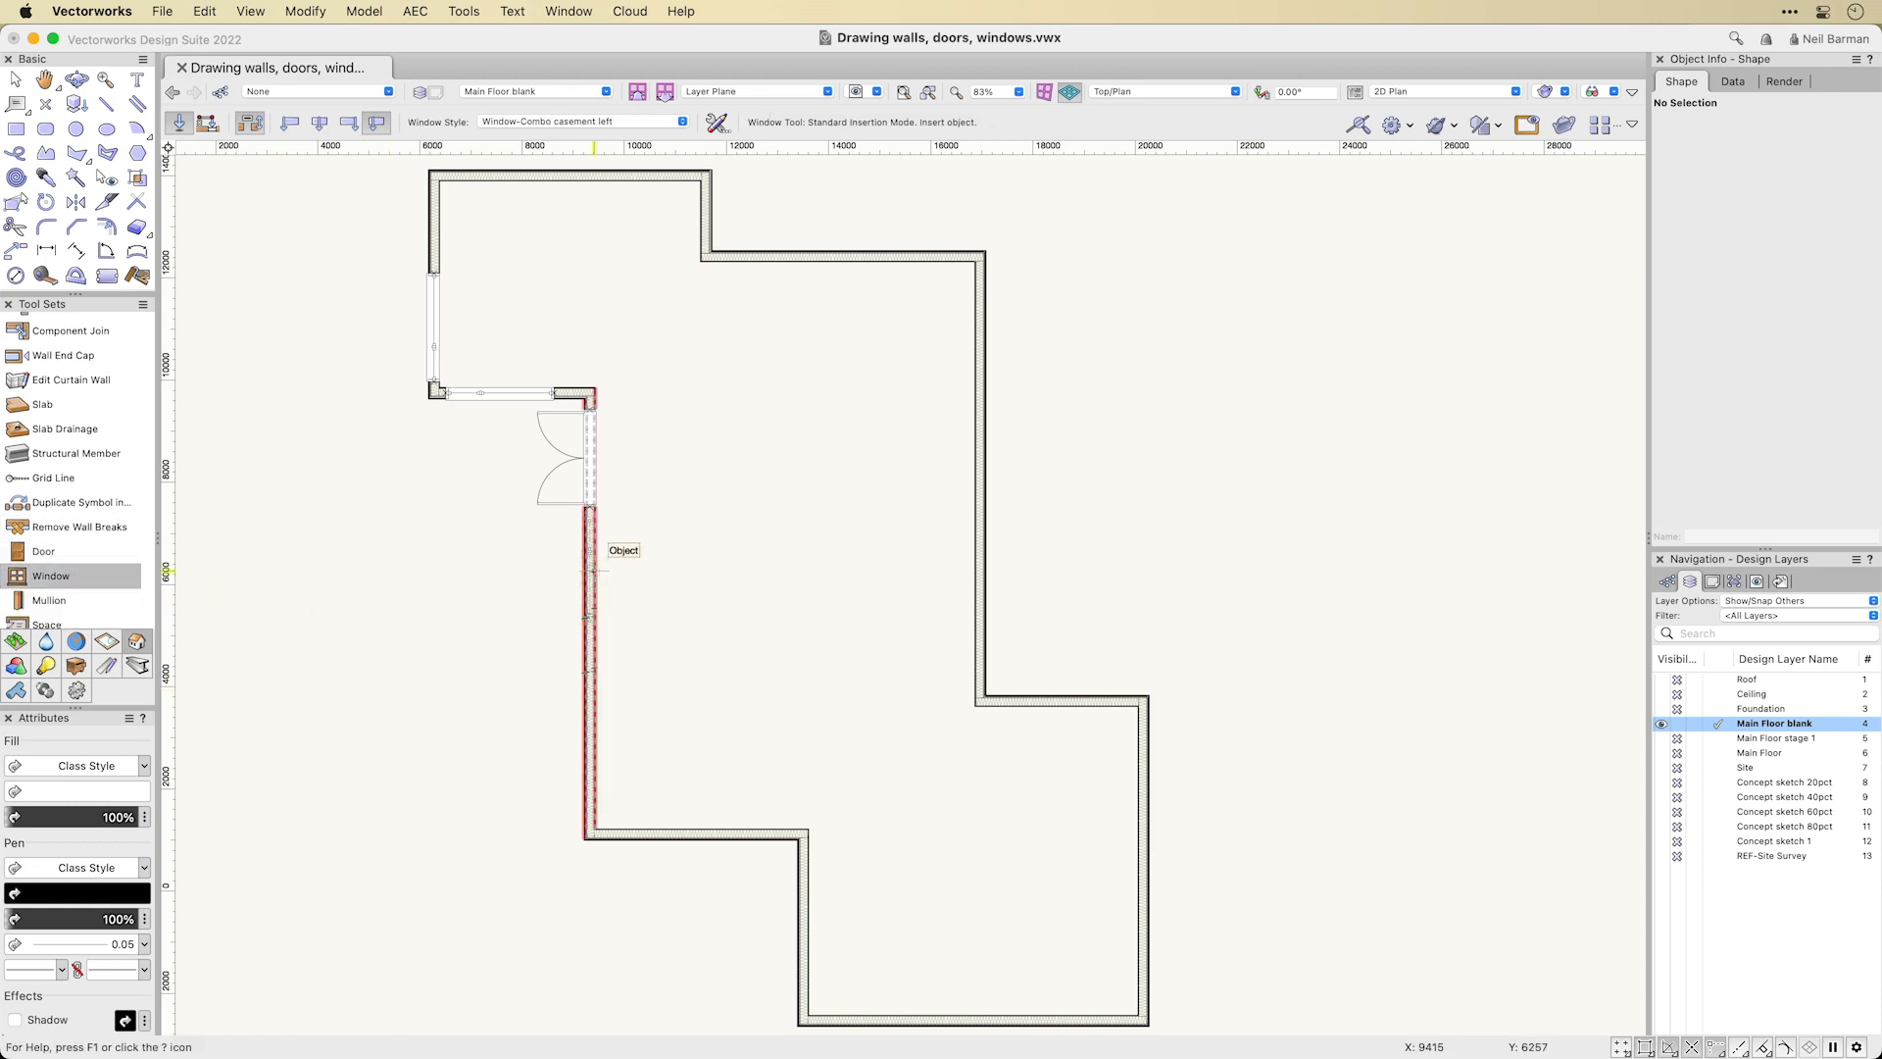
pyautogui.click(593, 121)
pyautogui.click(924, 608)
pyautogui.click(590, 569)
pyautogui.click(492, 630)
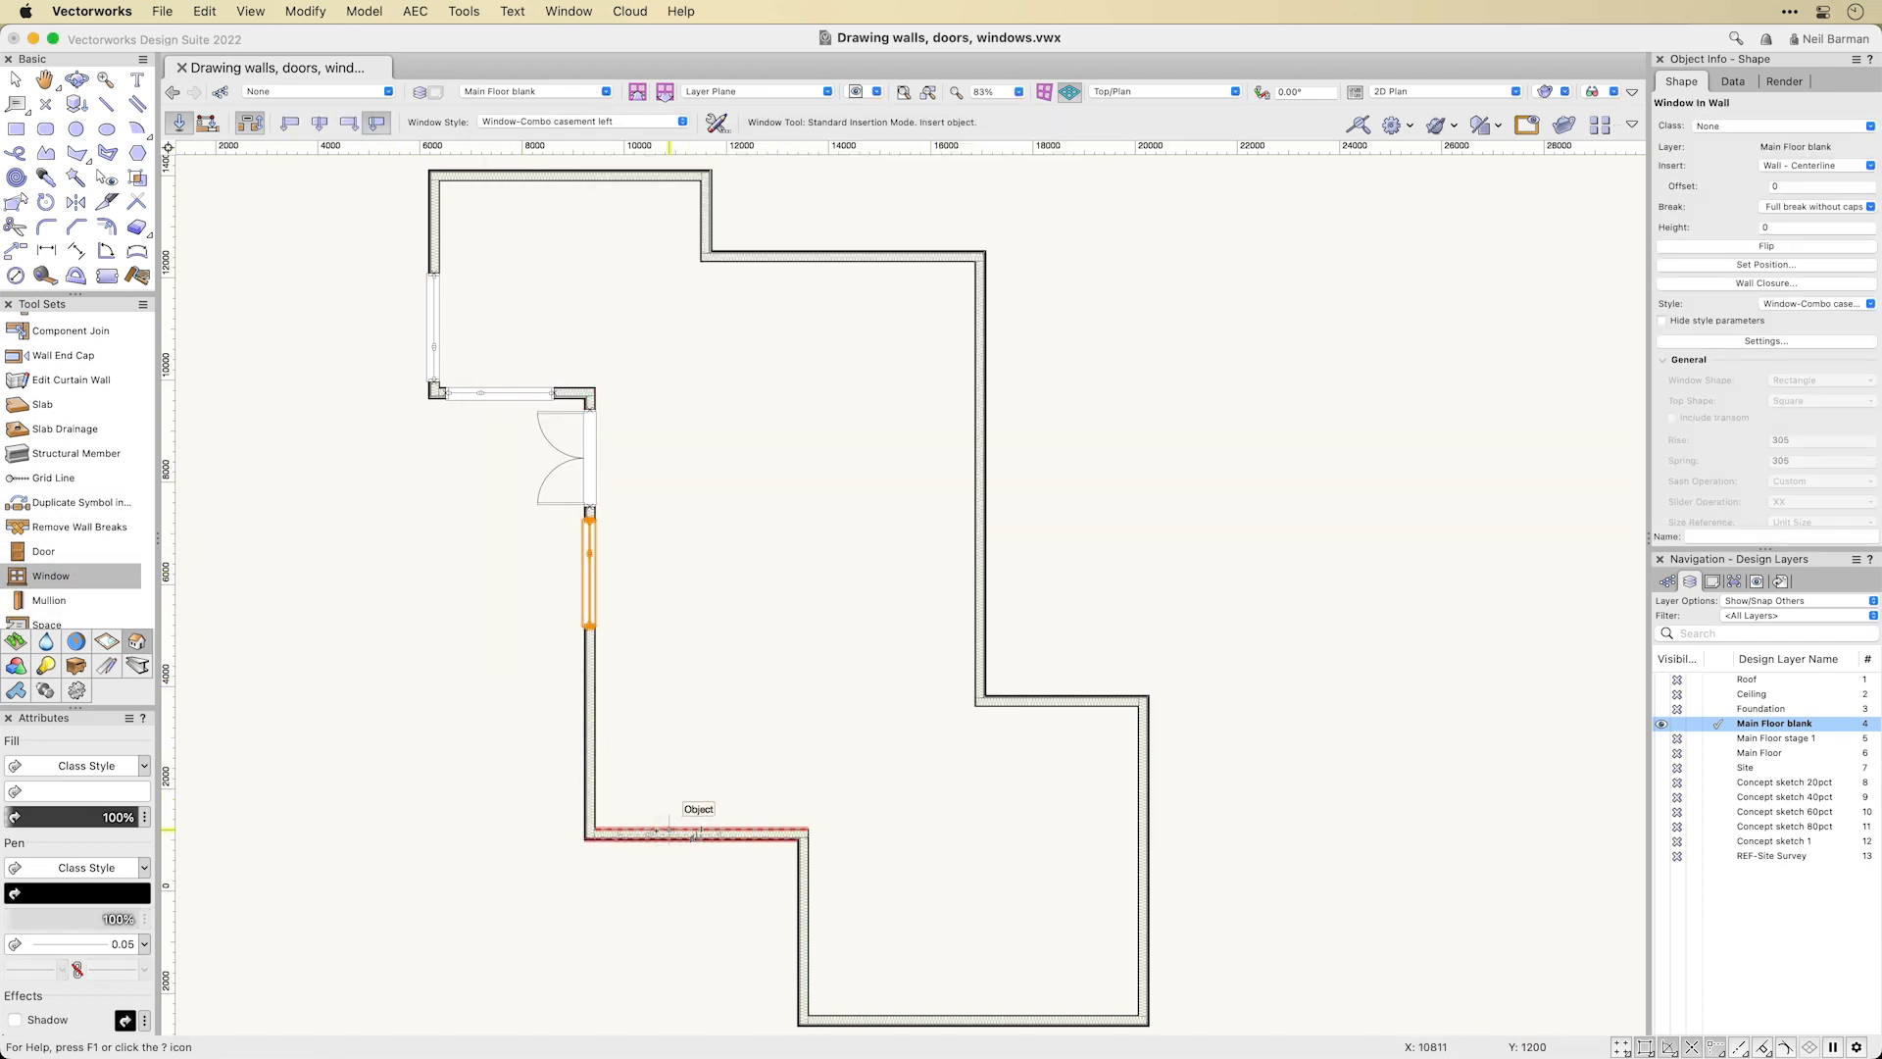
# Insert combo casement windows in the lower part of the double-door wall, the adjoining stepped walls and the bottom wall.
pyautogui.click(677, 122)
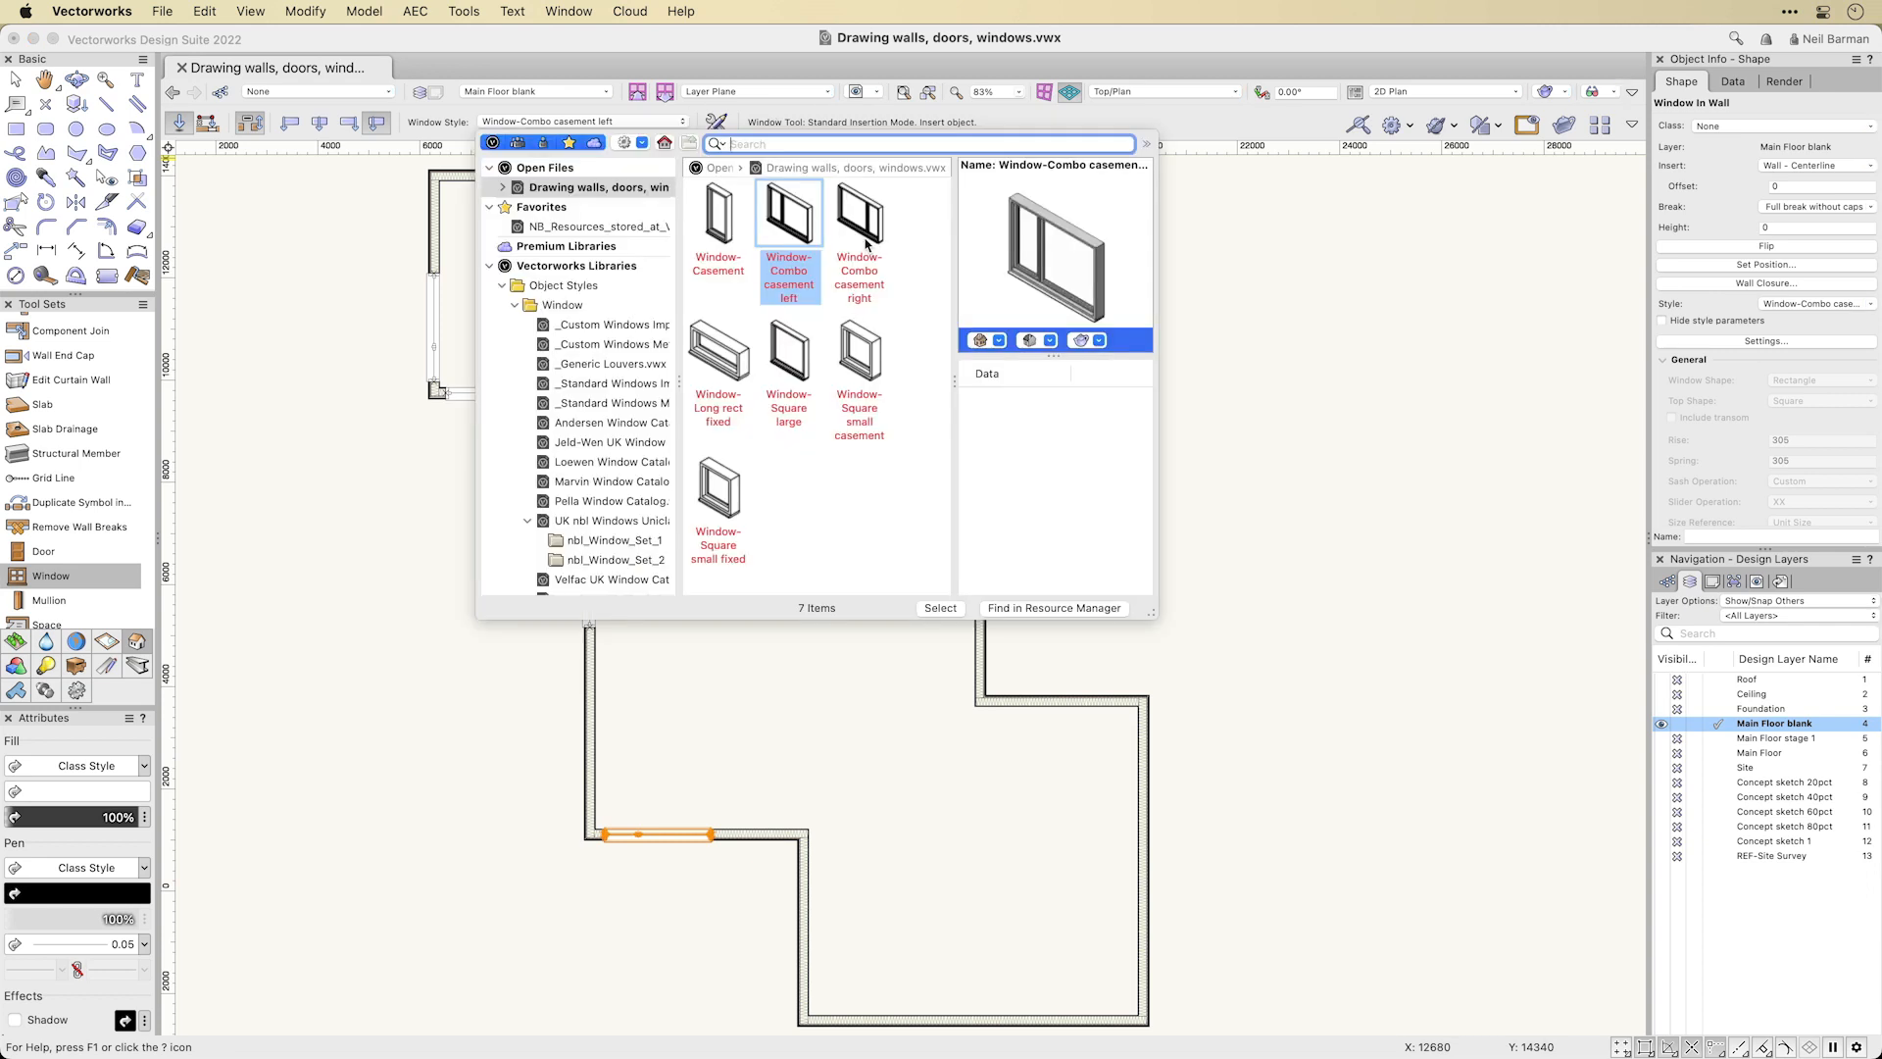
pyautogui.doubleClick(868, 230)
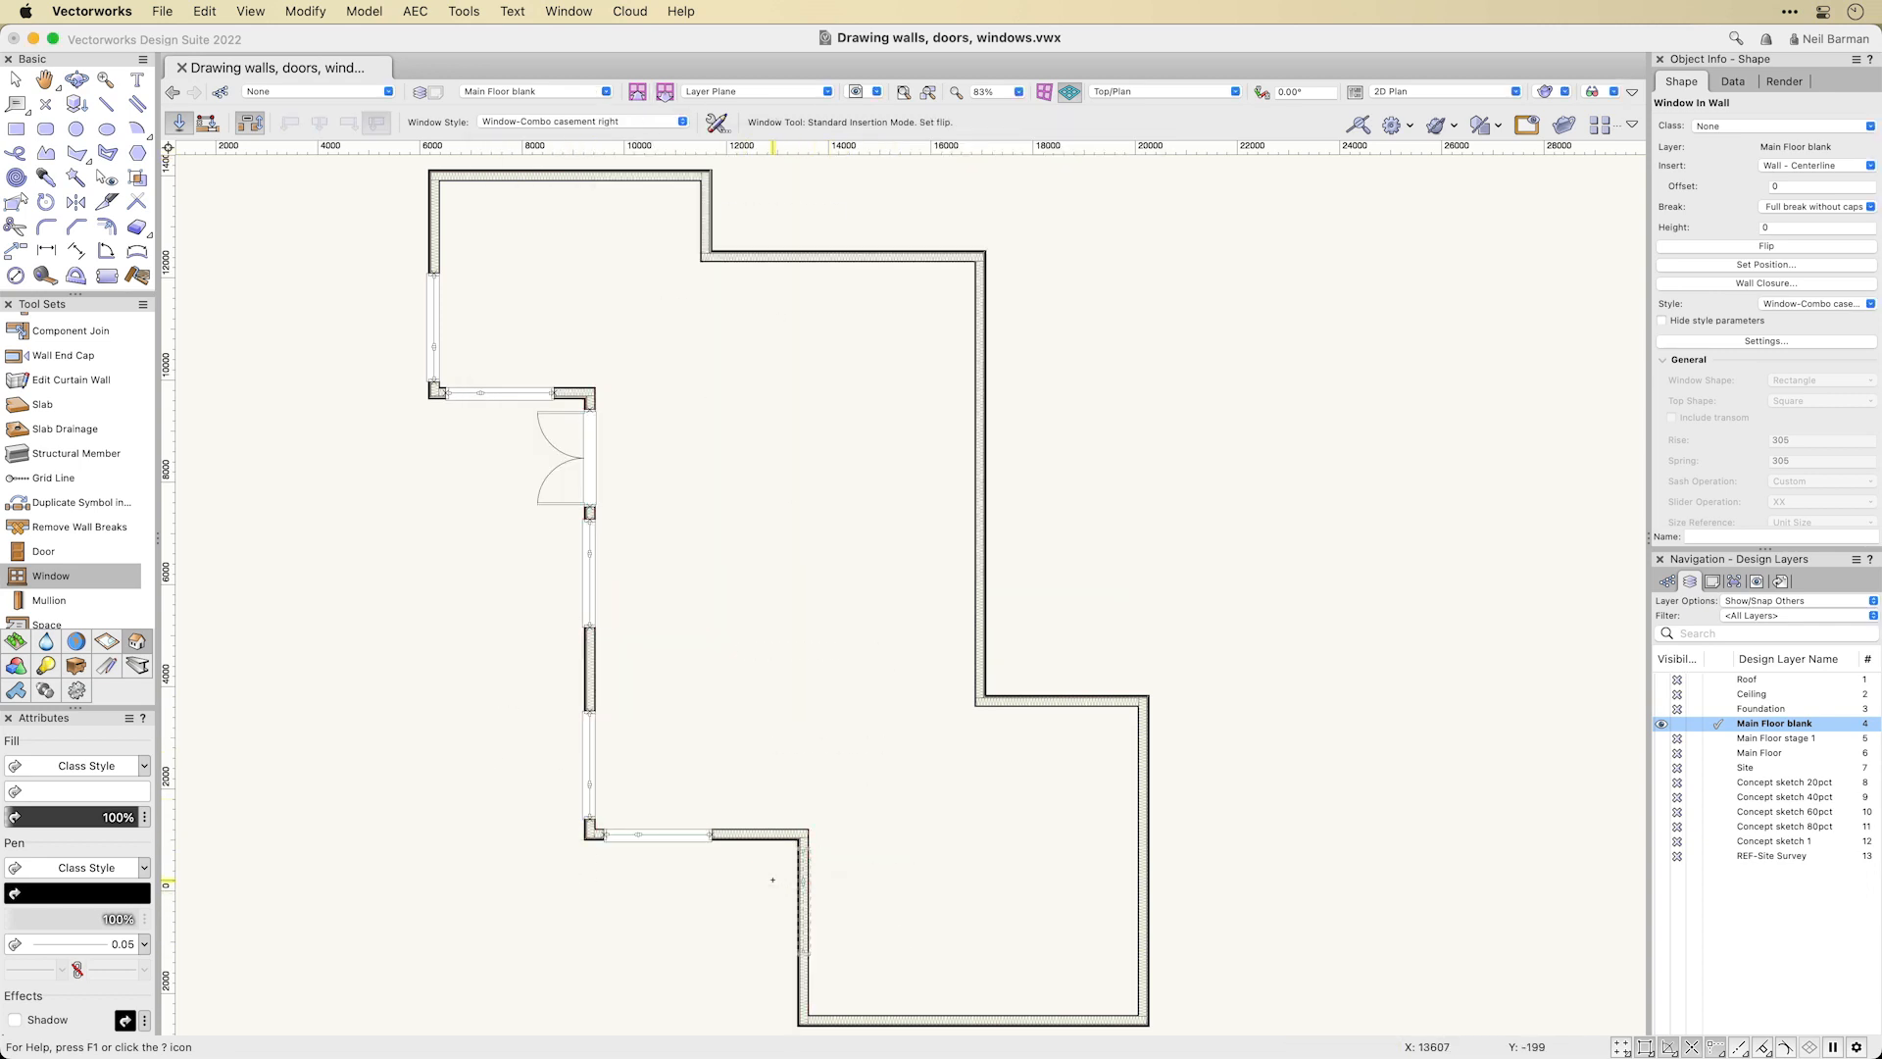
pyautogui.doubleClick(873, 1010)
pyautogui.moveTo(877, 423); pyautogui.dragTo(910, 1028, button='middle')
pyautogui.scroll(-1, 908, 1019)
pyautogui.moveTo(889, 717); pyautogui.dragTo(903, 735, button='middle')
# Insert a Door-Exterior part glazed 3-0x7-0 in the long right vertical wall, swinging inward, and deselect it.
pyautogui.click(57, 552)
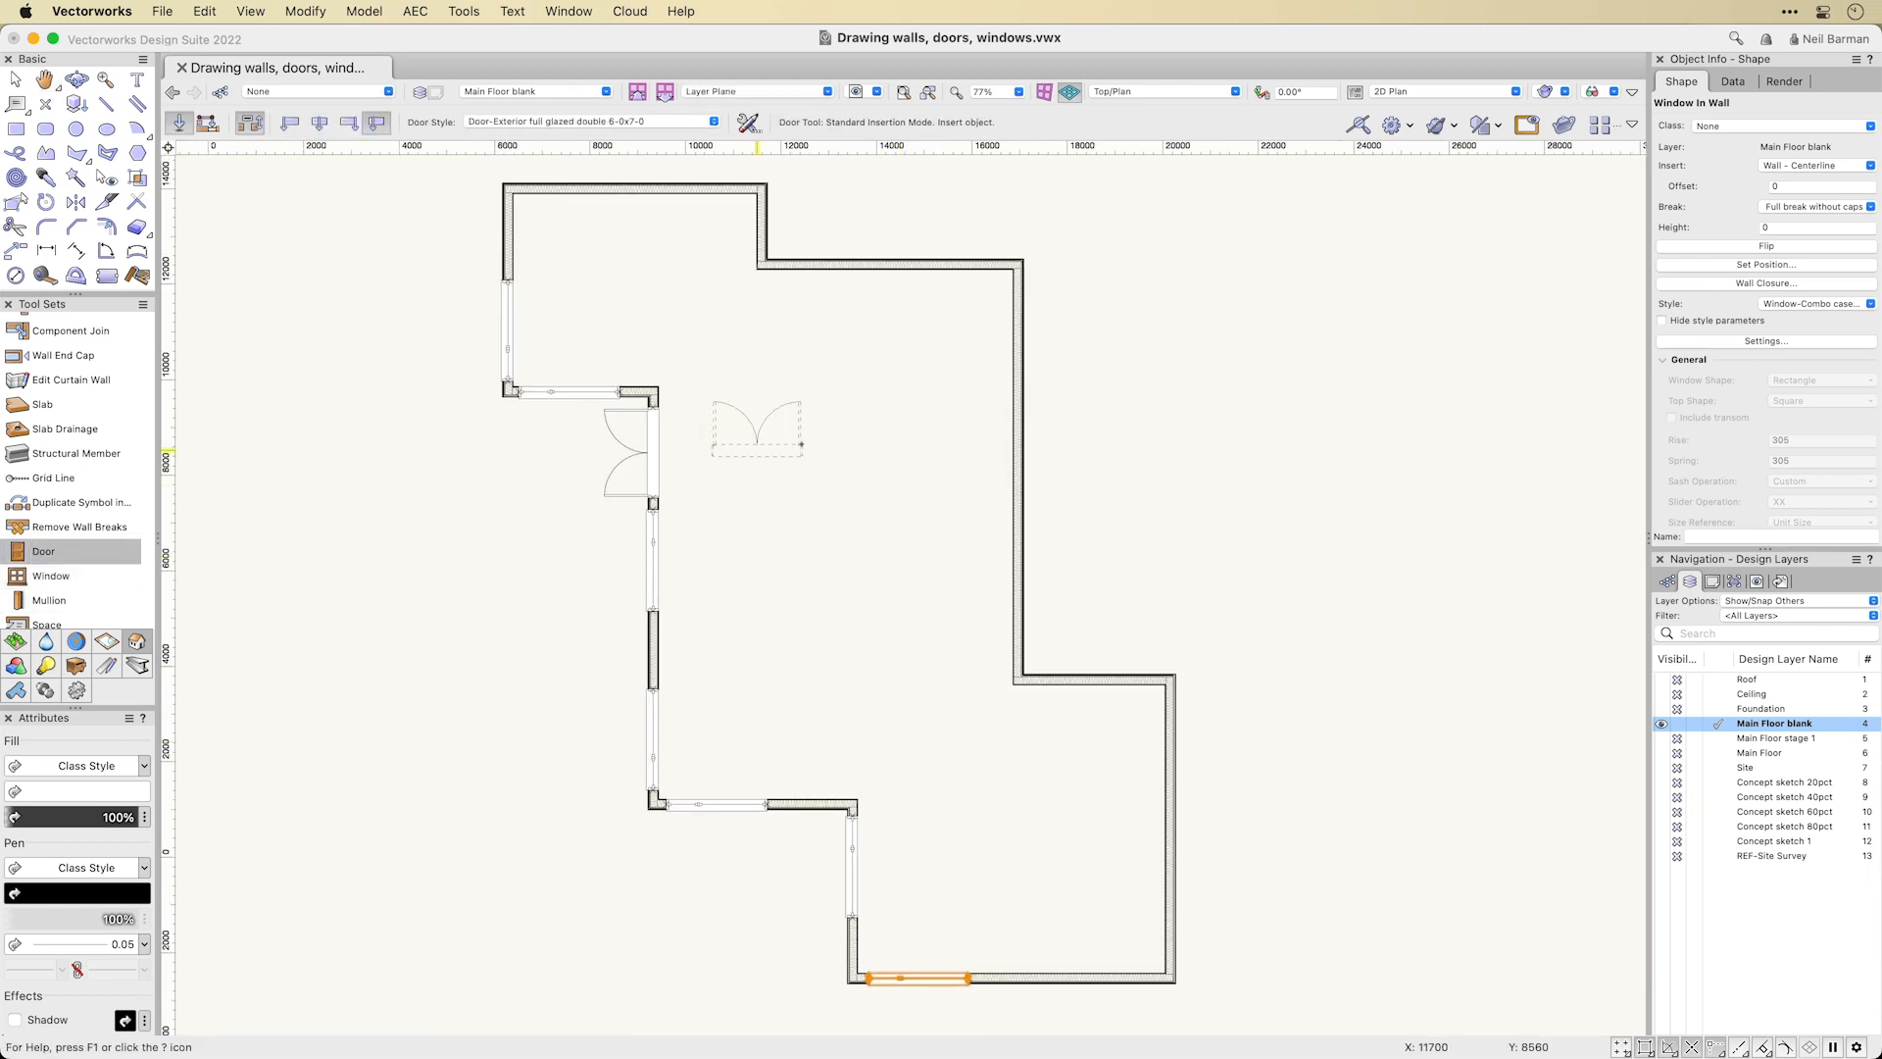
pyautogui.click(629, 122)
pyautogui.doubleClick(841, 256)
pyautogui.click(1017, 448)
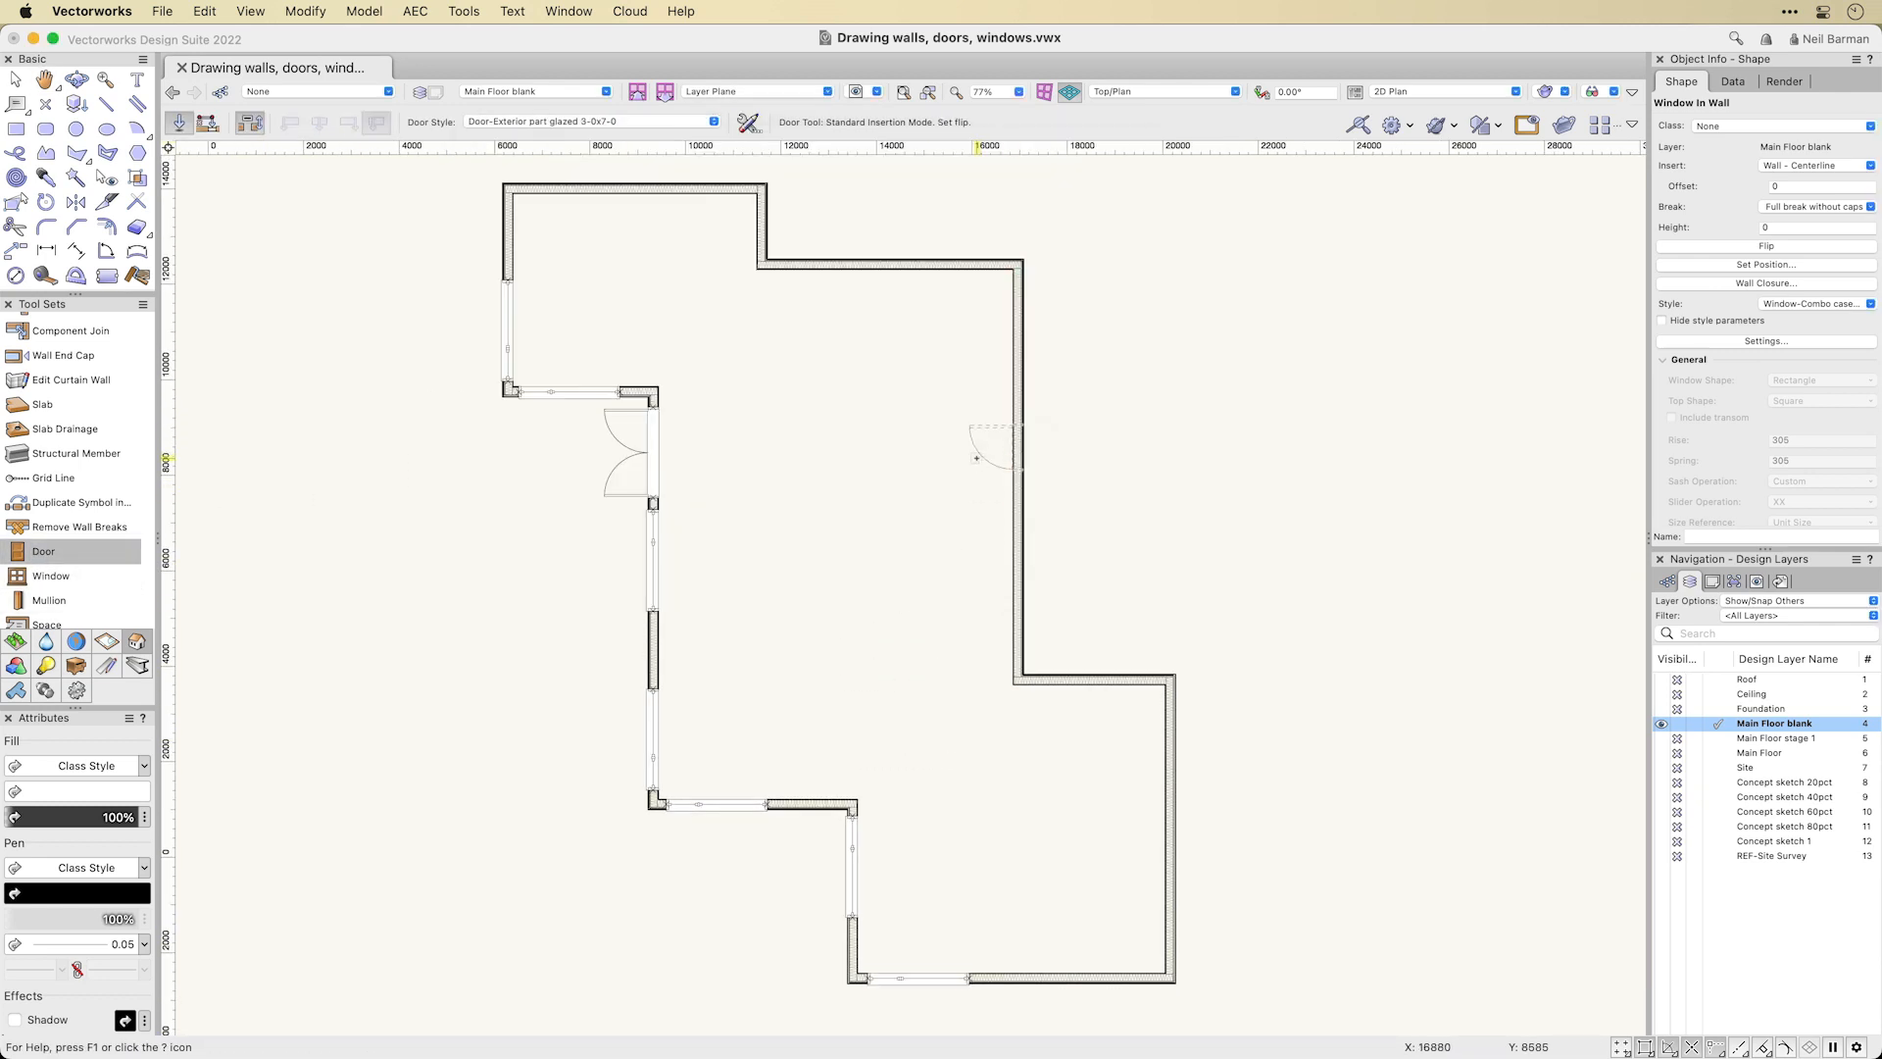
pyautogui.click(977, 425)
pyautogui.press('x')
pyautogui.press('x')
# Adjust the spacing of the windows around the lower-left corner of the upper room.
pyautogui.moveTo(574, 309); pyautogui.dragTo(536, 480, button='middle')
pyautogui.scroll(3, 532, 337)
pyautogui.scroll(1, 533, 338)
pyautogui.moveTo(537, 453); pyautogui.dragTo(644, 586)
pyautogui.scroll(1, 634, 581)
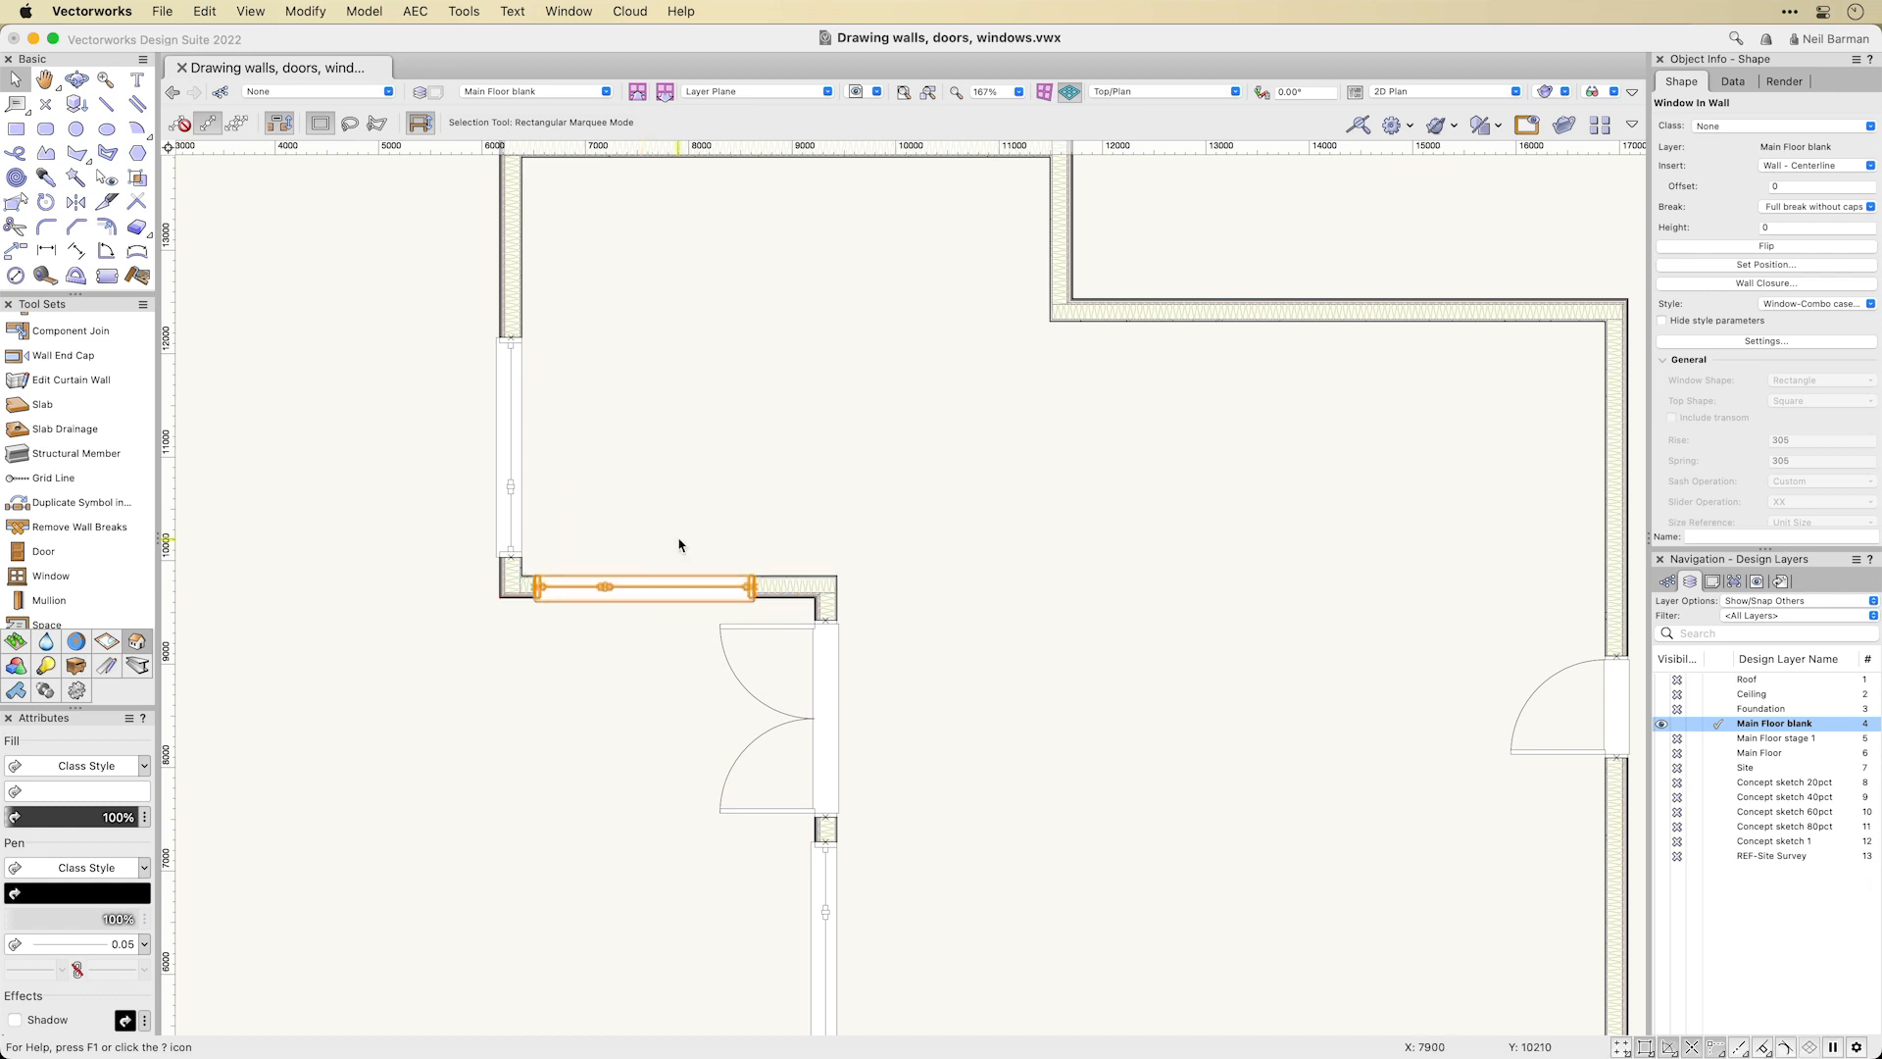
# Move the second window below the double door and the stepped horizontal wall beneath it upward.
pyautogui.scroll(-1, 681, 549)
pyautogui.moveTo(885, 955); pyautogui.dragTo(798, 537, button='middle')
pyautogui.moveTo(708, 734); pyautogui.dragTo(702, 615)
pyautogui.moveTo(943, 871); pyautogui.dragTo(939, 753)
# Move the lower vertical wall's window up toward its corner and insert a second combo casement window beneath it.
pyautogui.moveTo(963, 883); pyautogui.dragTo(684, 613, button='middle')
pyautogui.moveTo(769, 687); pyautogui.dragTo(768, 566)
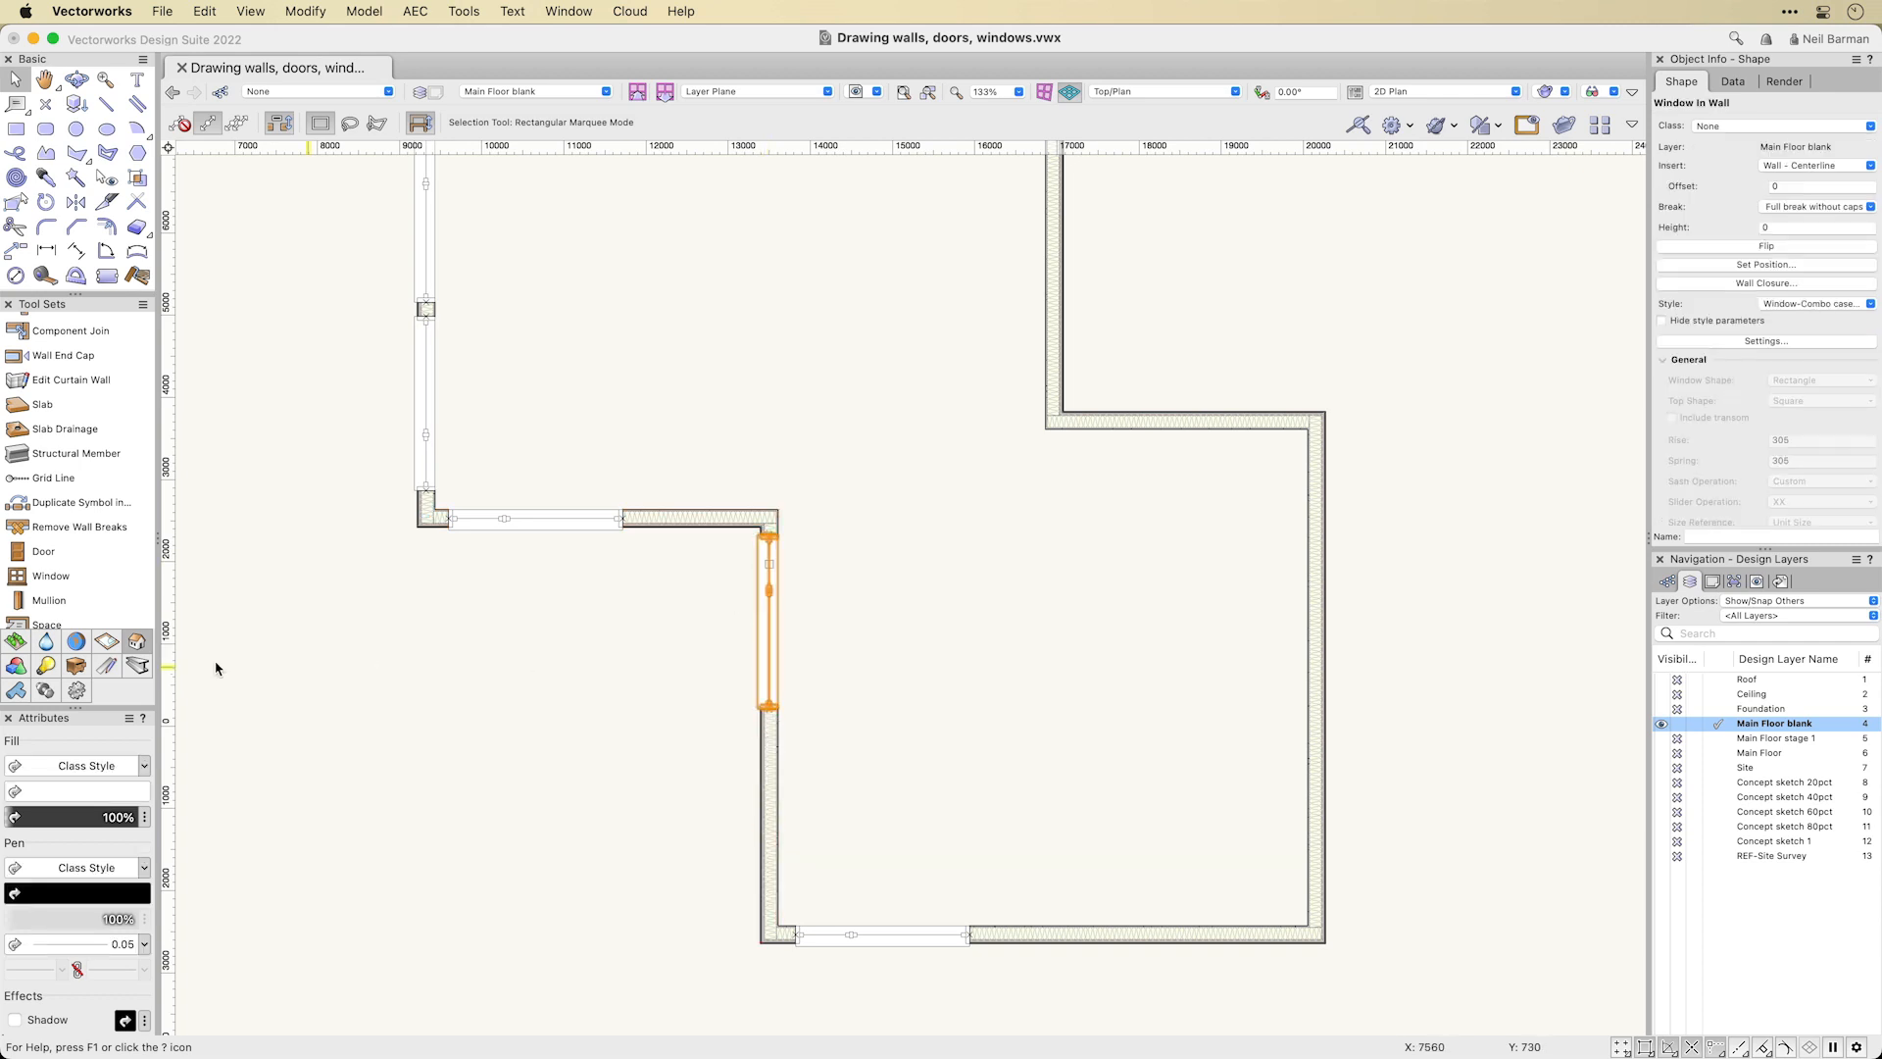
pyautogui.click(51, 576)
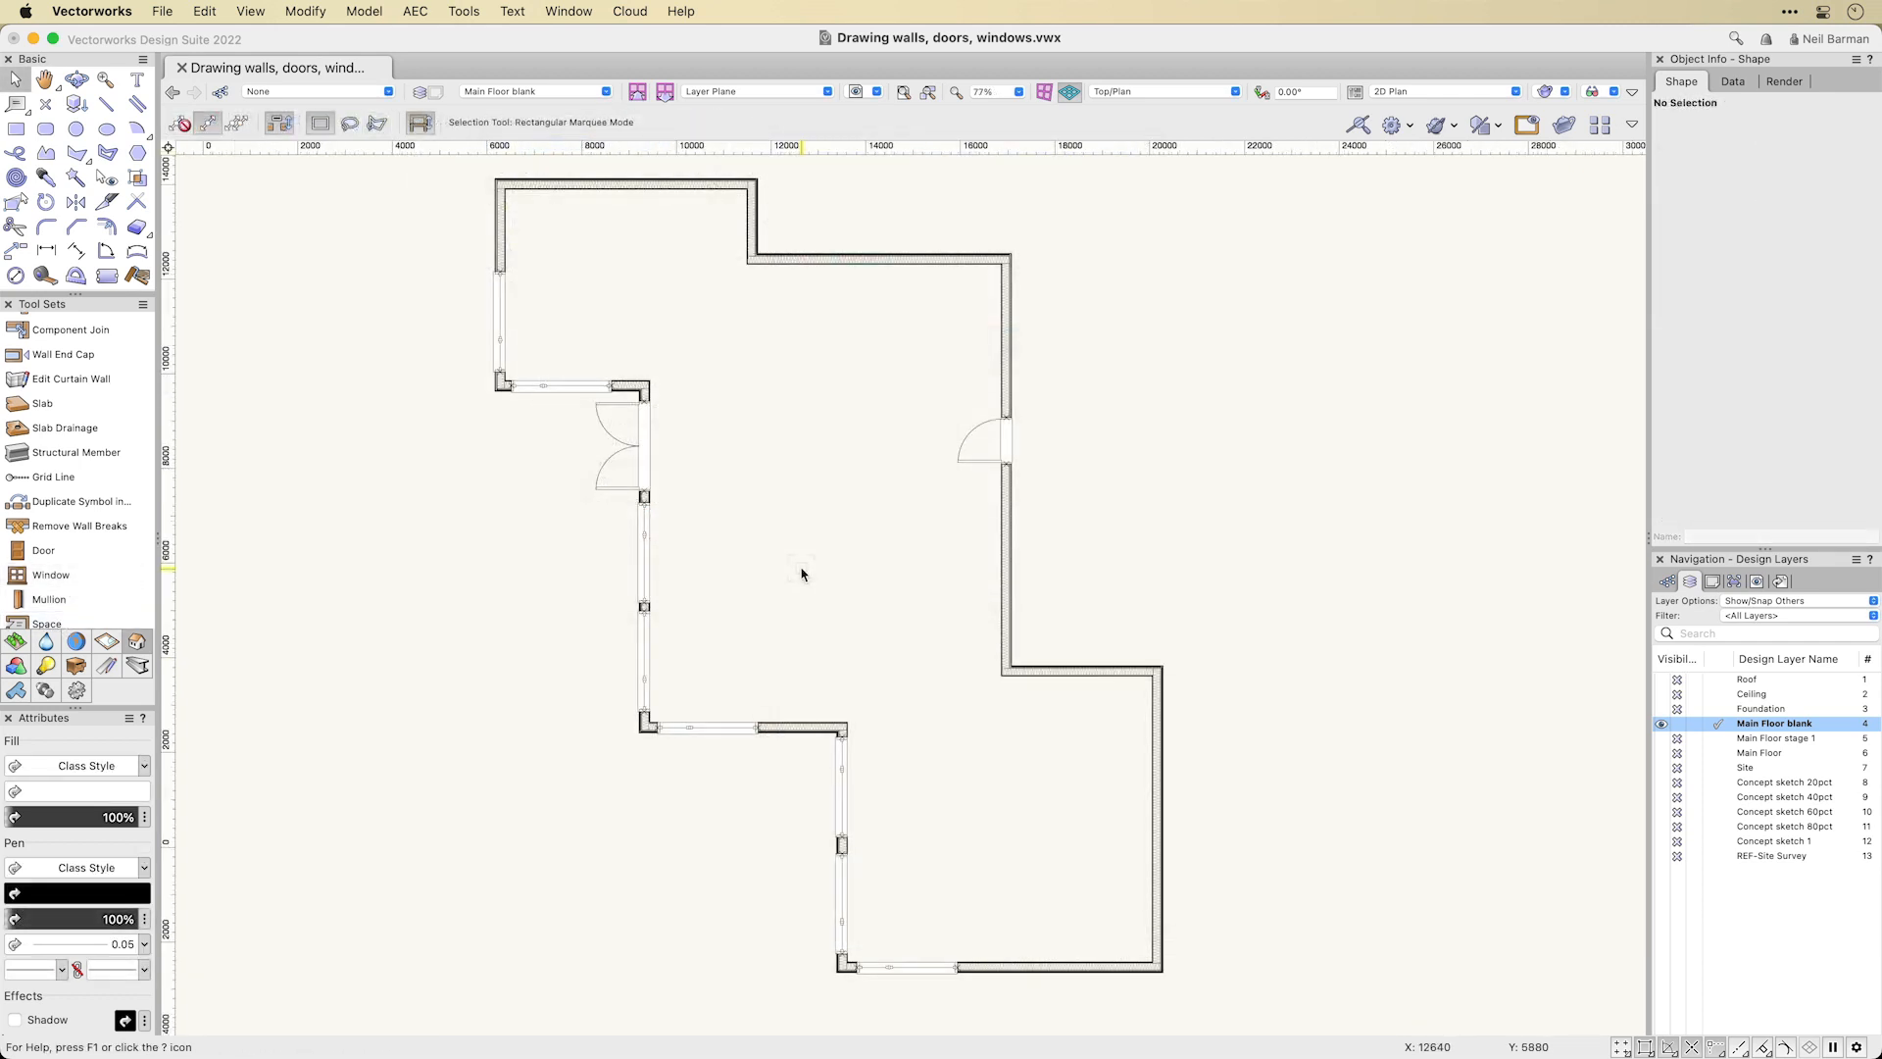
# Examine the building in 3D from Left Isometric and around its window side, and return to Top/Plan.
pyautogui.click(1204, 96)
pyautogui.click(1193, 330)
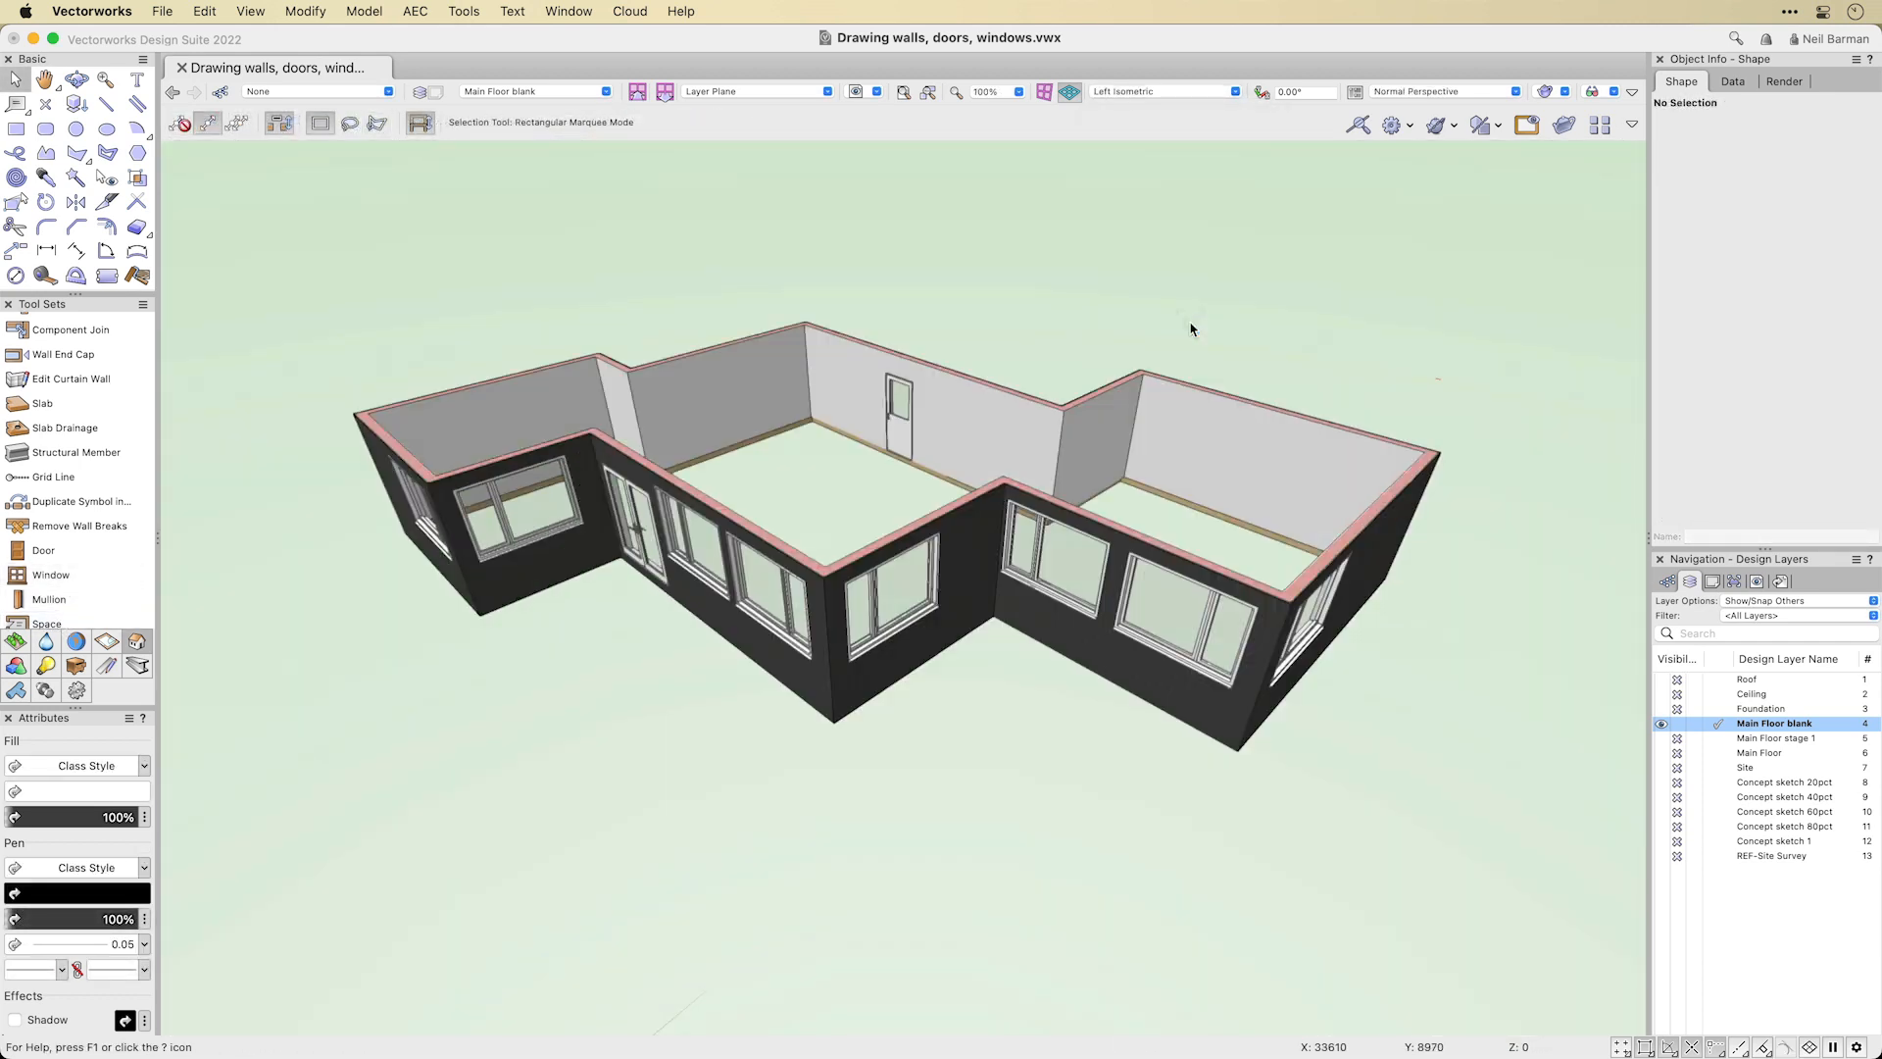
pyautogui.keyDown('ctrl'); pyautogui.moveTo(397, 676); pyautogui.dragTo(333, 666, button='middle'); pyautogui.keyUp('ctrl')
pyautogui.click(1147, 93)
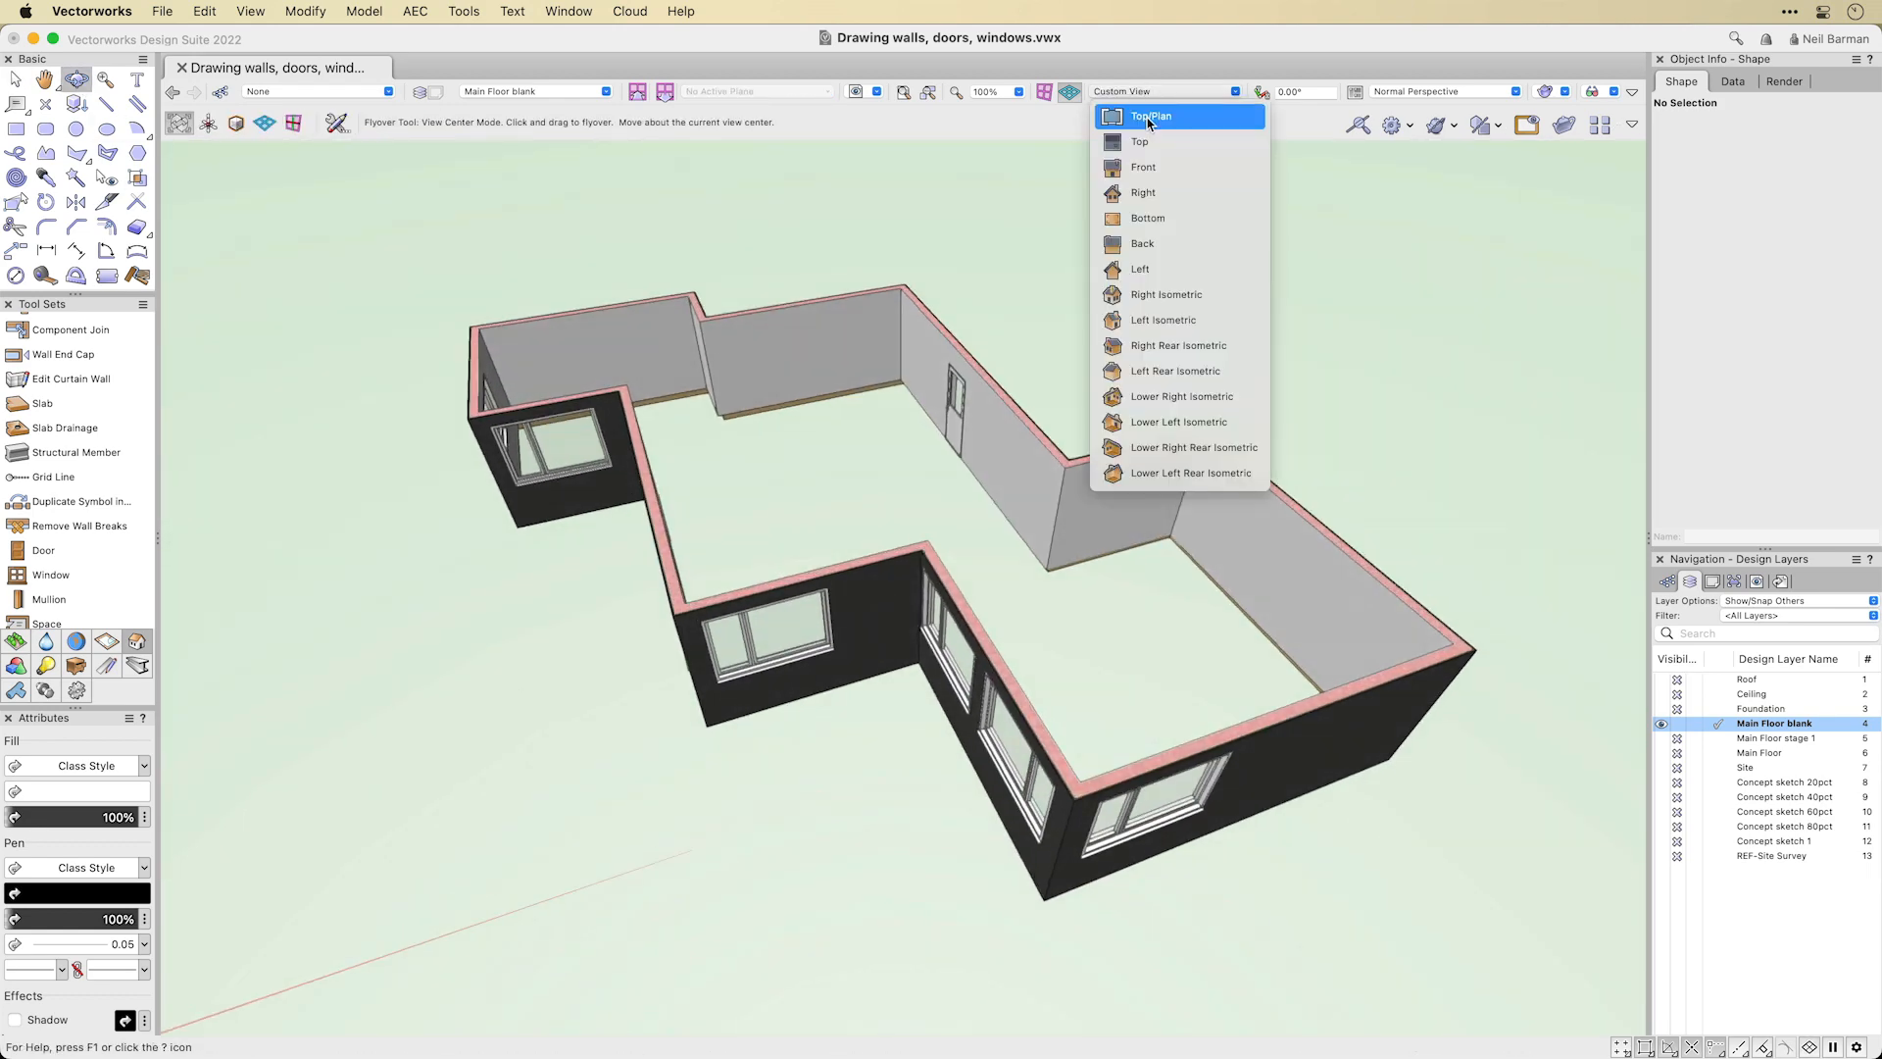
pyautogui.click(1149, 118)
# Create a 1:50 section viewport titled West Elevation on A300 [Elevations] from a vertical section line left of the plan.
pyautogui.click(251, 11)
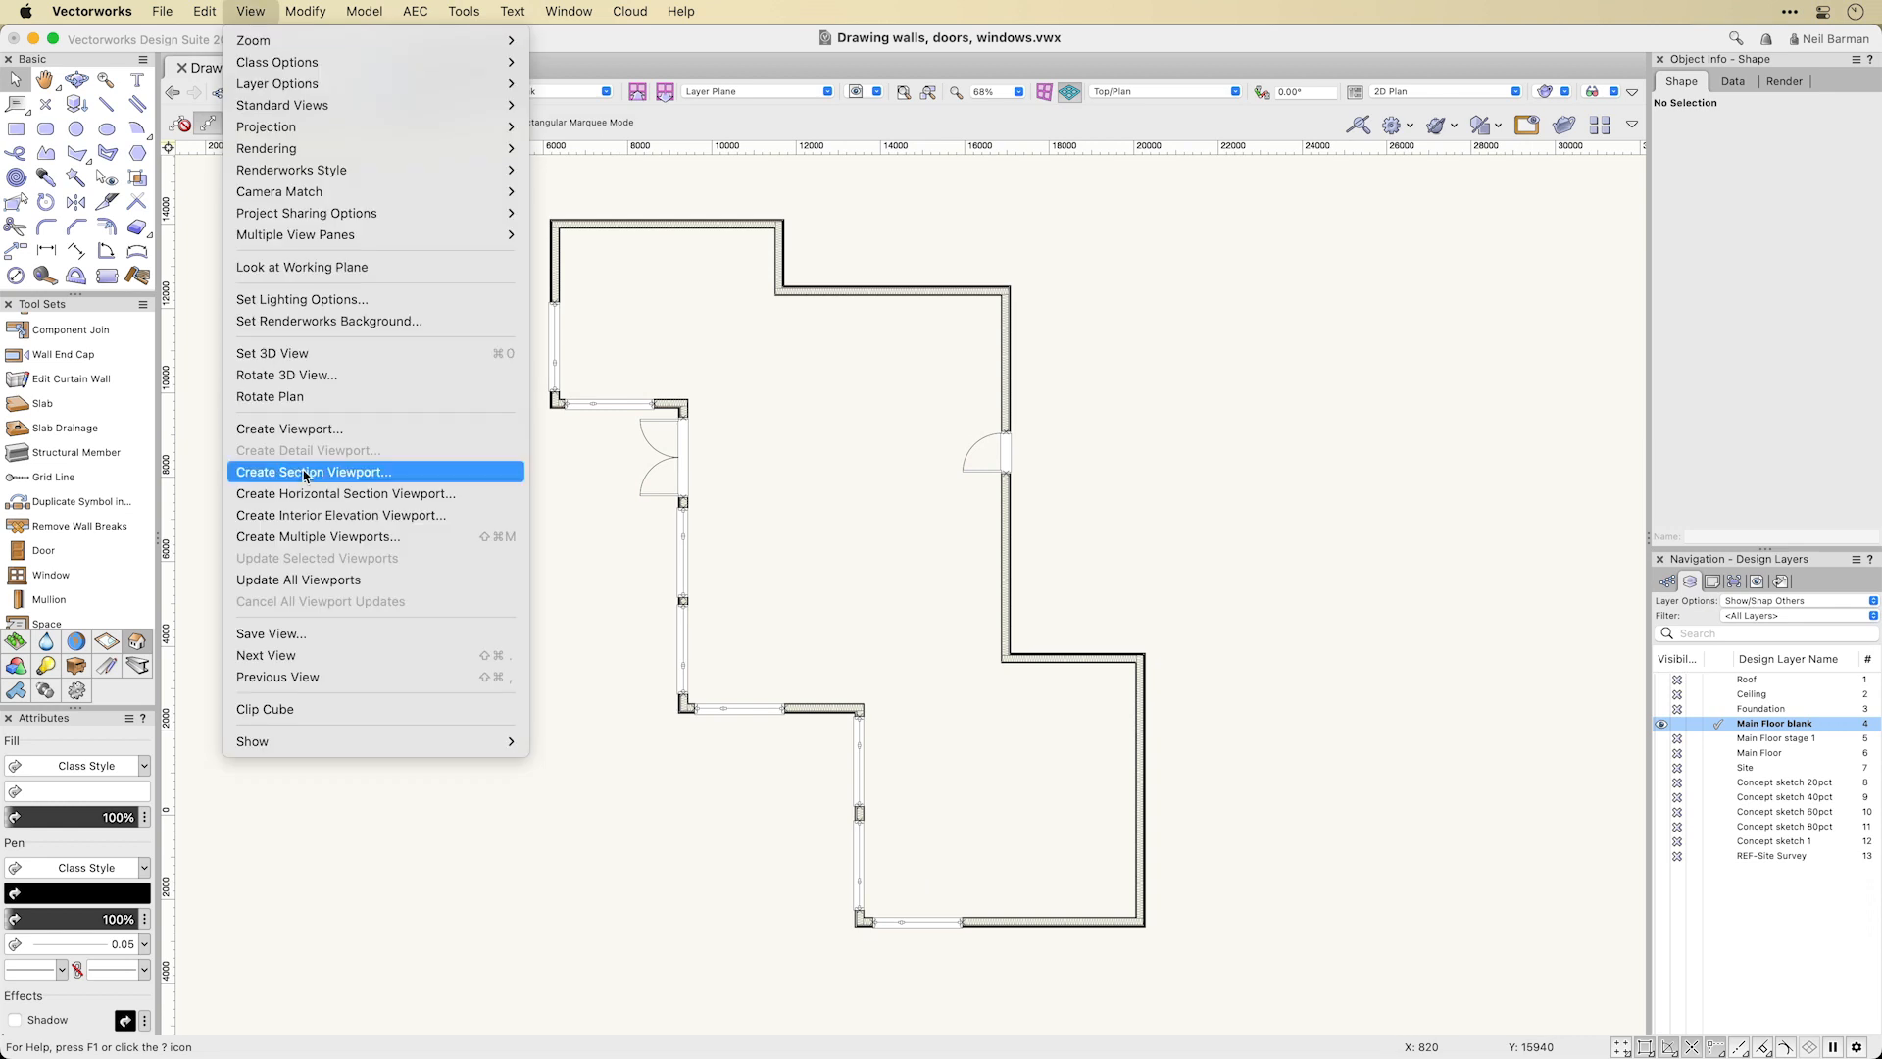
pyautogui.click(304, 475)
pyautogui.click(431, 200)
pyautogui.doubleClick(431, 975)
pyautogui.click(639, 939)
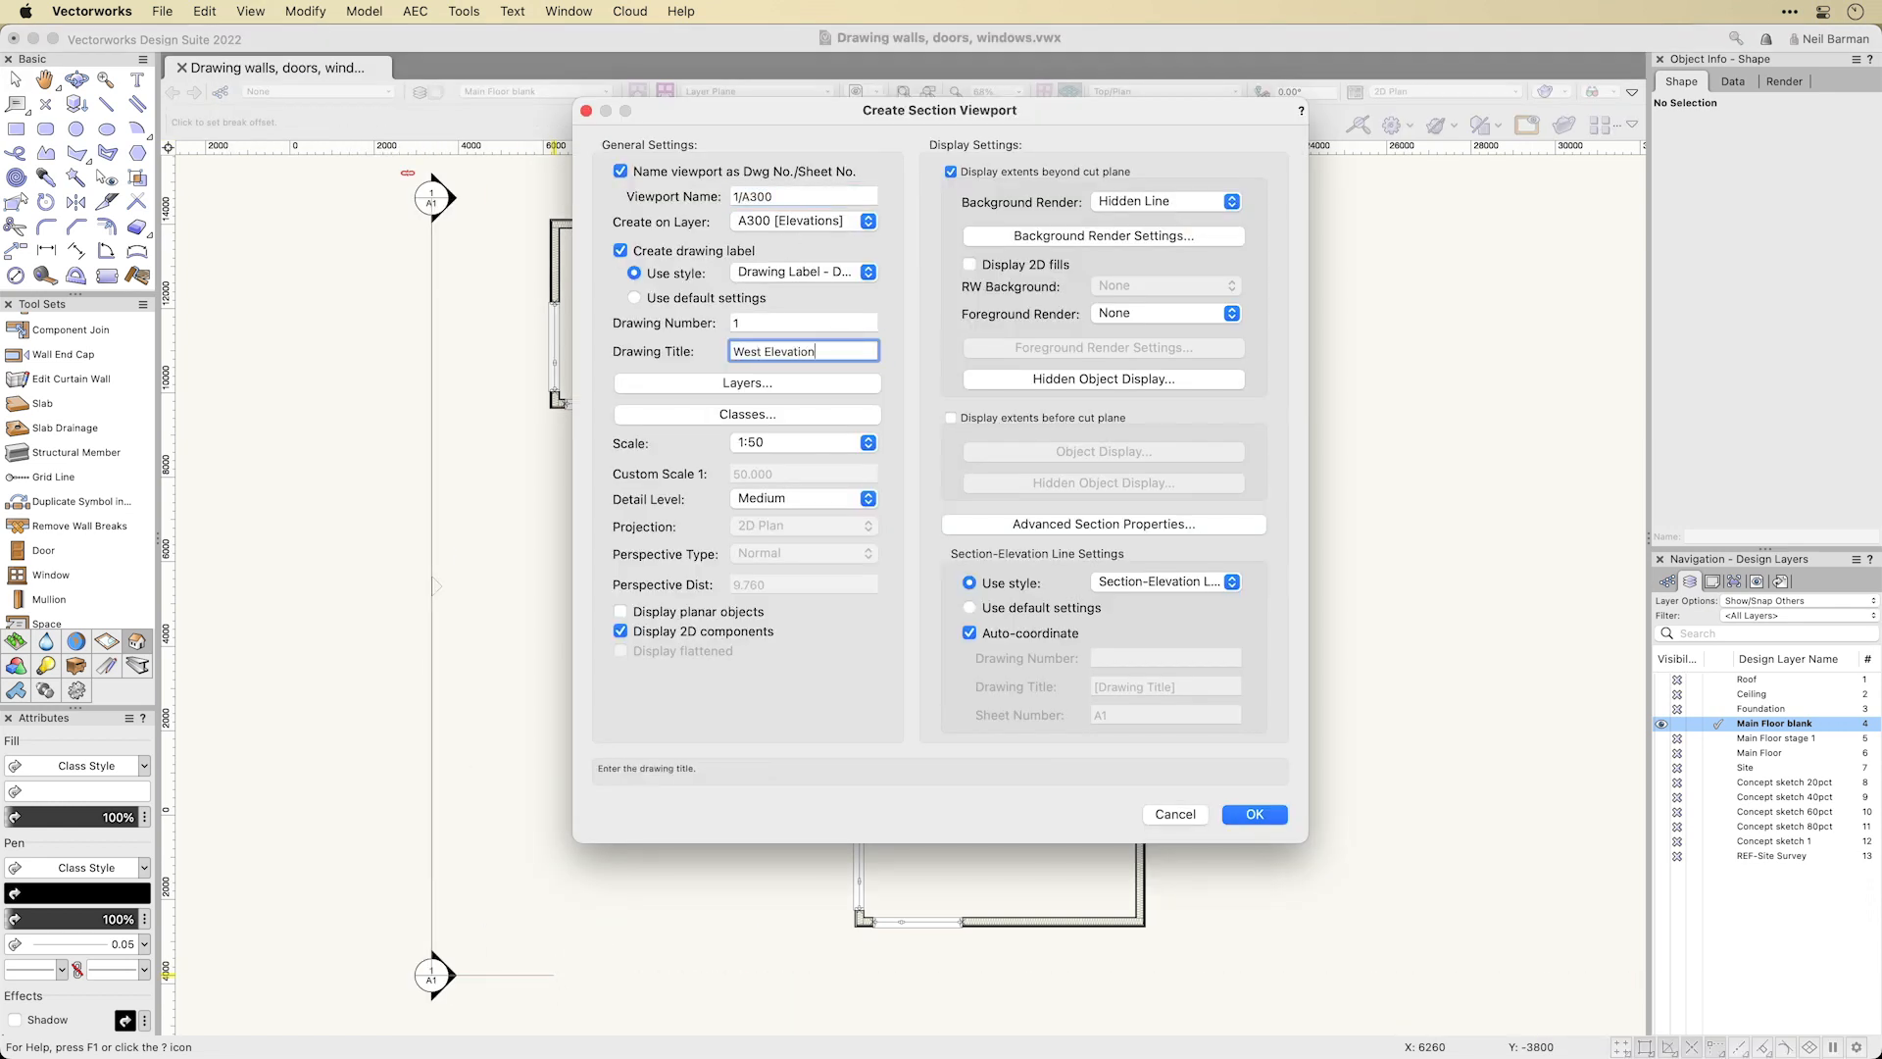
pyautogui.click(1254, 814)
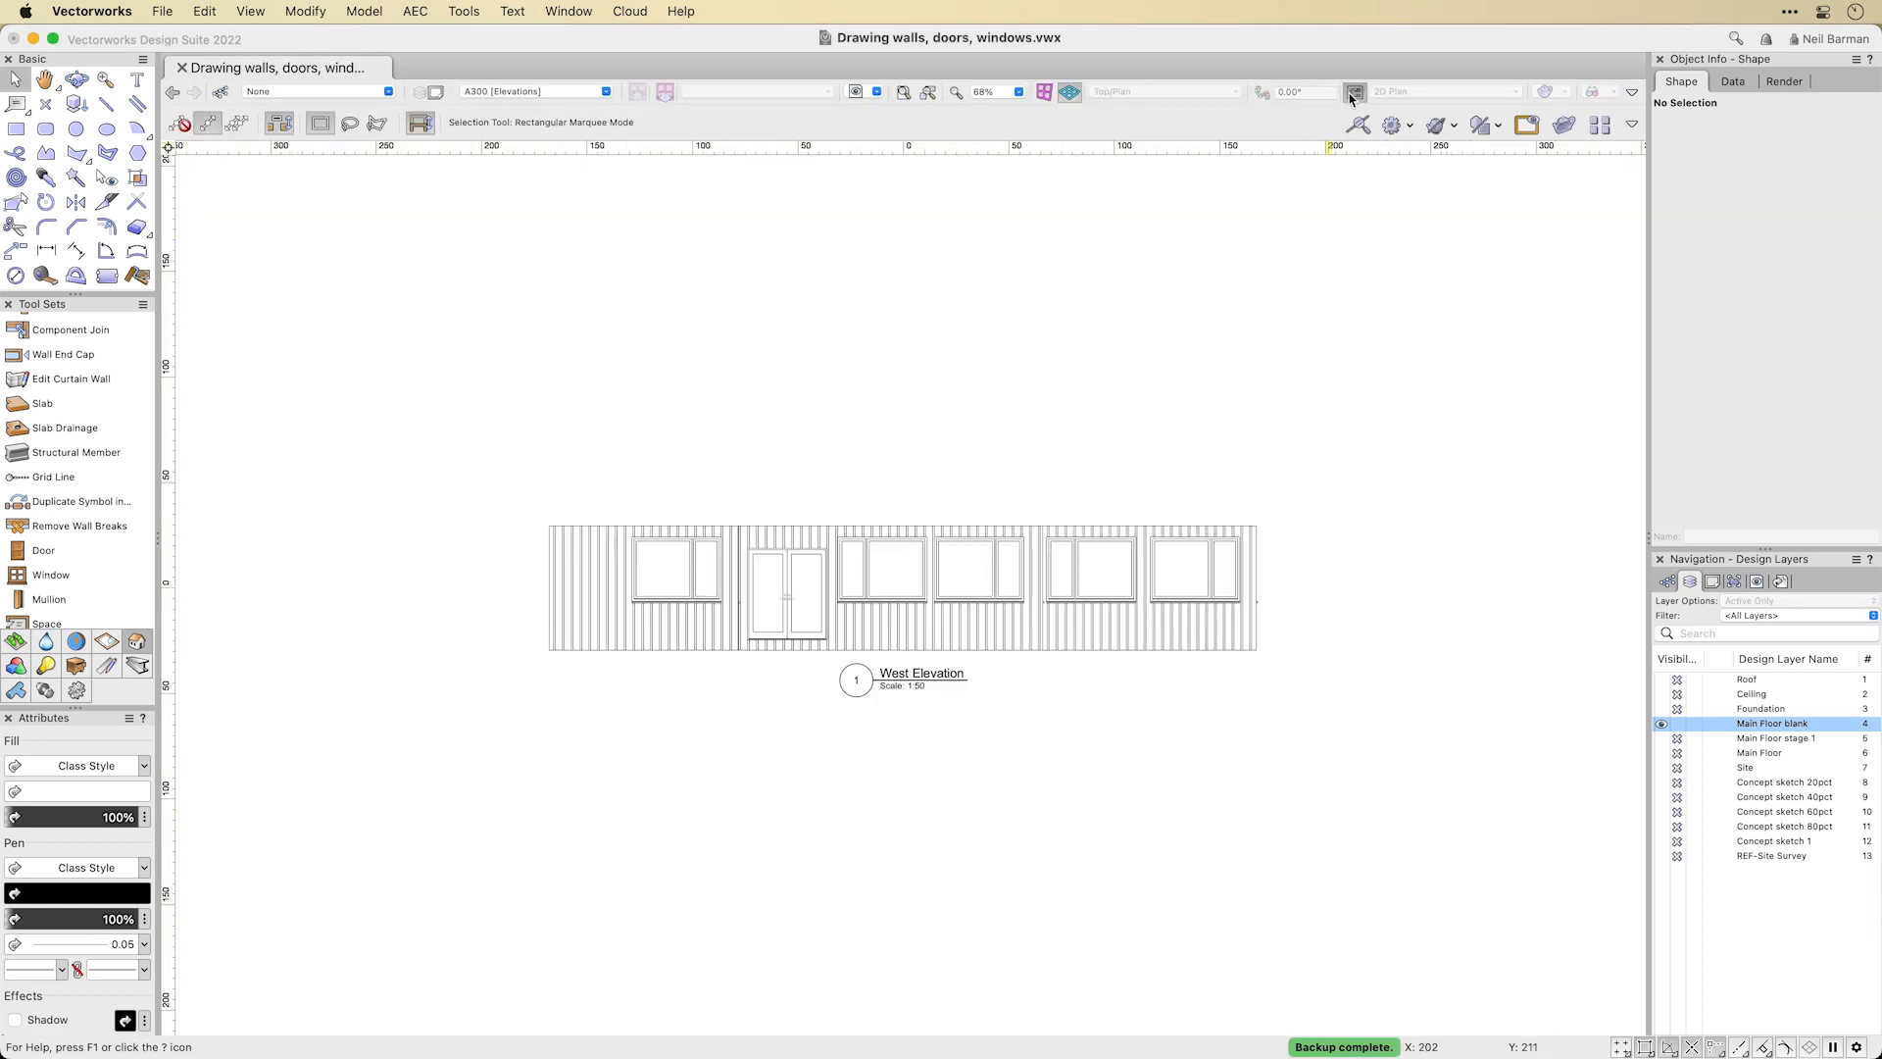
# Split the drawing area into multiple view panes and frame the elevation, left and isometric views.
pyautogui.click(1354, 93)
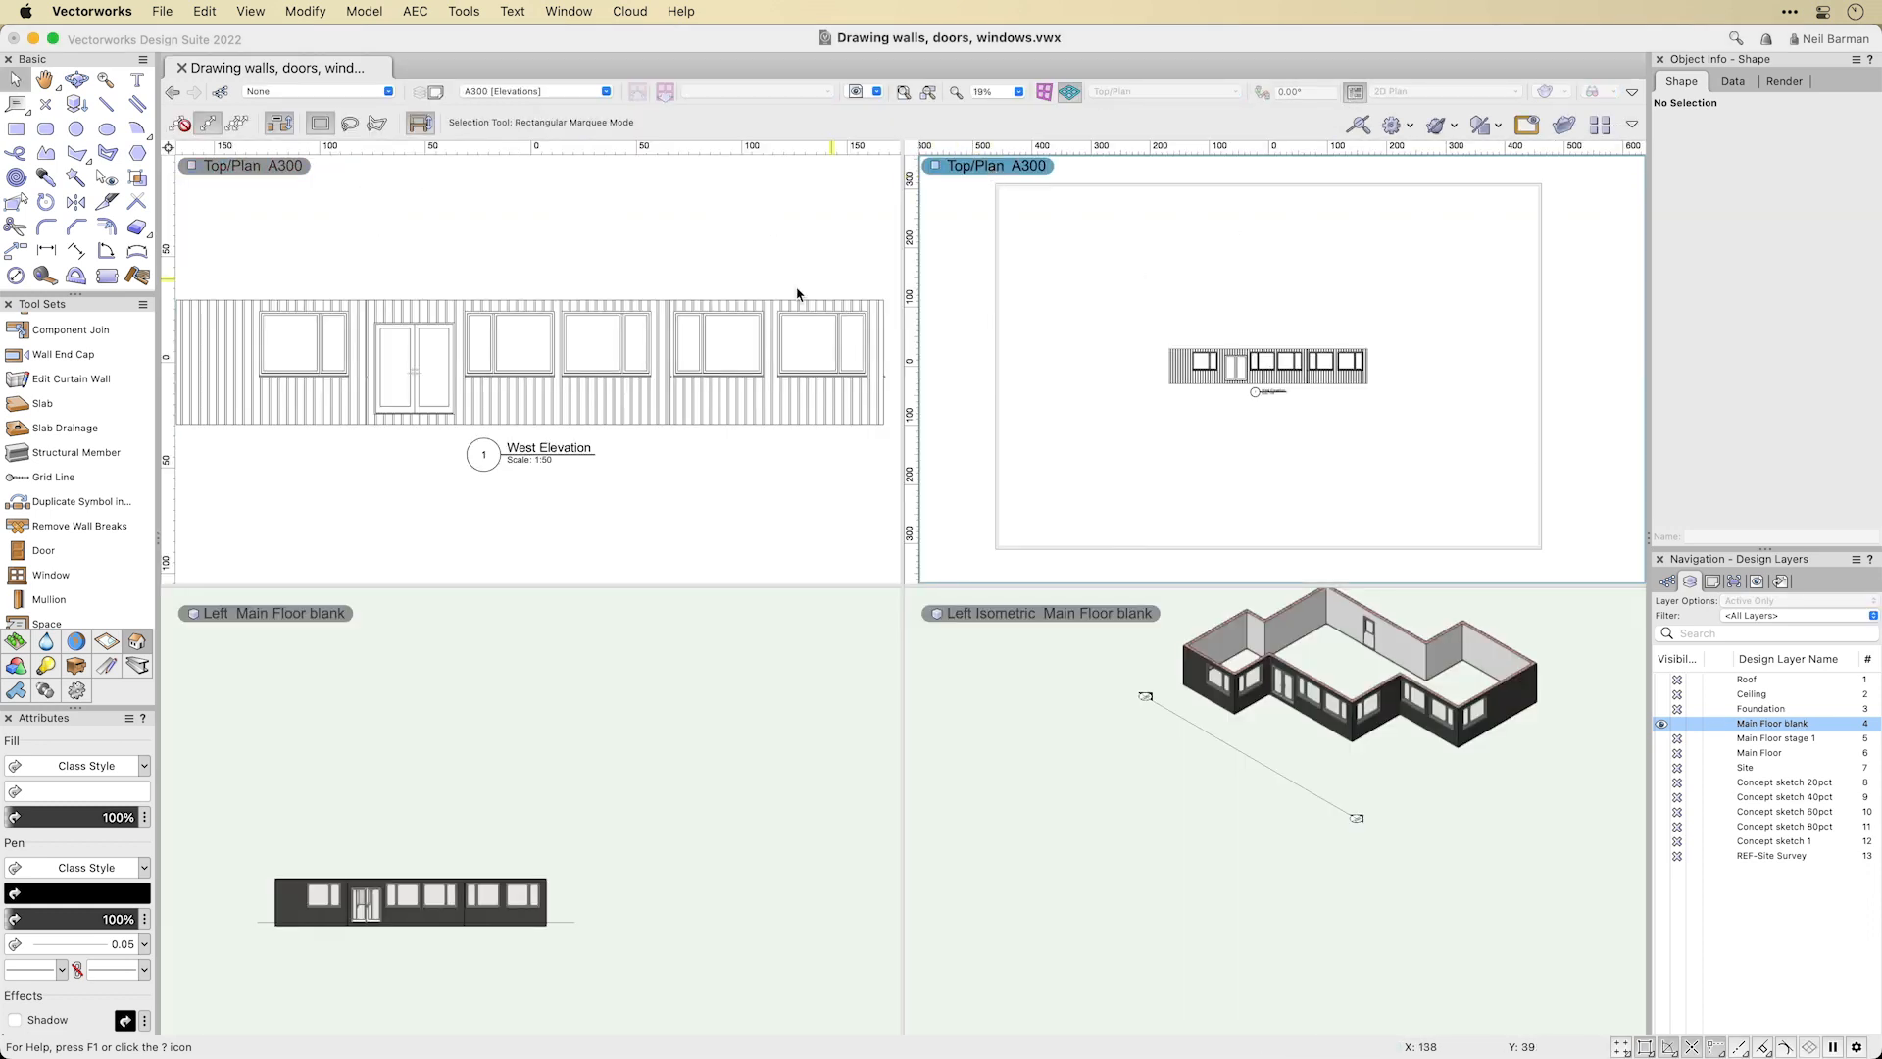
pyautogui.scroll(-2, 798, 290)
pyautogui.moveTo(714, 251); pyautogui.dragTo(568, 242, button='middle')
pyautogui.moveTo(1127, 767); pyautogui.dragTo(1053, 936, button='middle')
pyautogui.moveTo(529, 821); pyautogui.dragTo(606, 788, button='middle')
pyautogui.scroll(4, 607, 789)
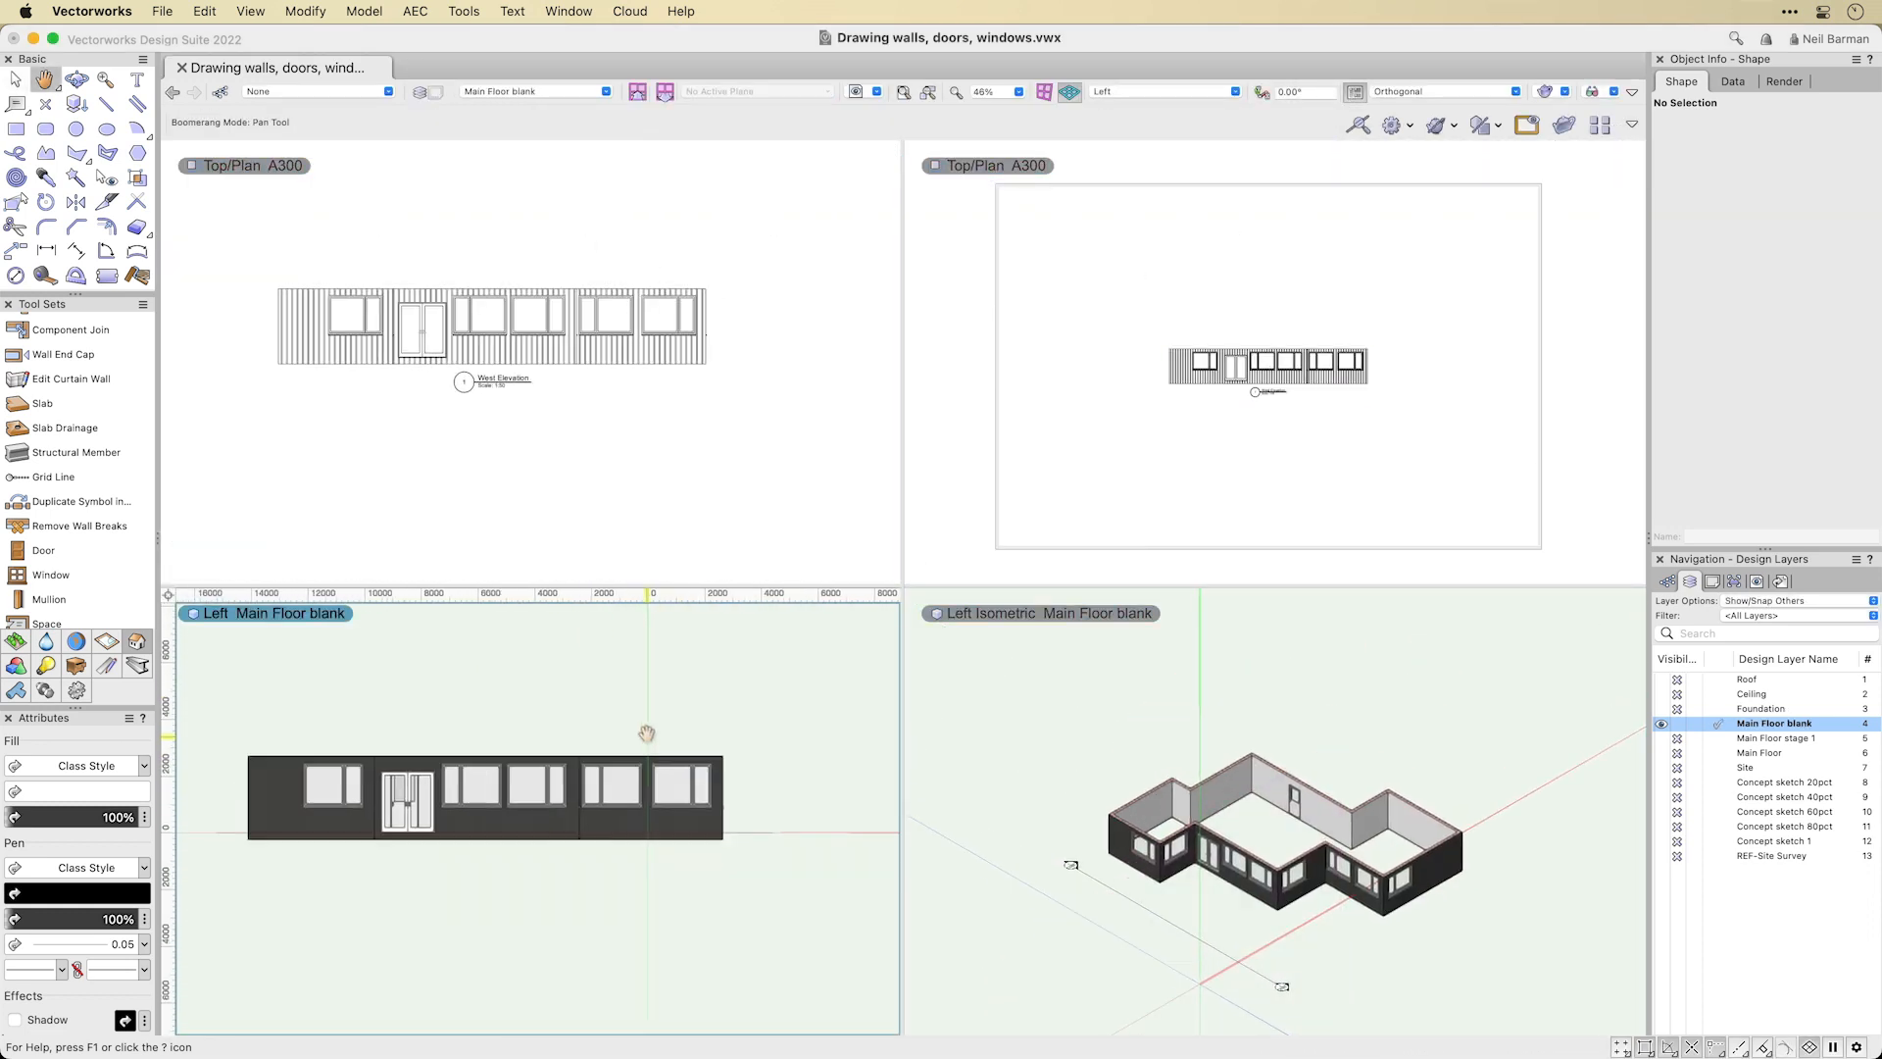
# Show the Main Floor blank layer in the pane displaying the duplicate A300 sheet.
pyautogui.click(1264, 364)
pyautogui.click(1557, 206)
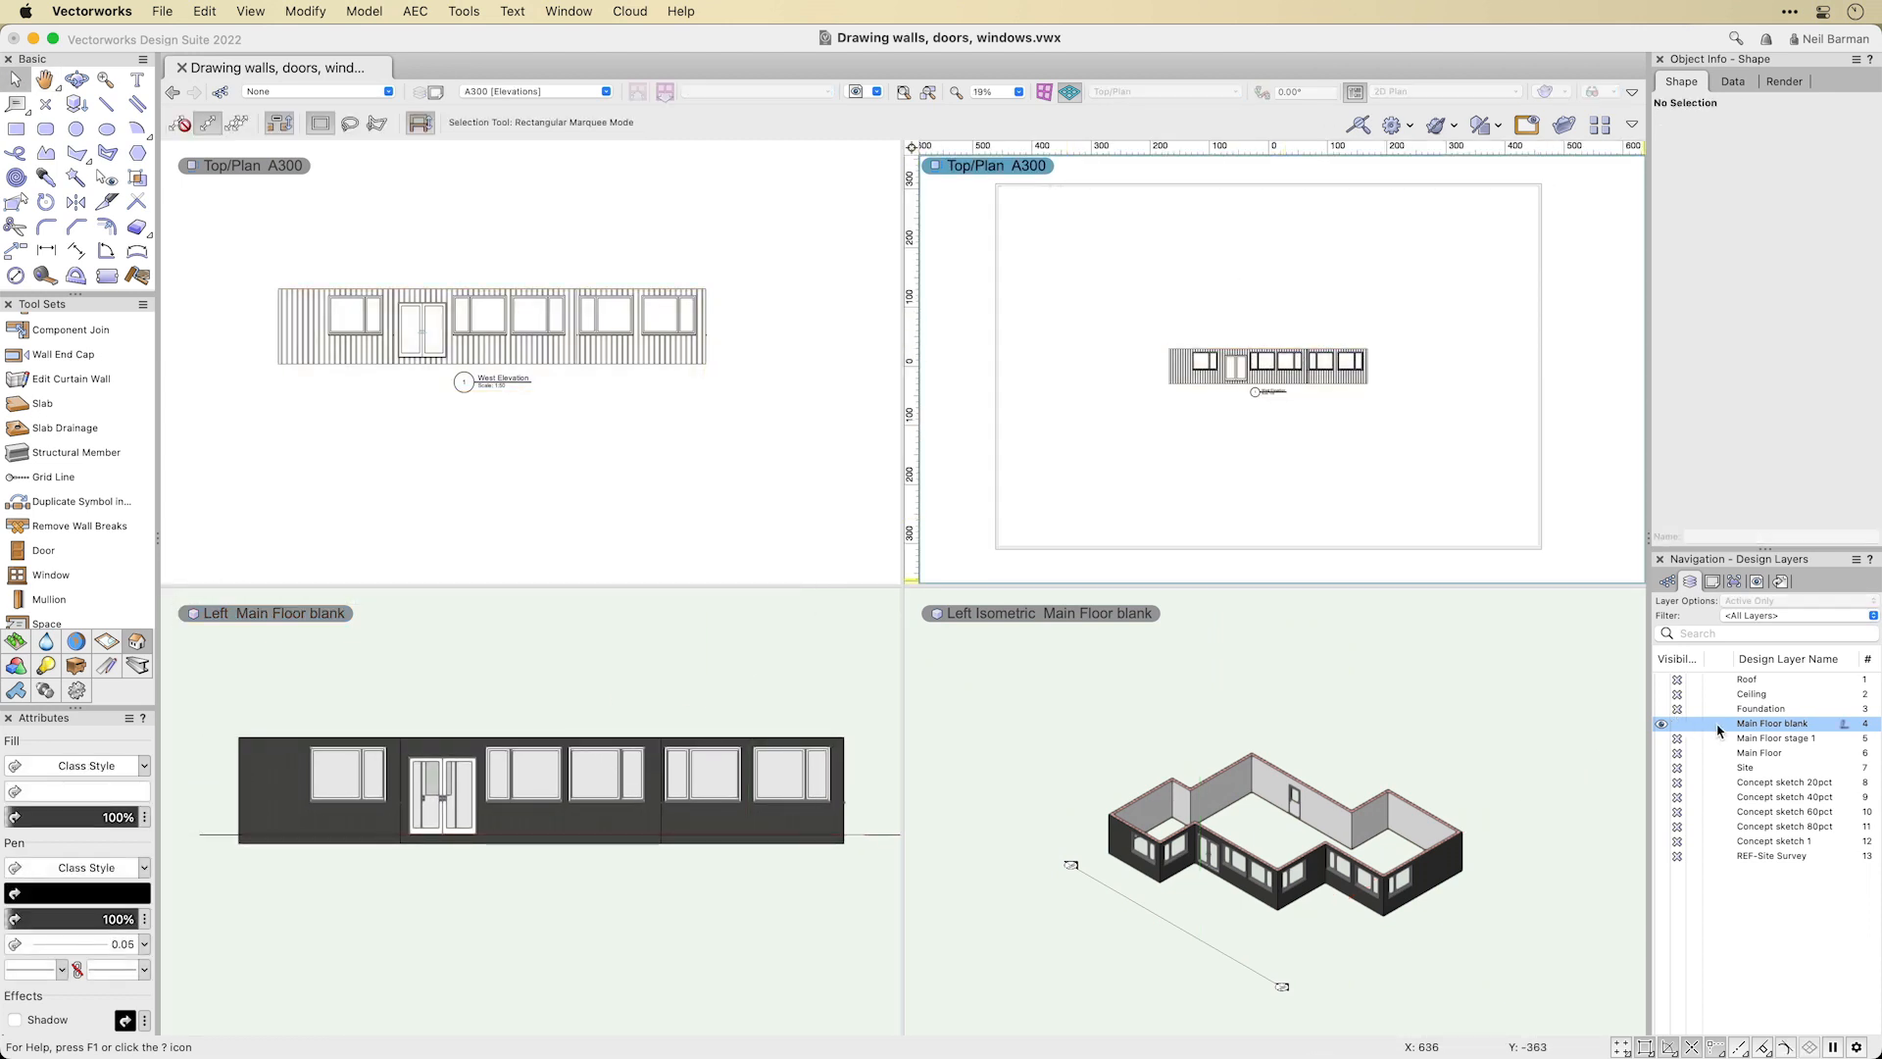
pyautogui.click(1716, 725)
# Move the window in the plan's outermost left wall upward to near the upper corner.
pyautogui.moveTo(1361, 425); pyautogui.dragTo(1179, 527, button='middle')
pyautogui.scroll(5, 1177, 336)
pyautogui.moveTo(1171, 284); pyautogui.dragTo(1229, 373, button='middle')
pyautogui.moveTo(1160, 354); pyautogui.dragTo(1160, 258)
# Update the West Elevation section viewport to match the moved window, and deselect it.
pyautogui.rightClick(644, 331)
pyautogui.rightClick(619, 368)
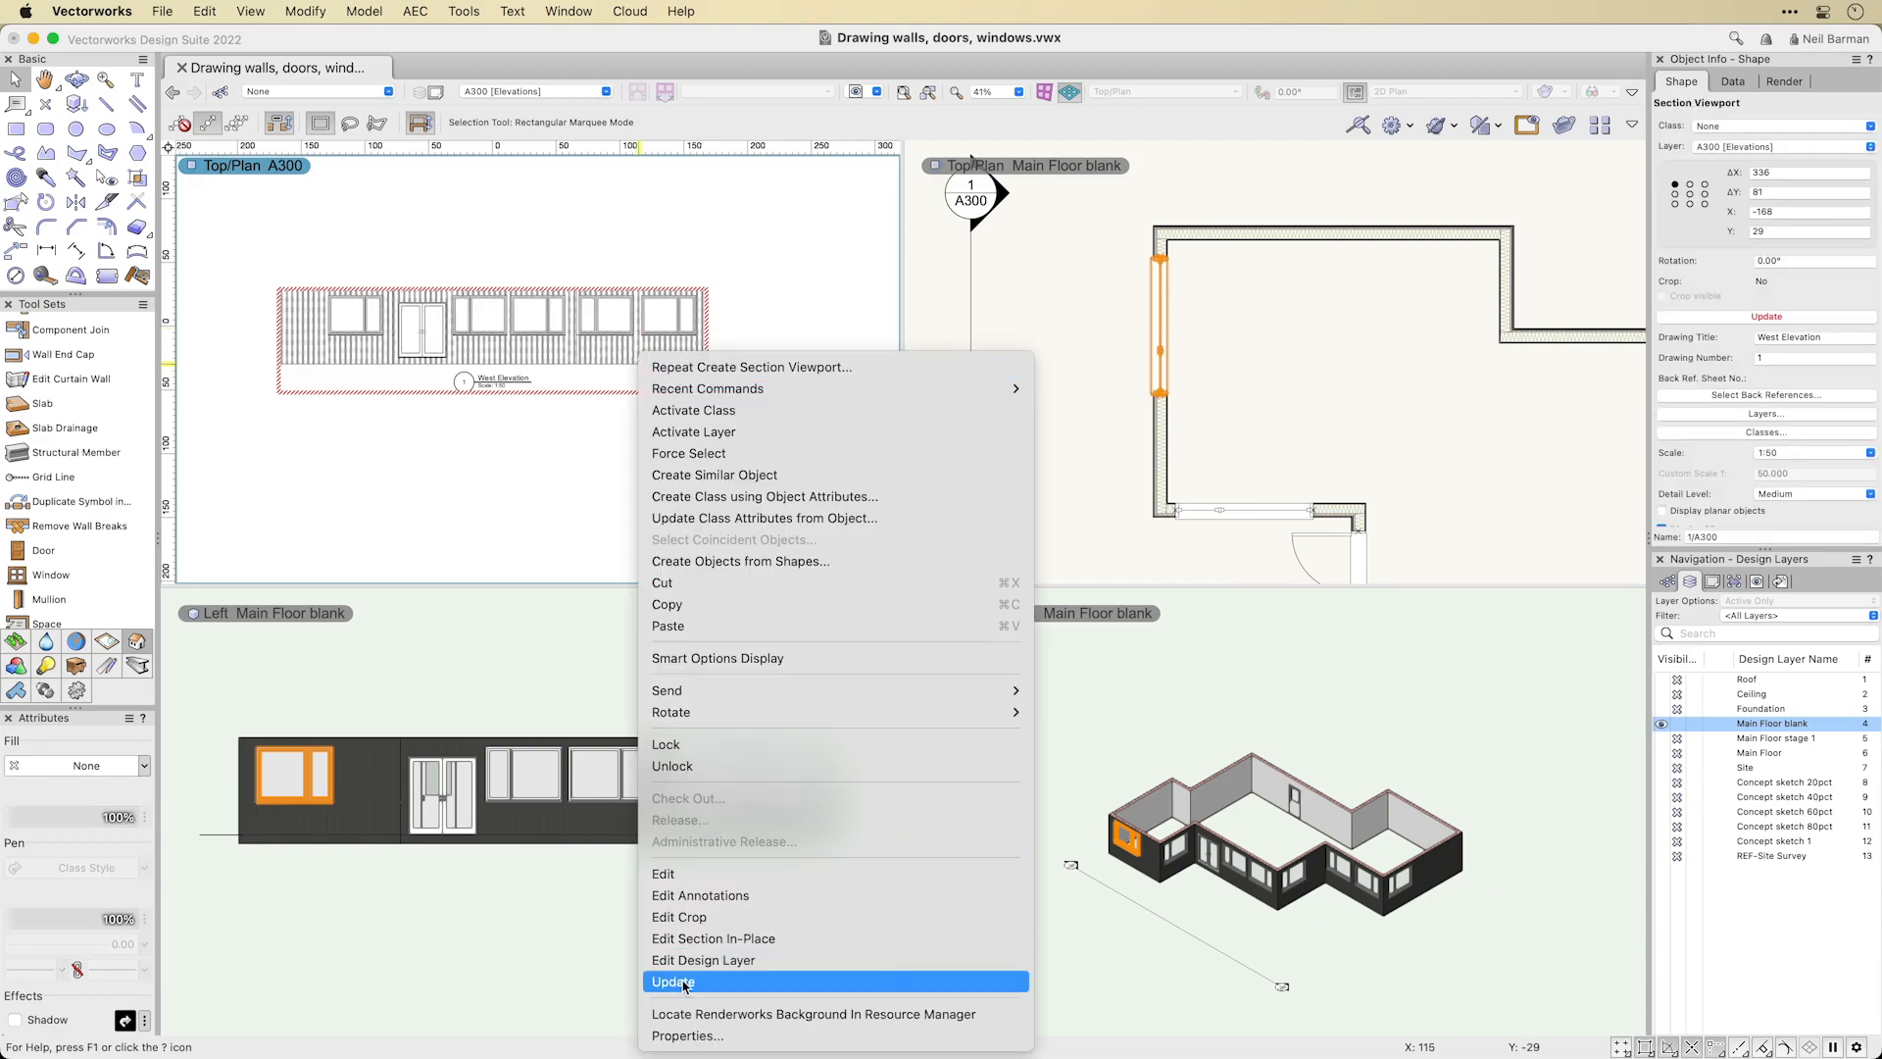
pyautogui.click(686, 983)
pyautogui.click(632, 523)
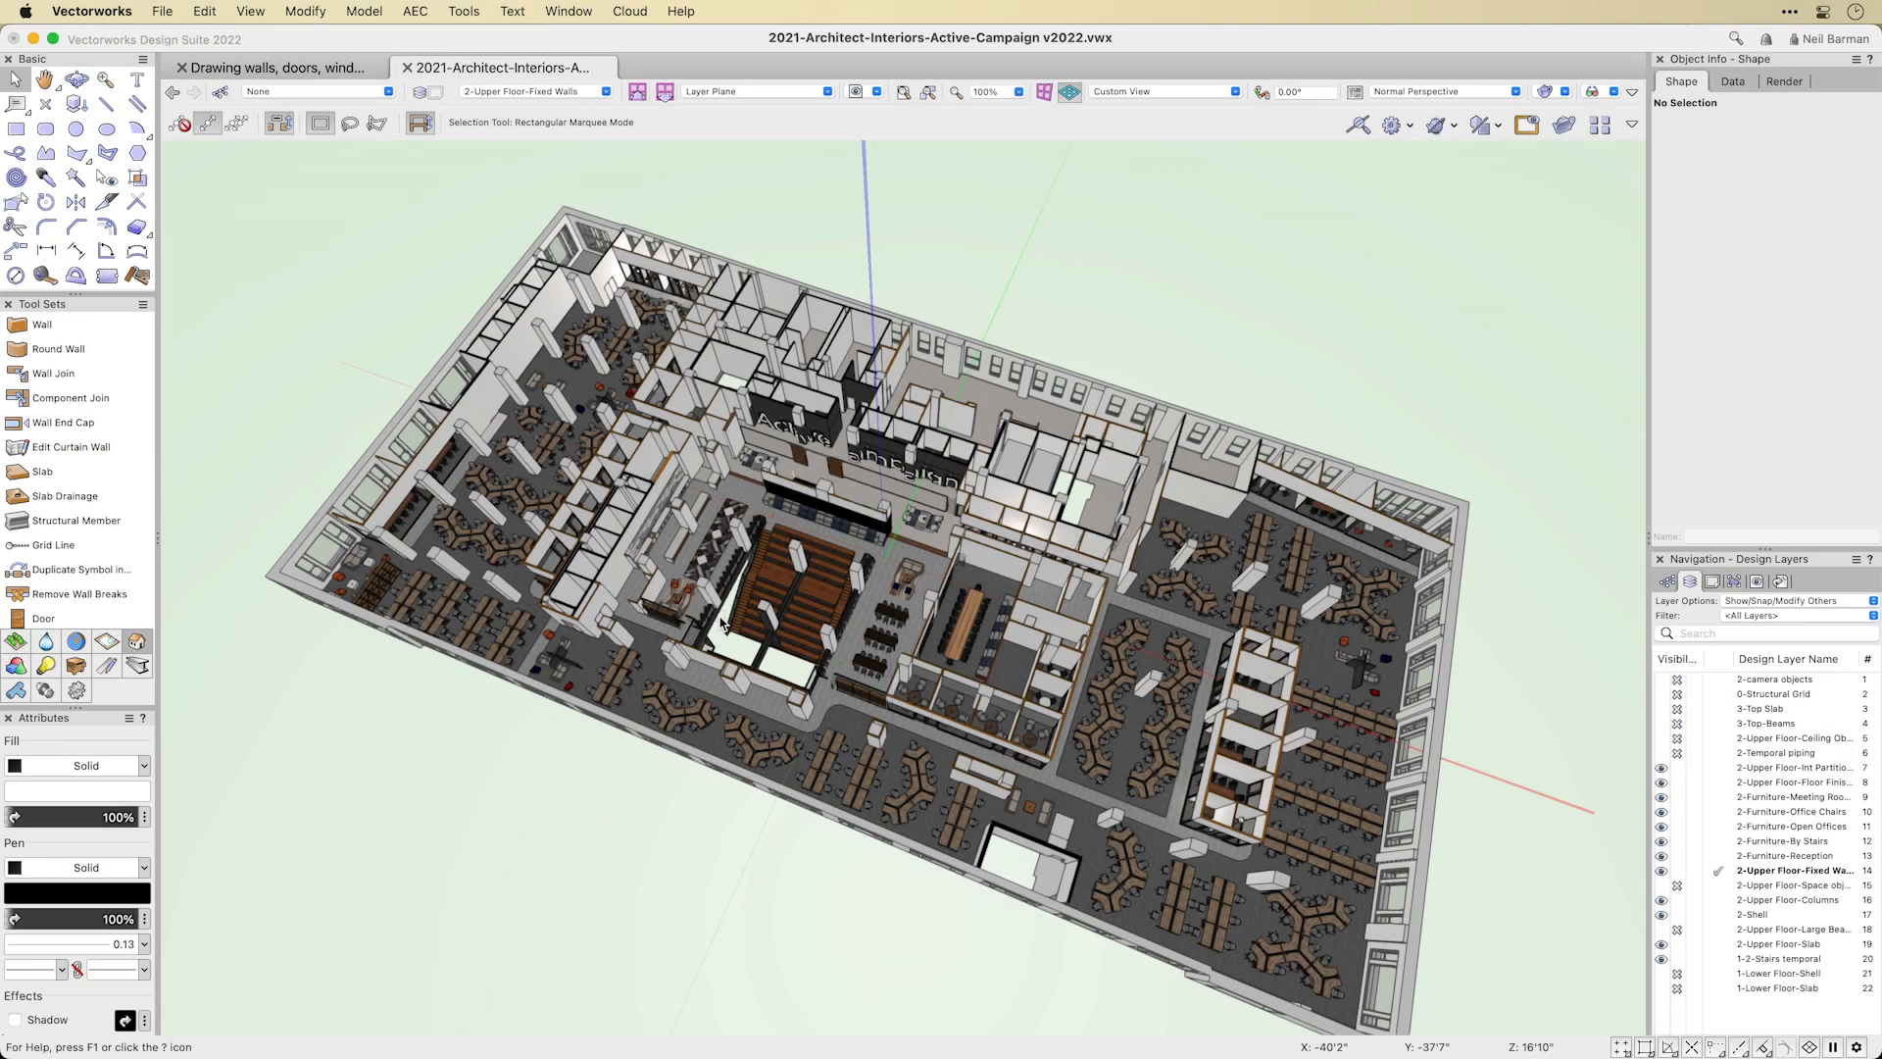
pyautogui.scroll(5, 729, 617)
pyautogui.scroll(5, 715, 619)
pyautogui.press('x')
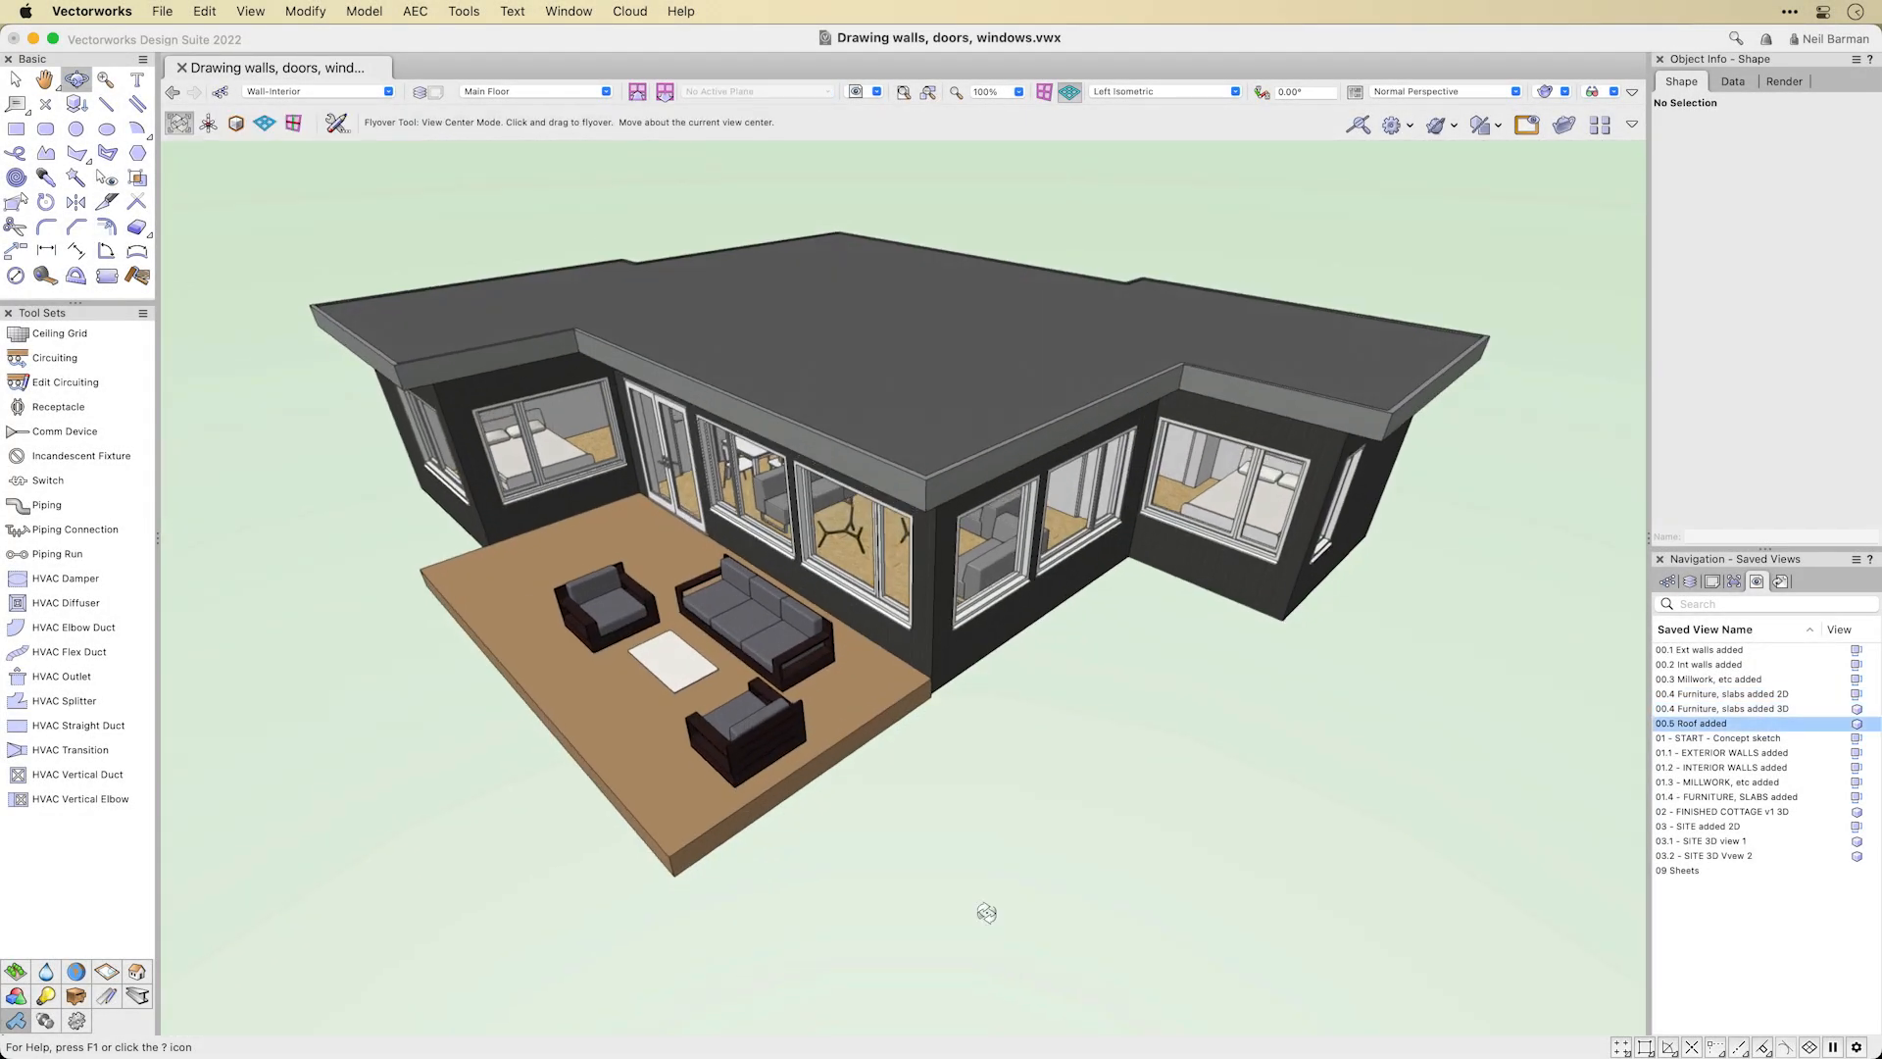
pyautogui.moveTo(987, 913); pyautogui.dragTo(986, 912)
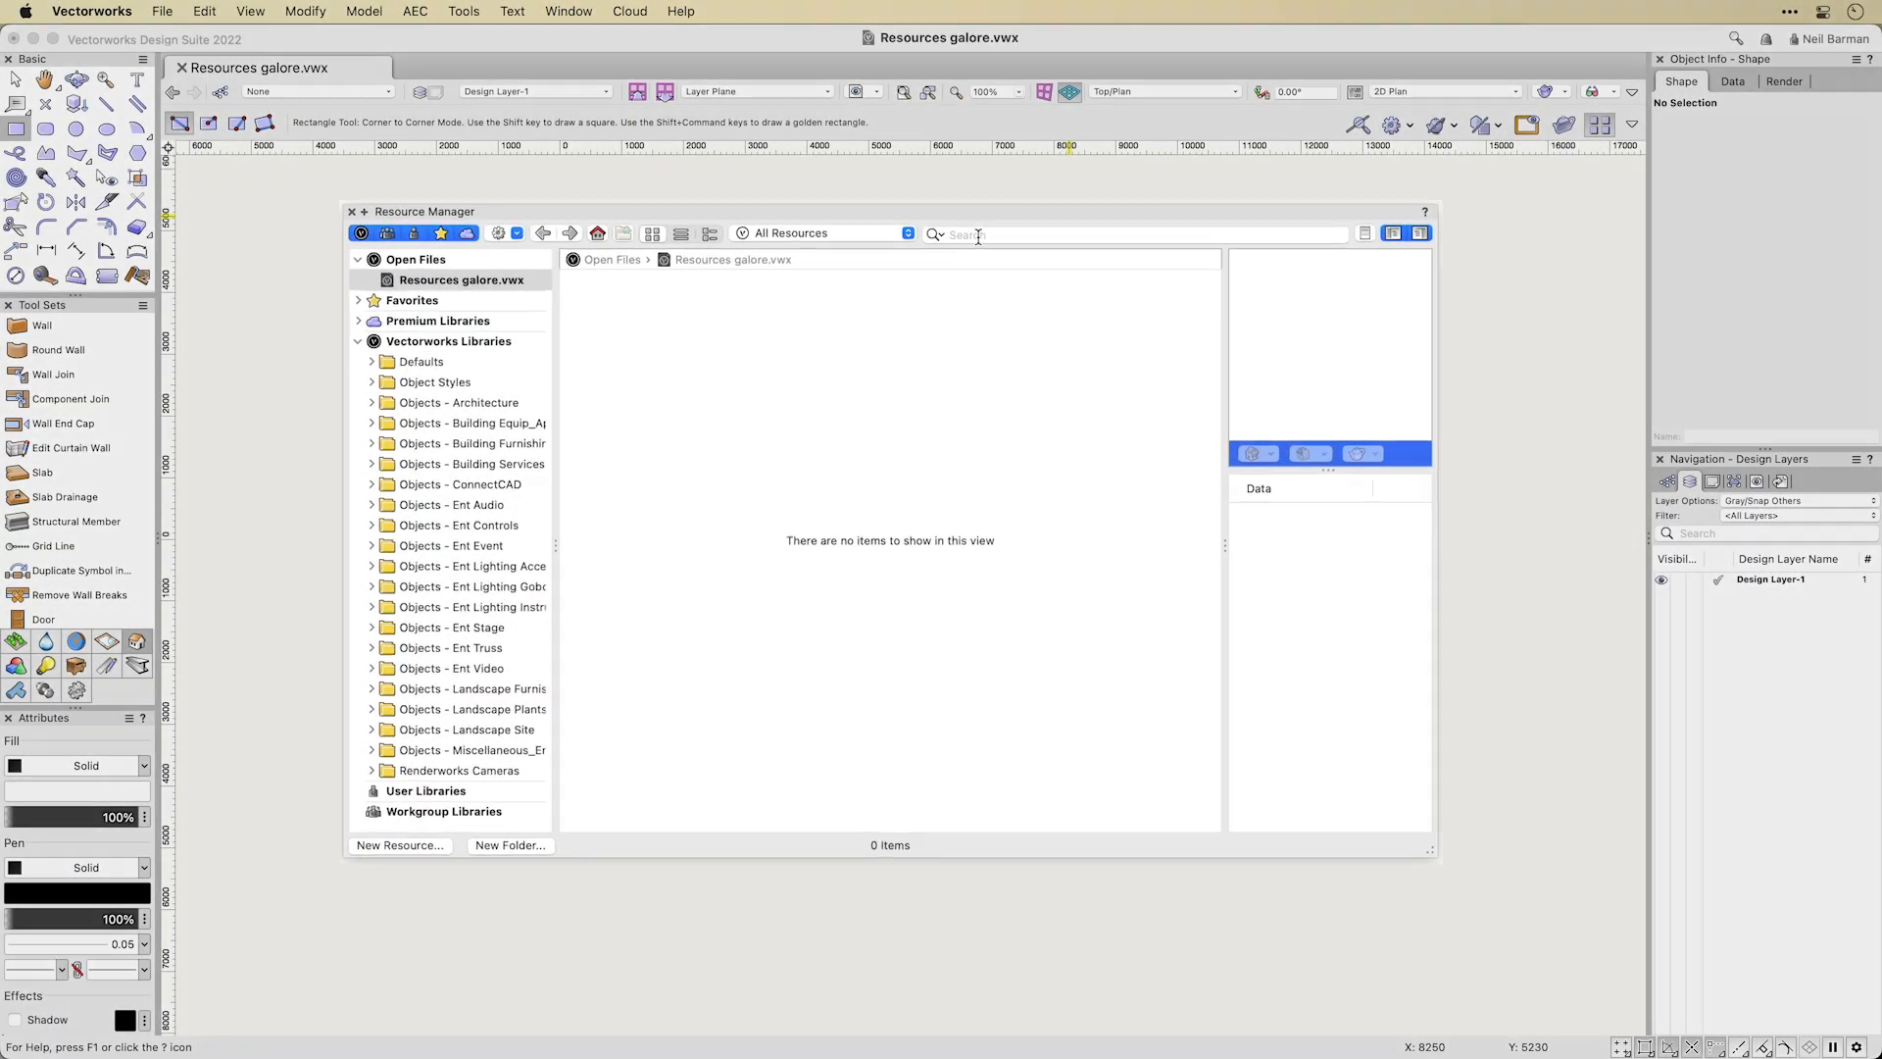
# Search all libraries in the Resource Manager for "concrete".
pyautogui.click(978, 235)
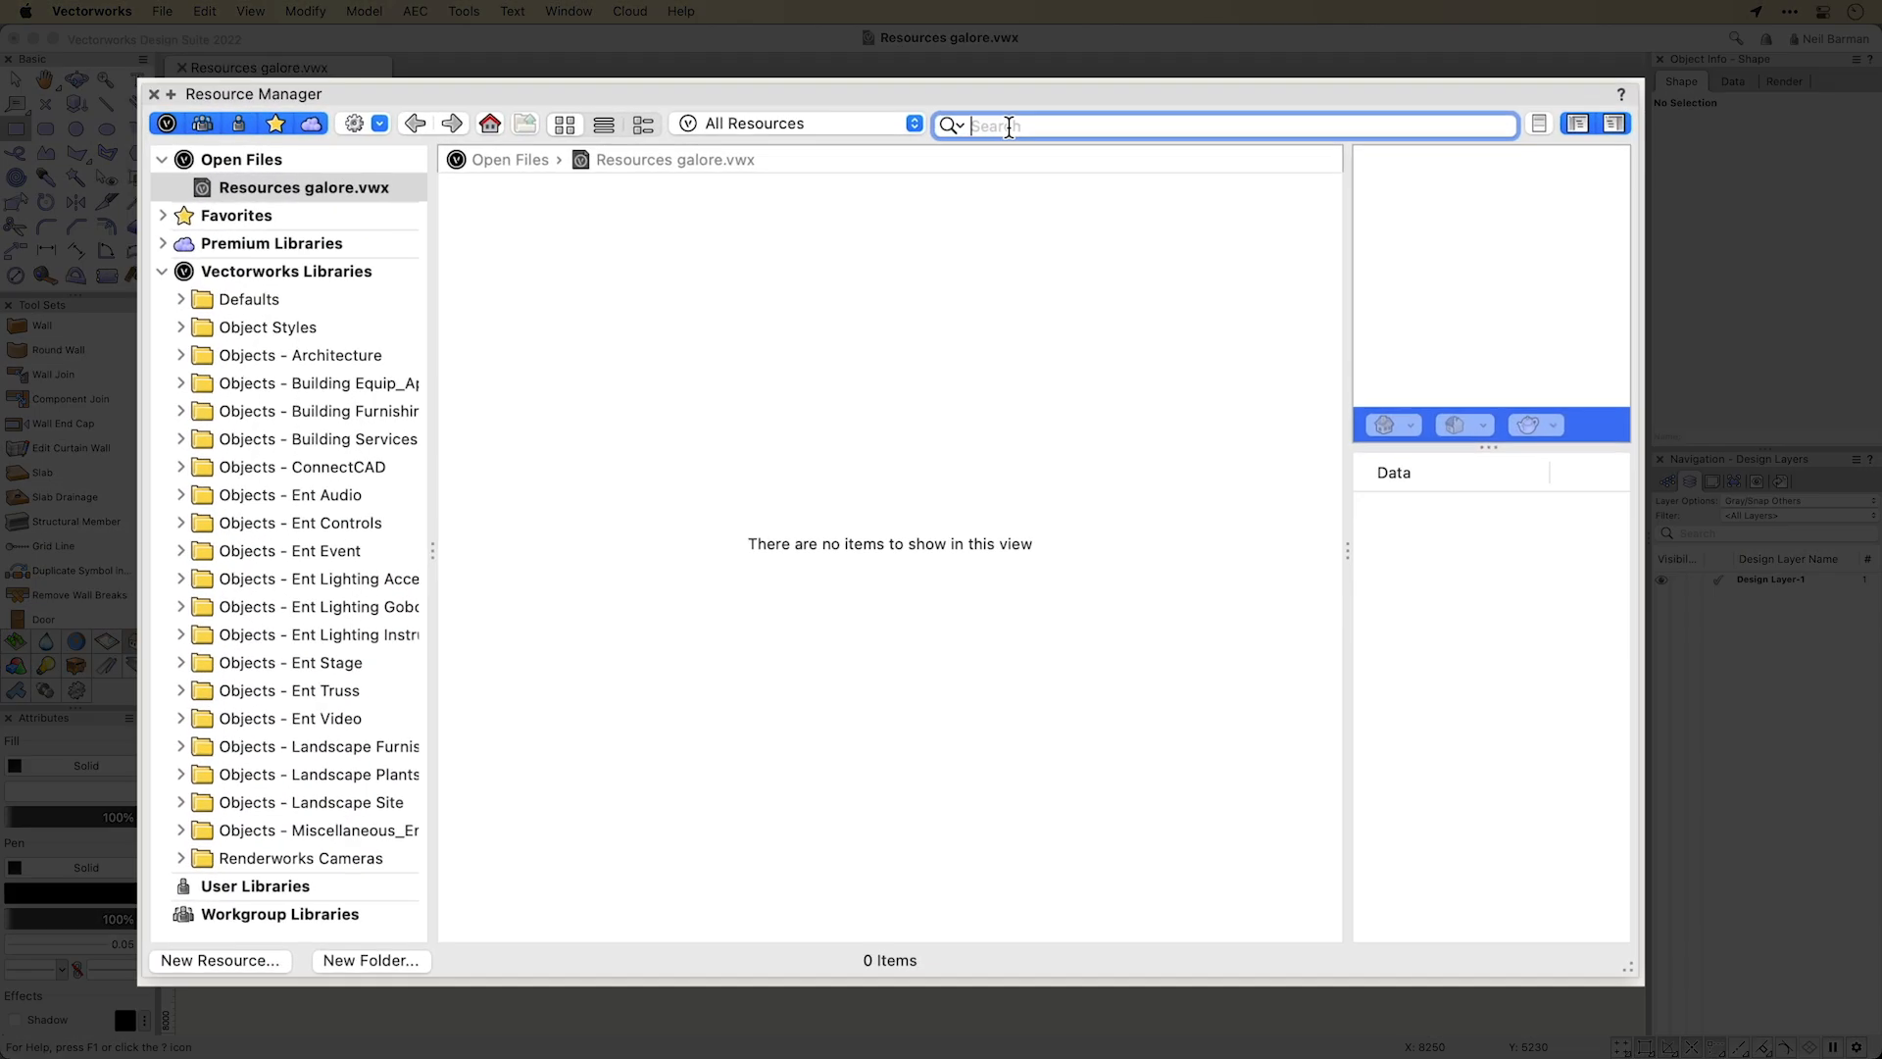
pyautogui.write('concrete')
pyautogui.press('Return')
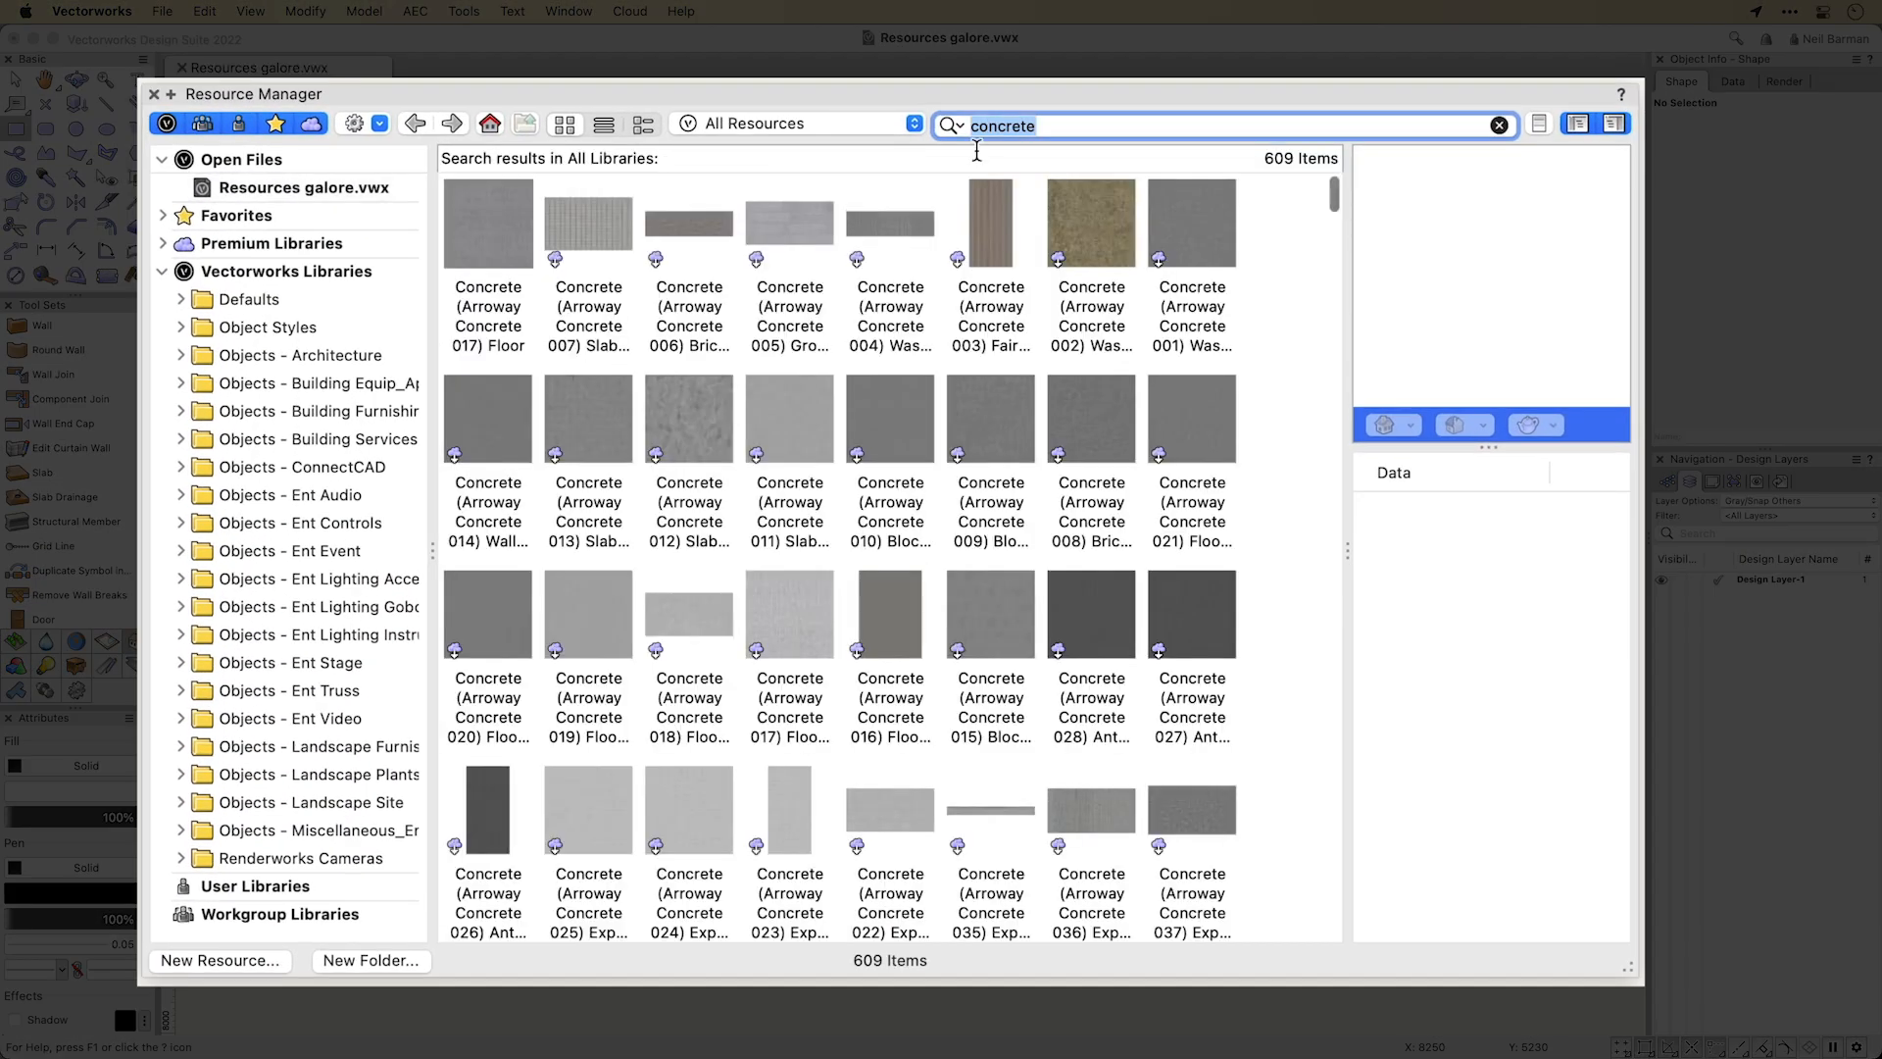
# Filter the concrete resources successively by Hatches, Materials, Renderworks Textures and Symbols/Plug-In Objects.
pyautogui.click(813, 124)
pyautogui.click(838, 184)
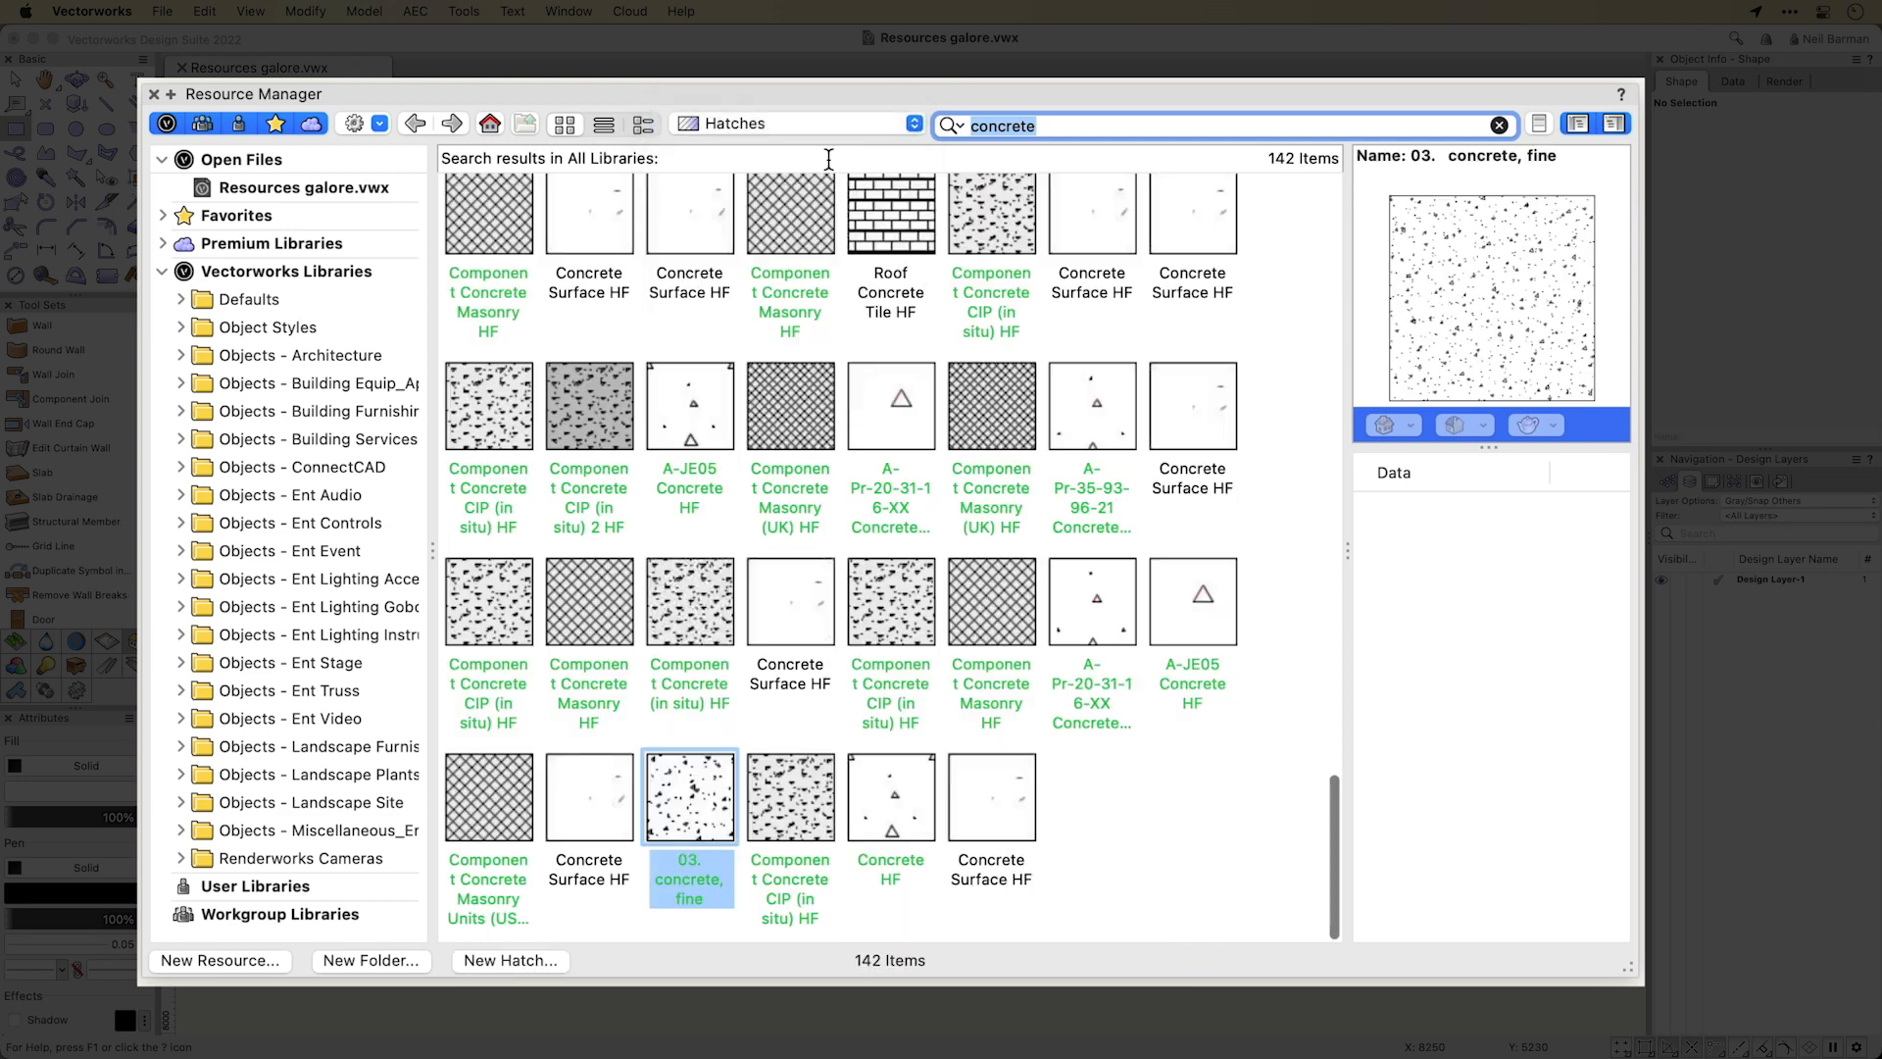
pyautogui.click(826, 122)
pyautogui.click(823, 212)
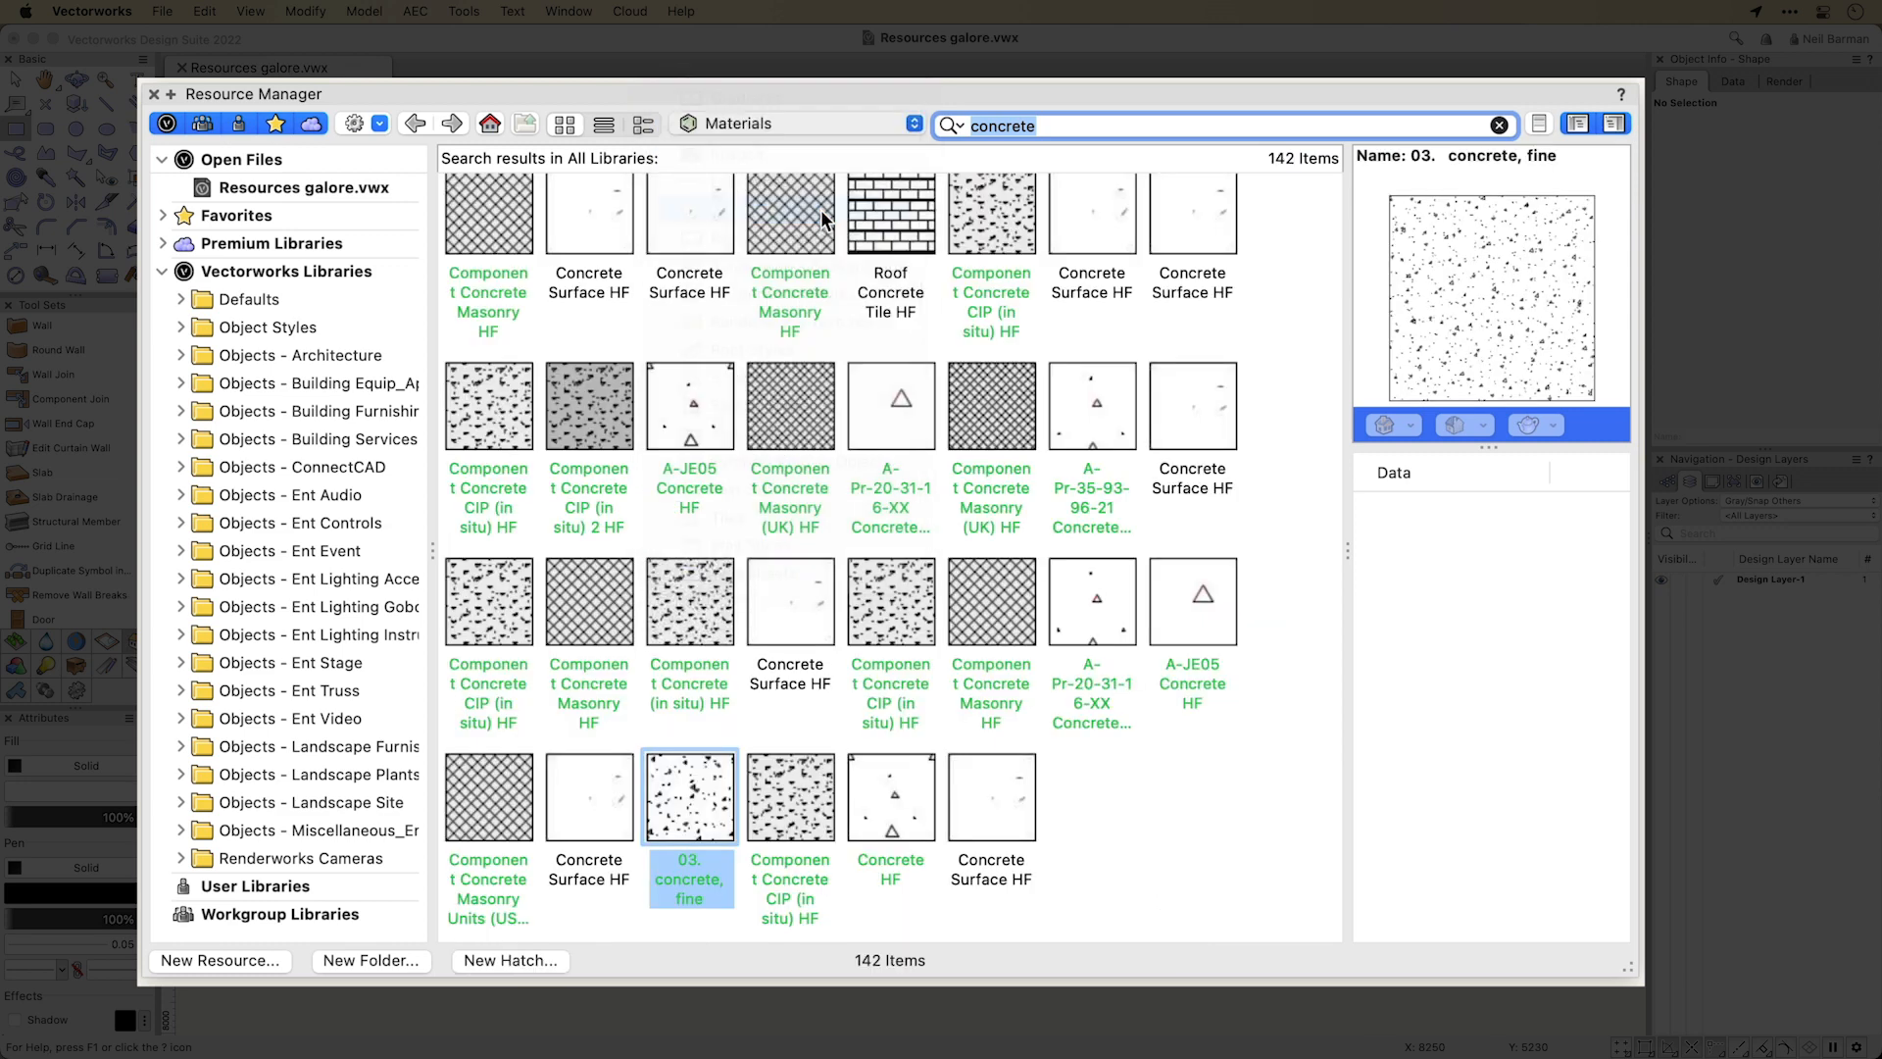
pyautogui.click(843, 124)
pyautogui.click(838, 237)
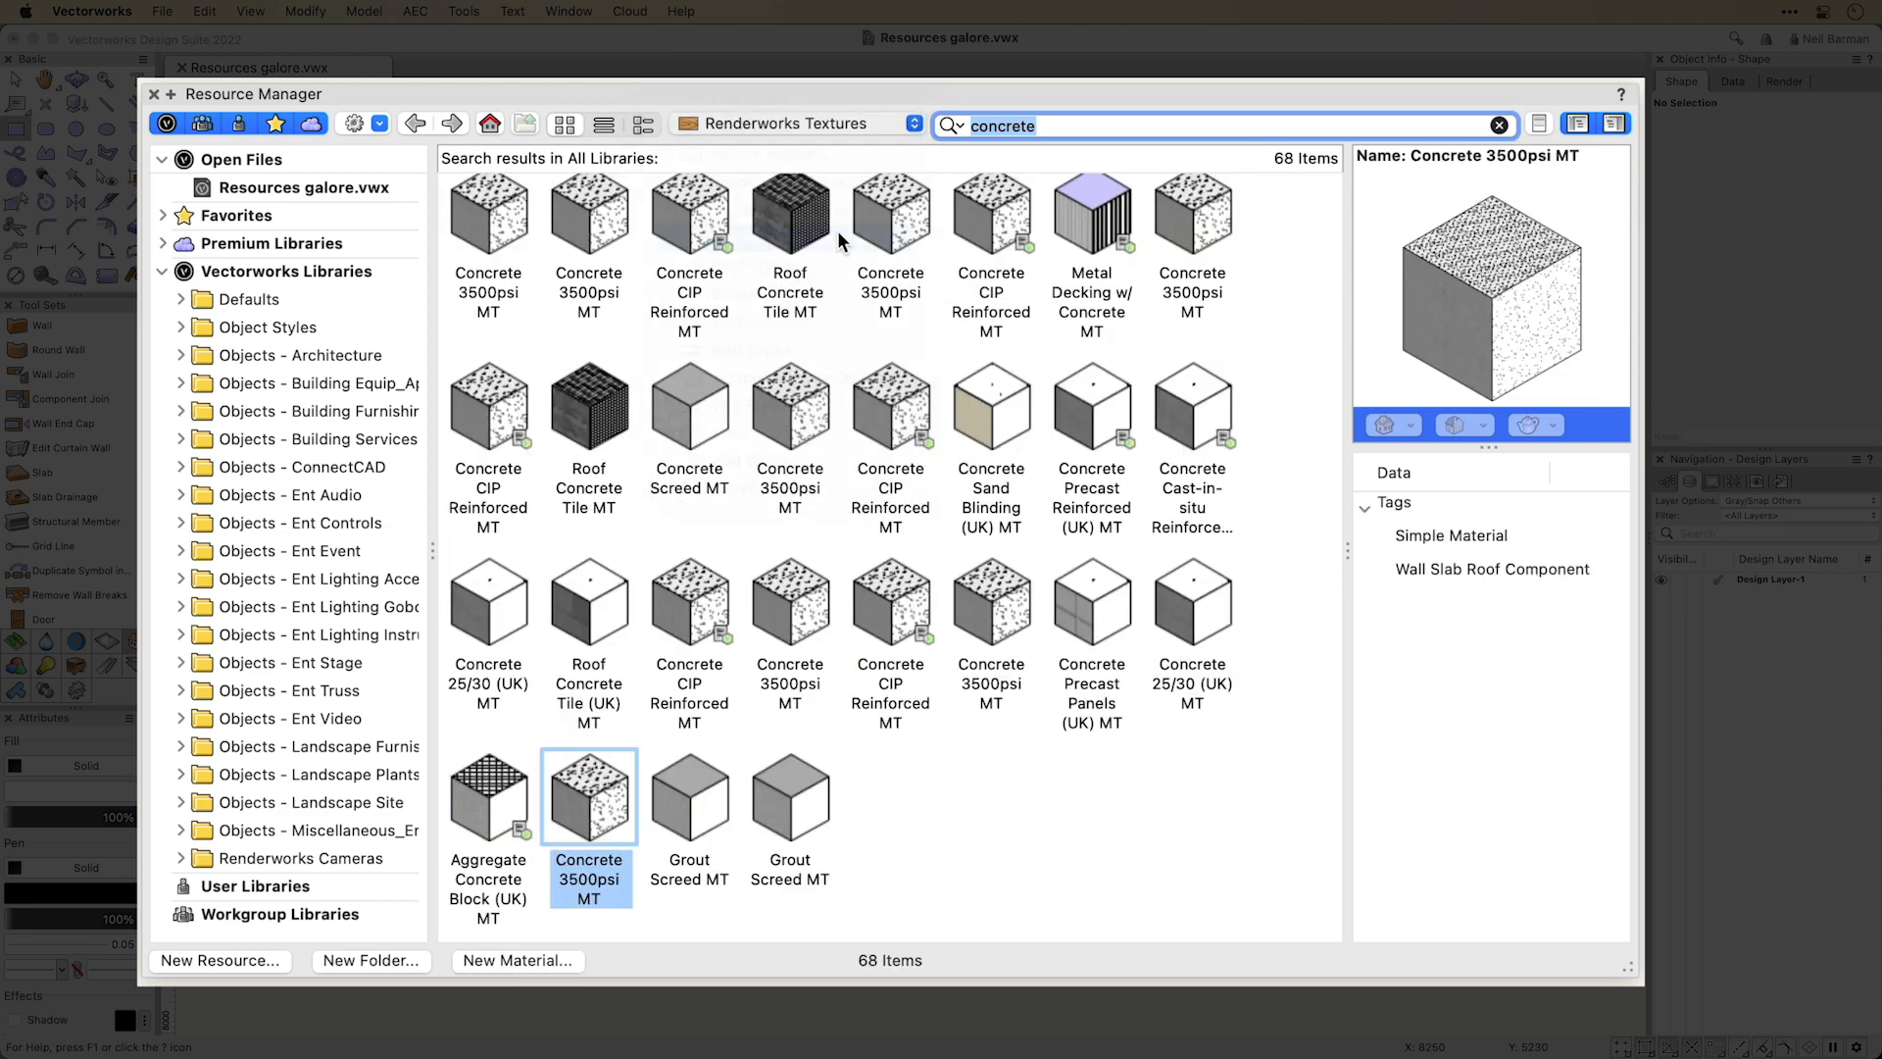
pyautogui.click(841, 125)
pyautogui.click(839, 265)
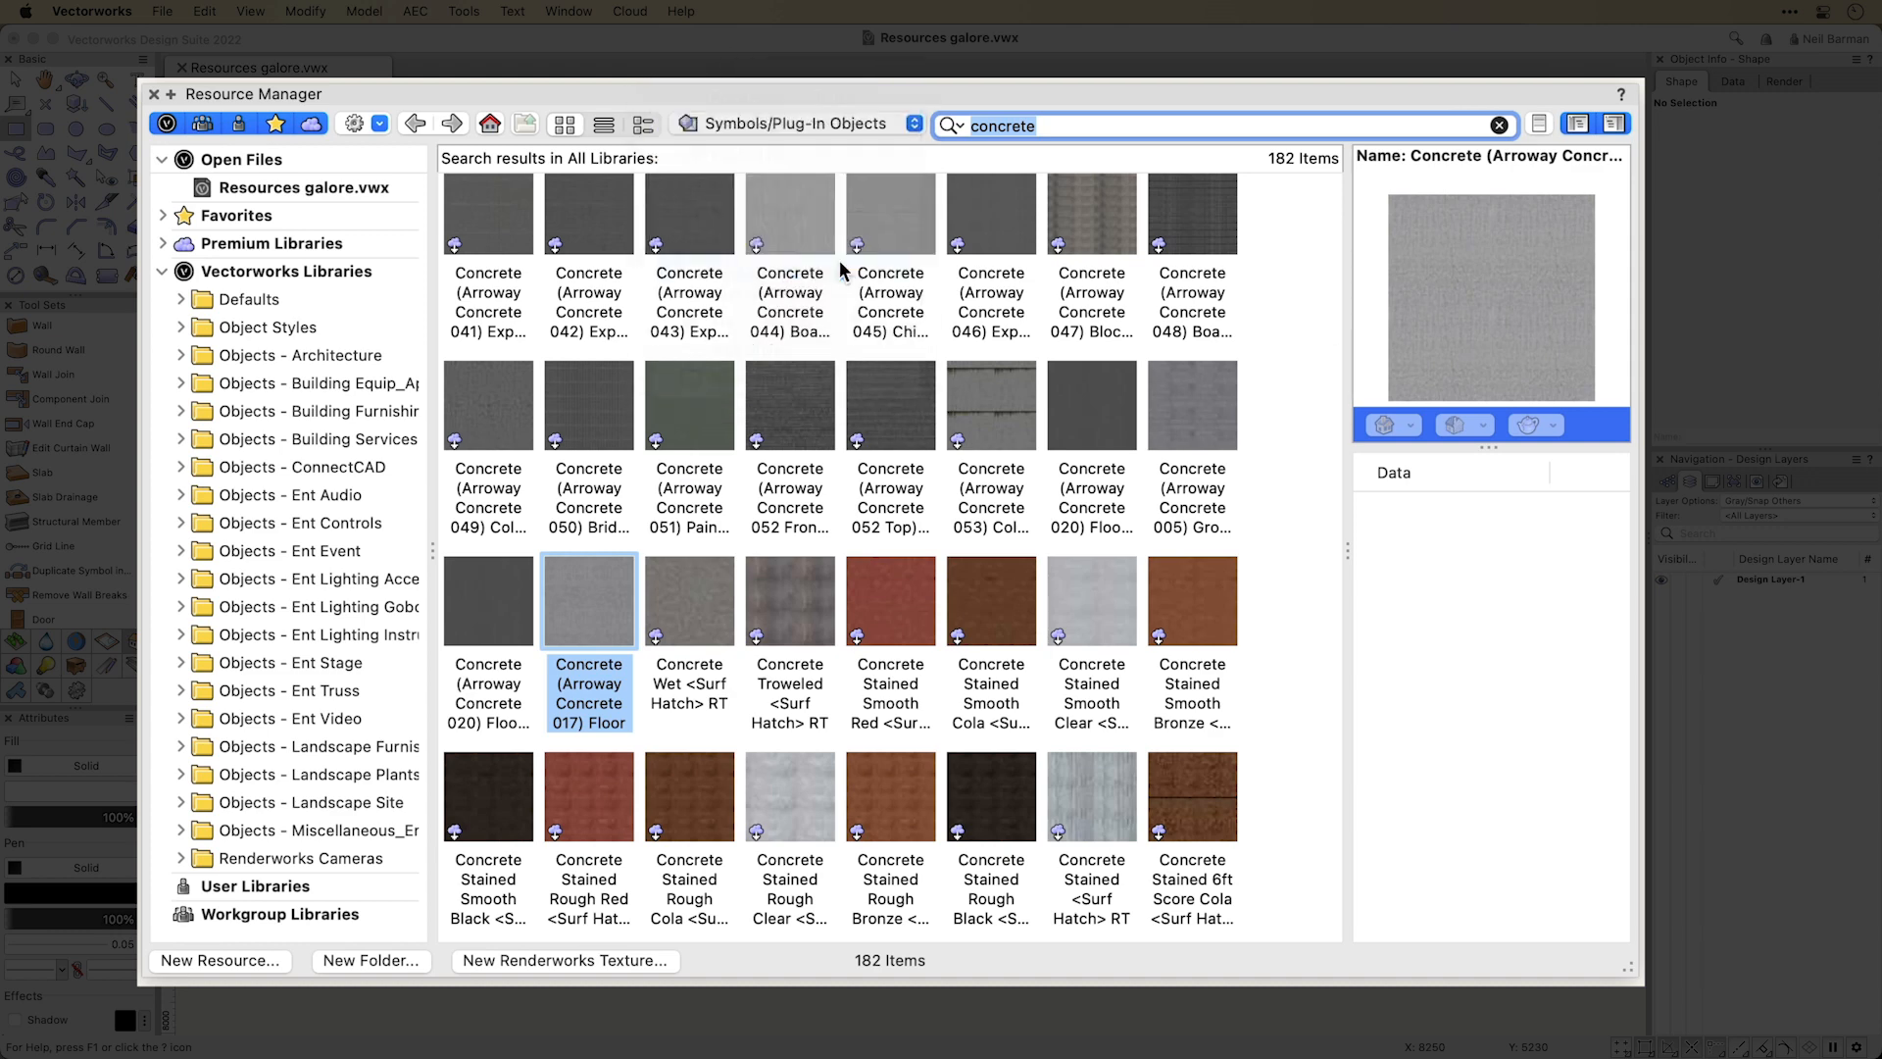
# Search the symbols and plug-in objects in all libraries successively for "vehicle", "sofa" and "appliance".
pyautogui.write('vehicle')
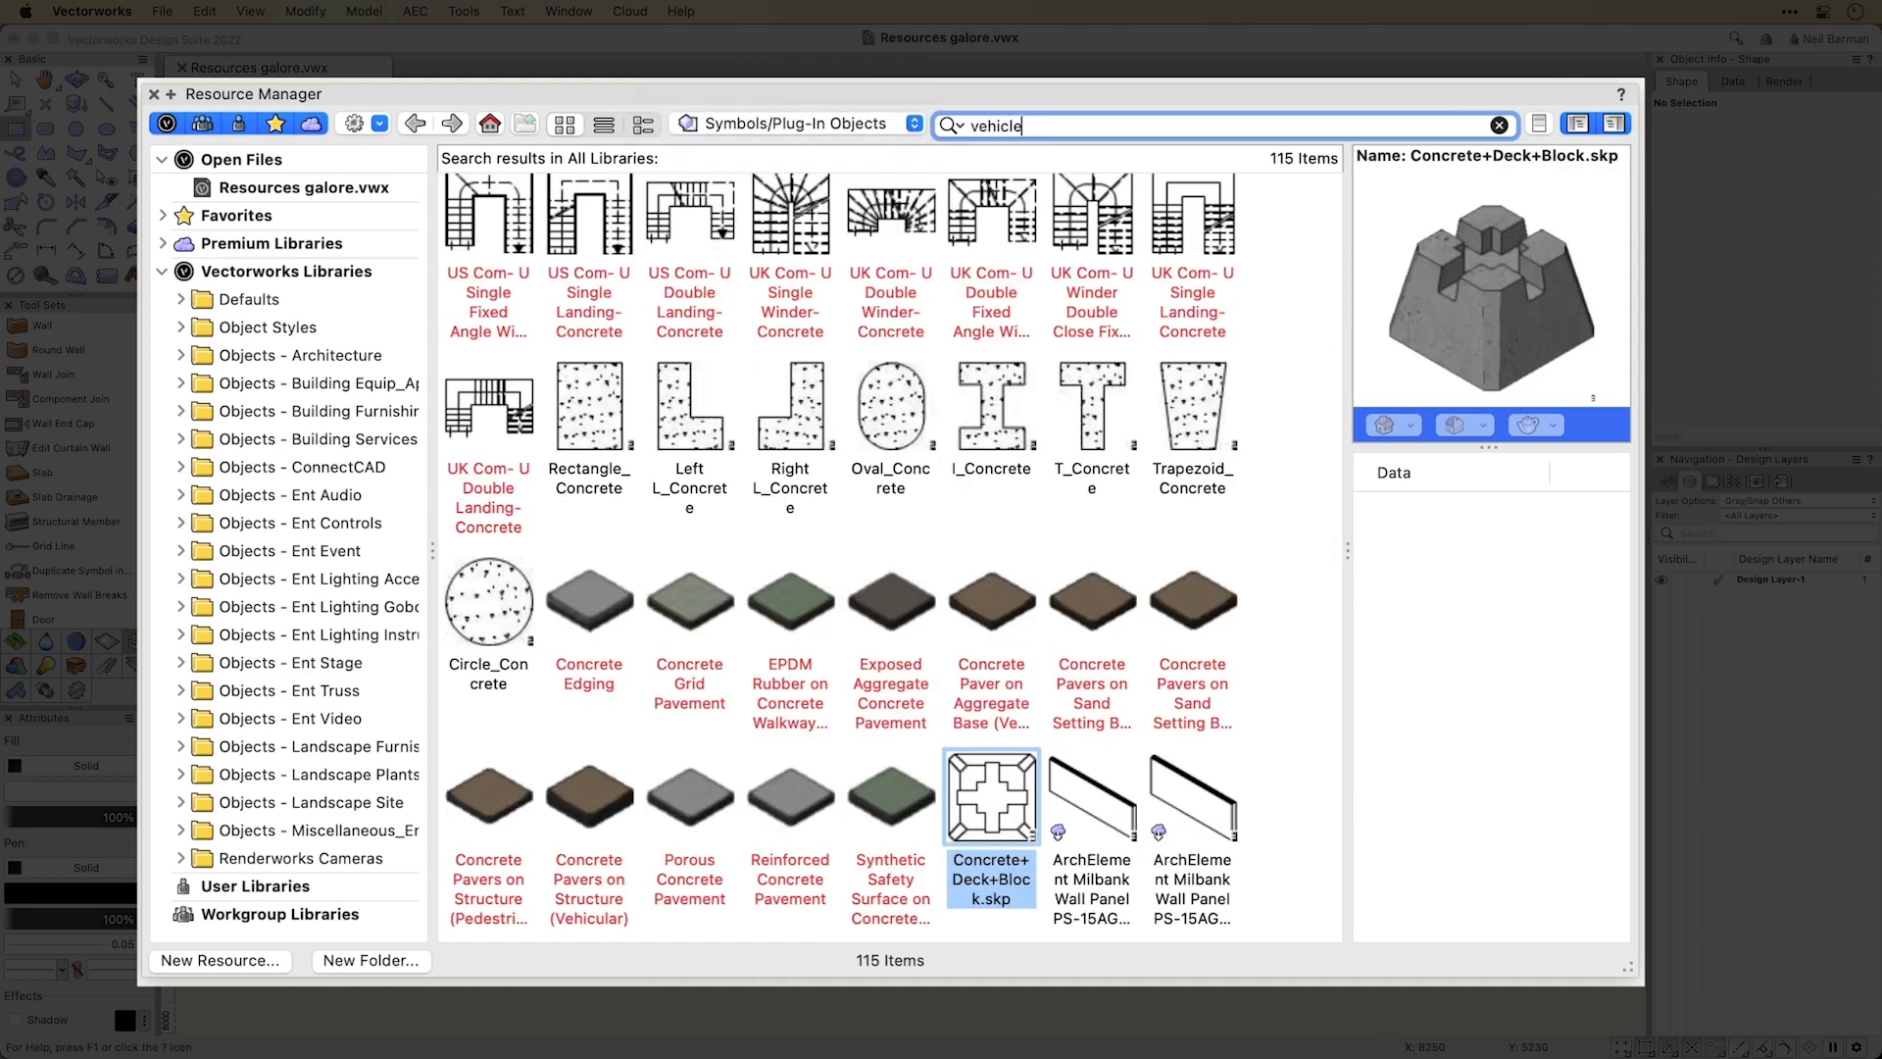
pyautogui.press('Return')
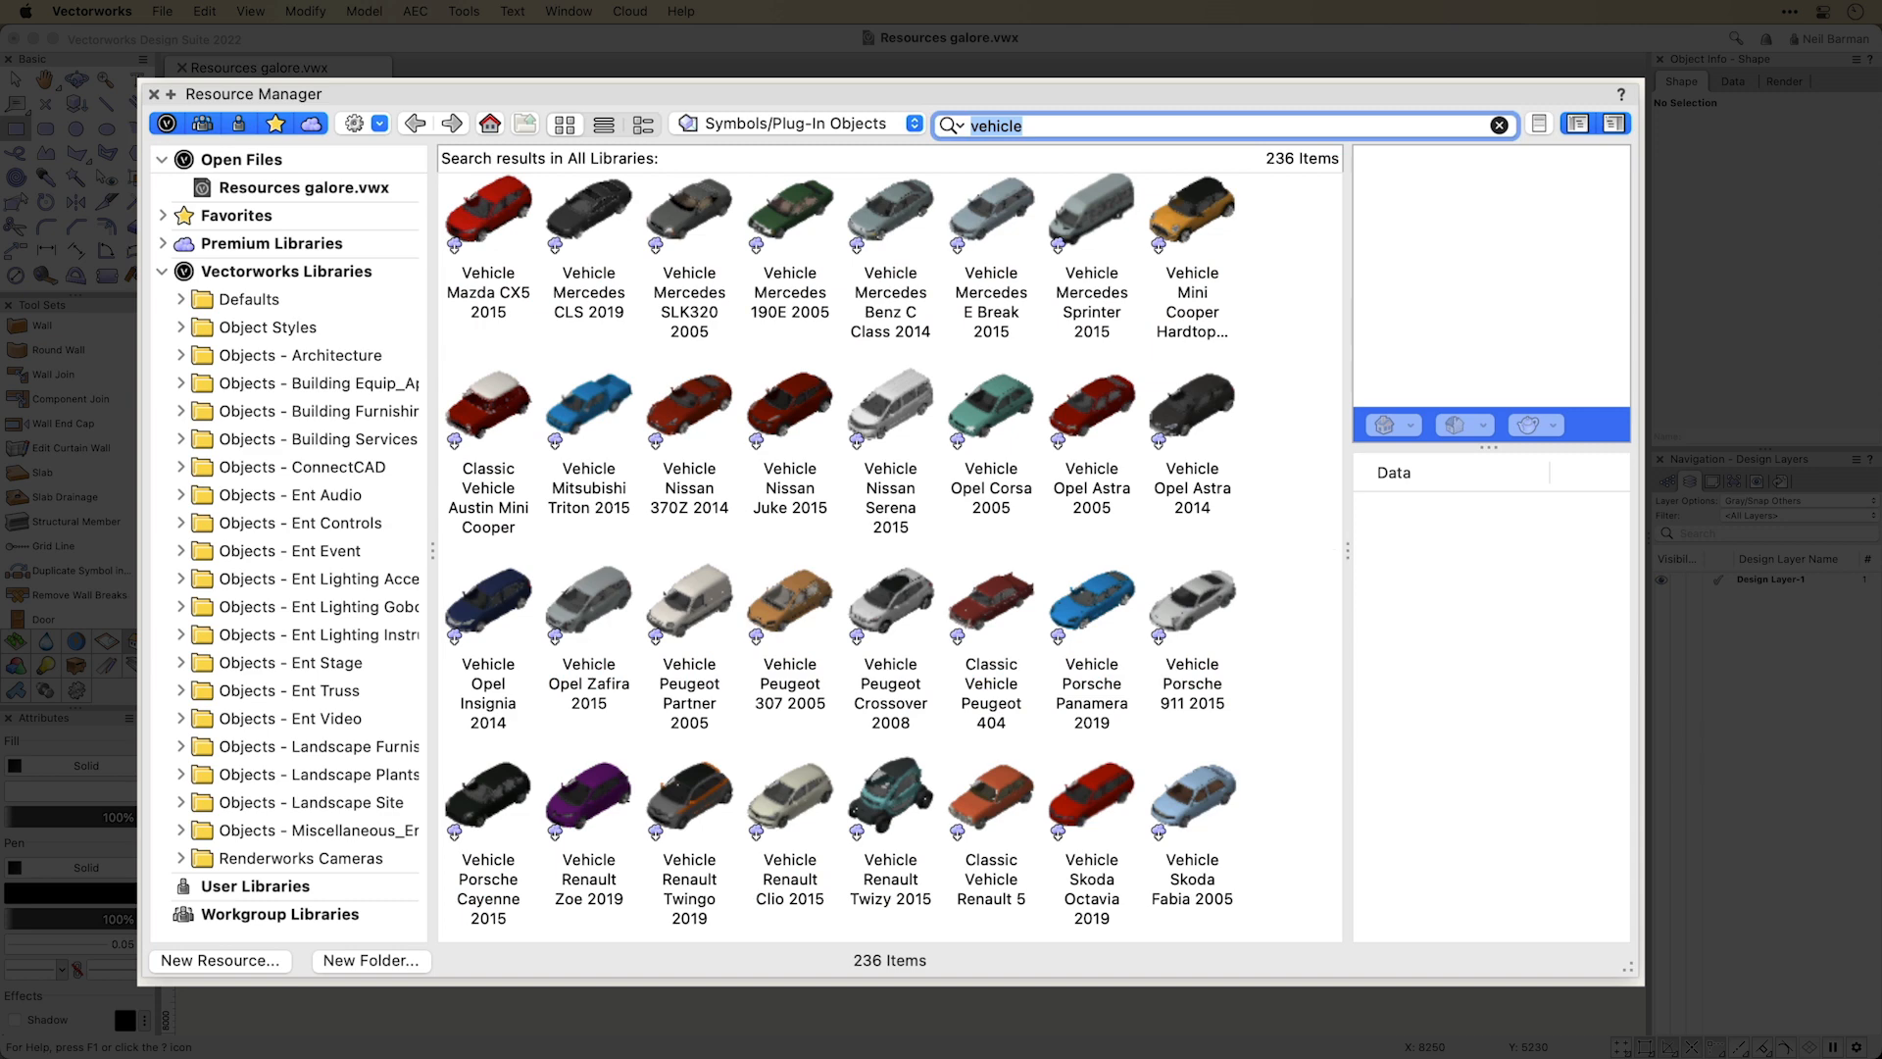
pyautogui.write('sofa')
pyautogui.press('Return')
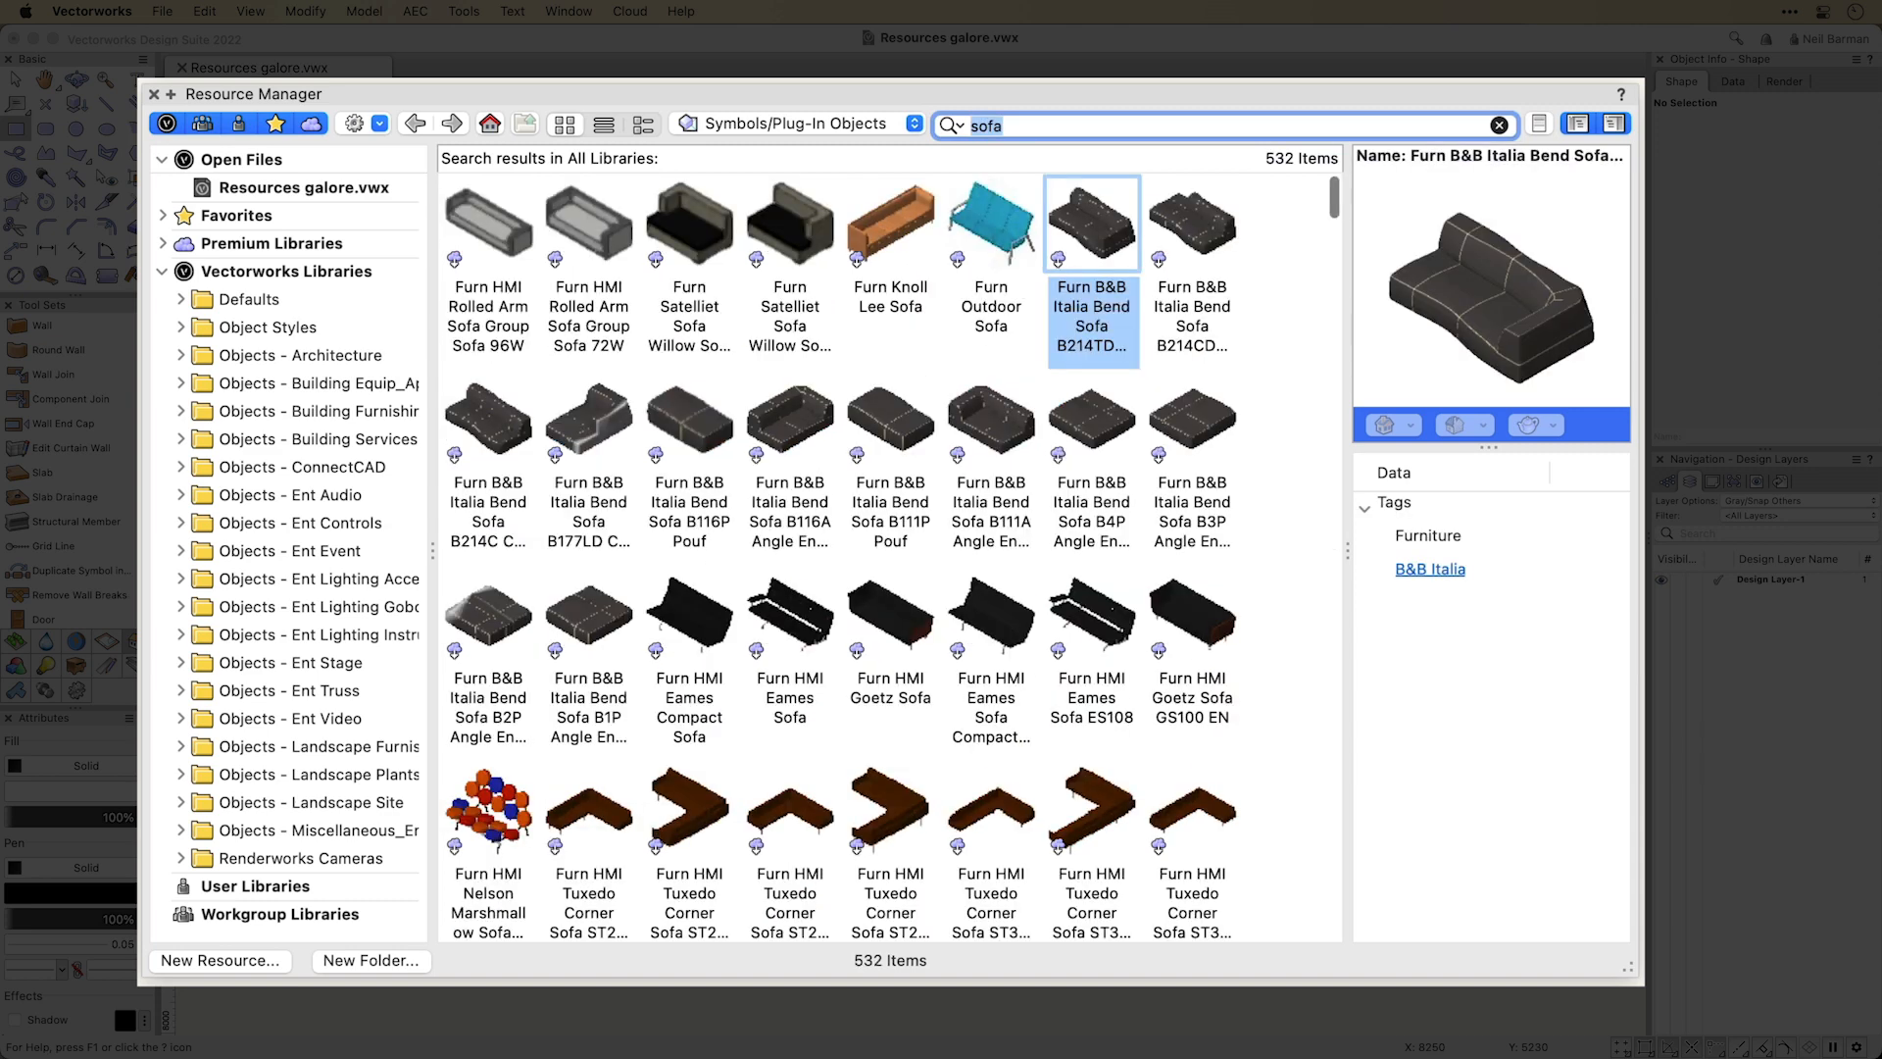
pyautogui.write('appliance')
pyautogui.press('Return')
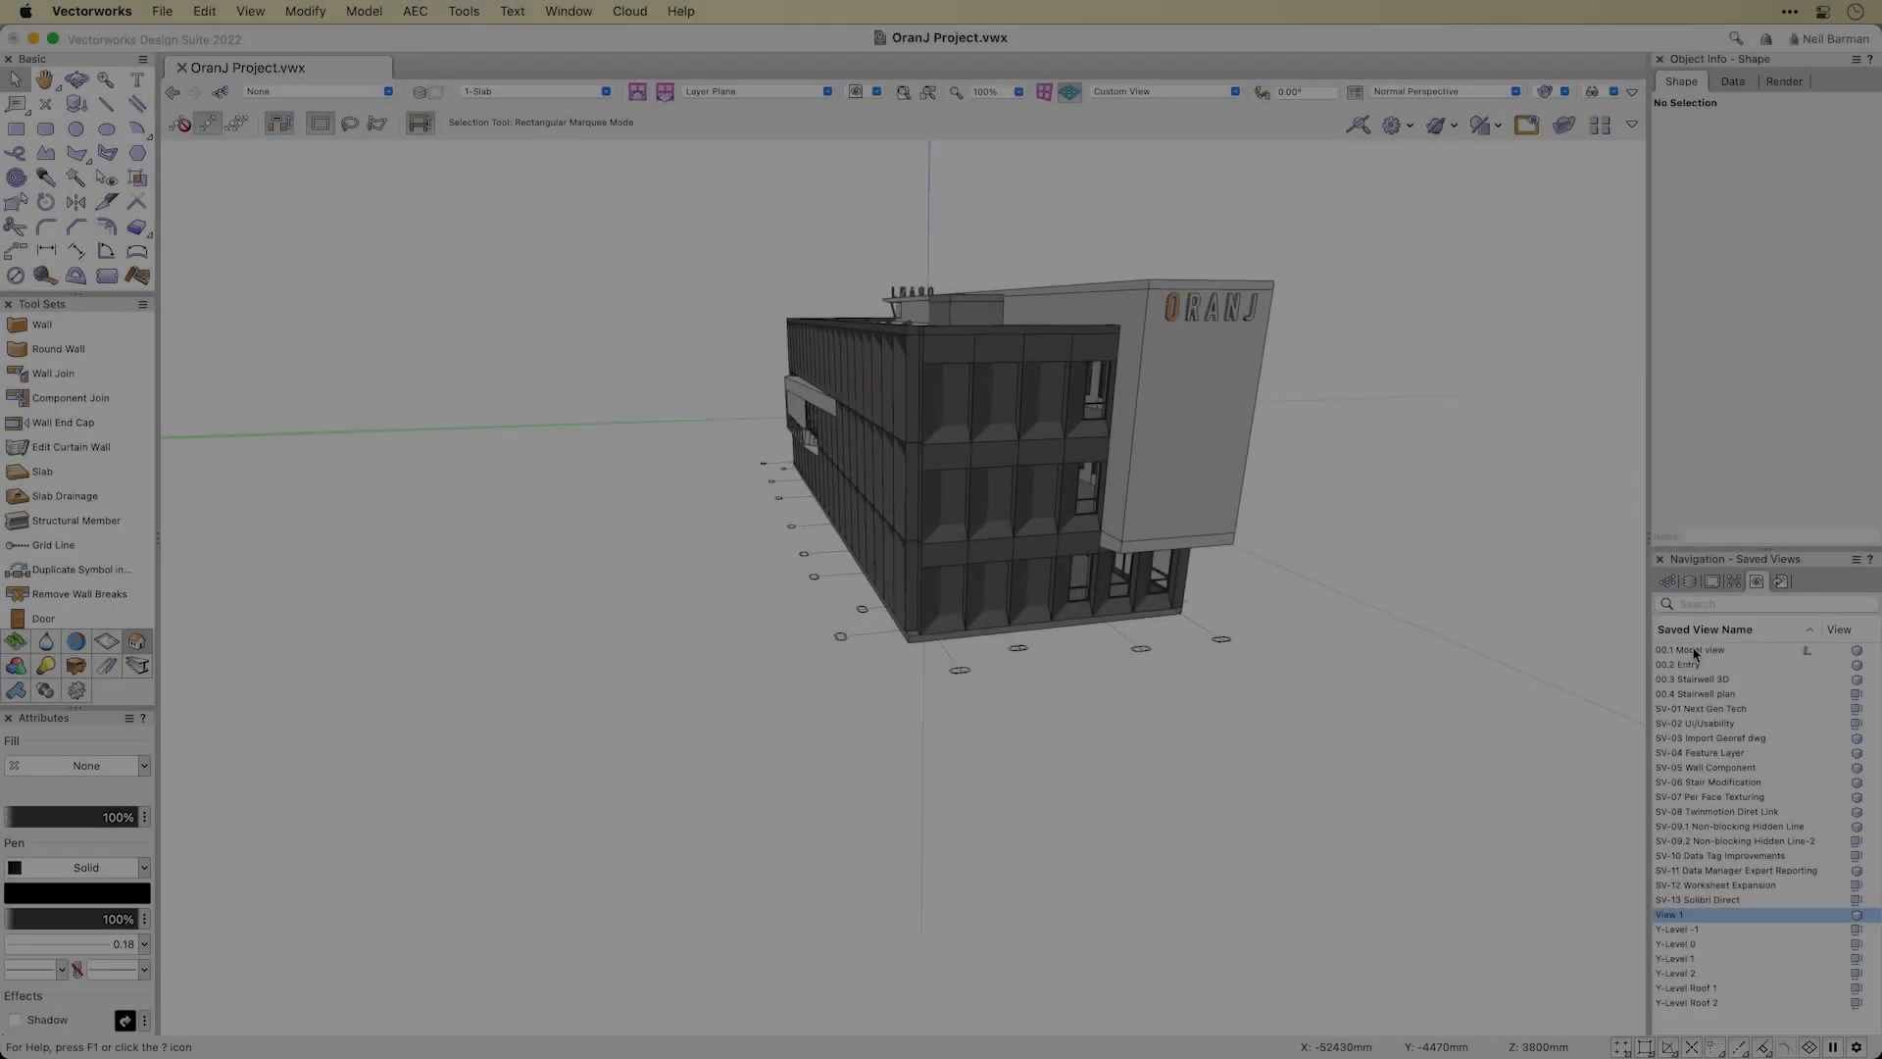
# Show the OranJ Project's saved views Model view, Entry, Stairwell 3D and Stairwell plan one after another.
pyautogui.doubleClick(1694, 650)
pyautogui.doubleClick(1696, 666)
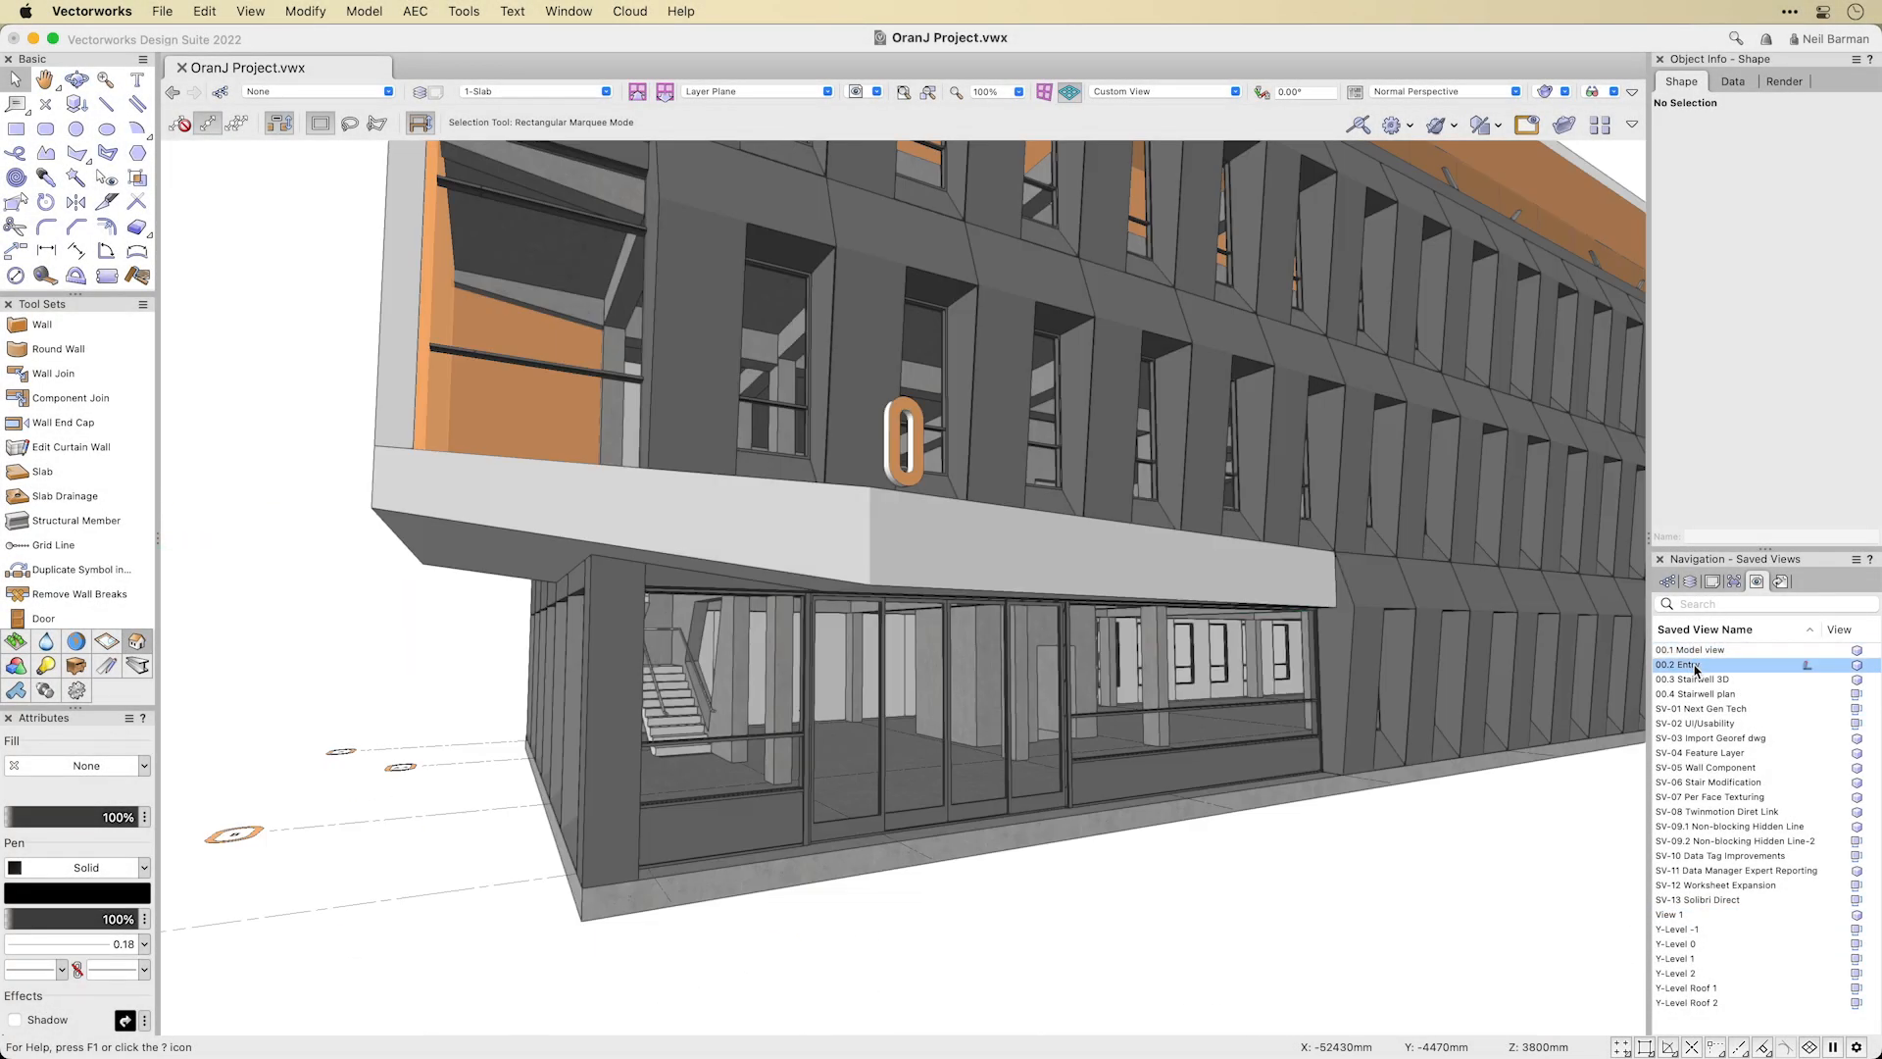
pyautogui.doubleClick(1697, 680)
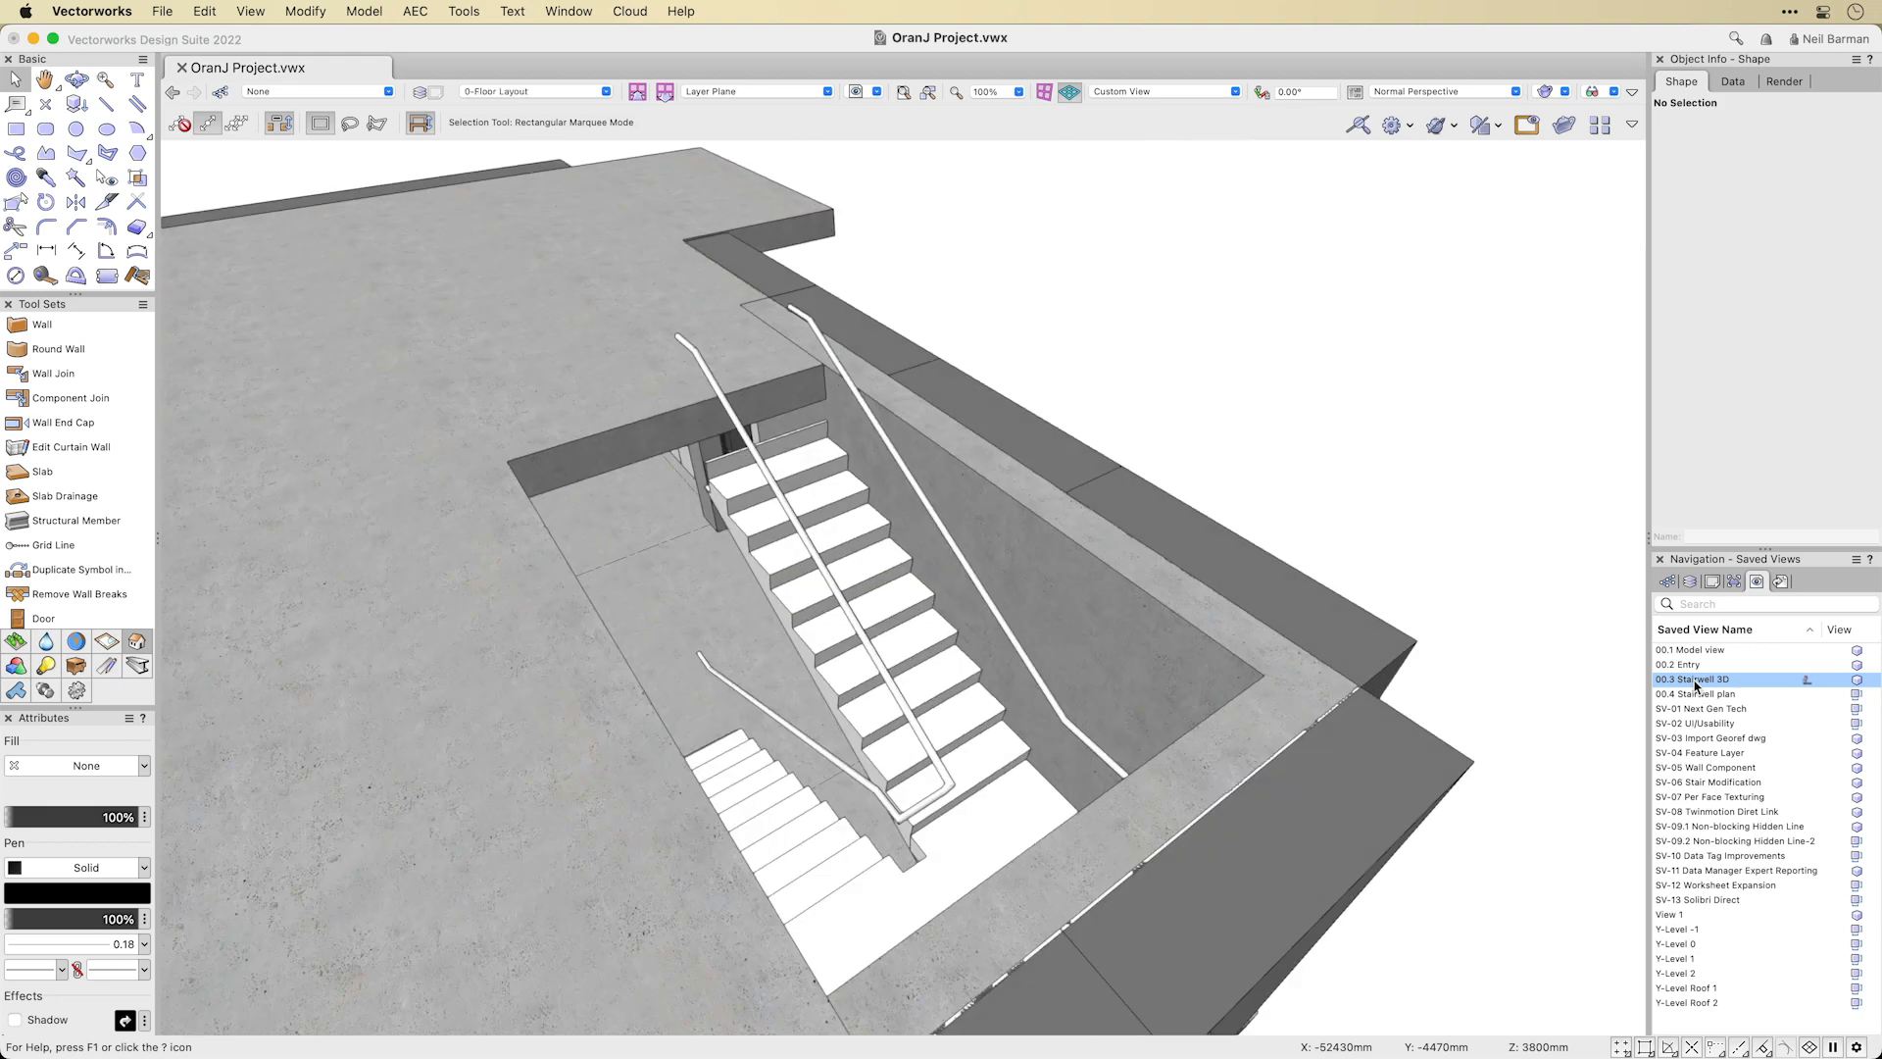
pyautogui.doubleClick(1696, 694)
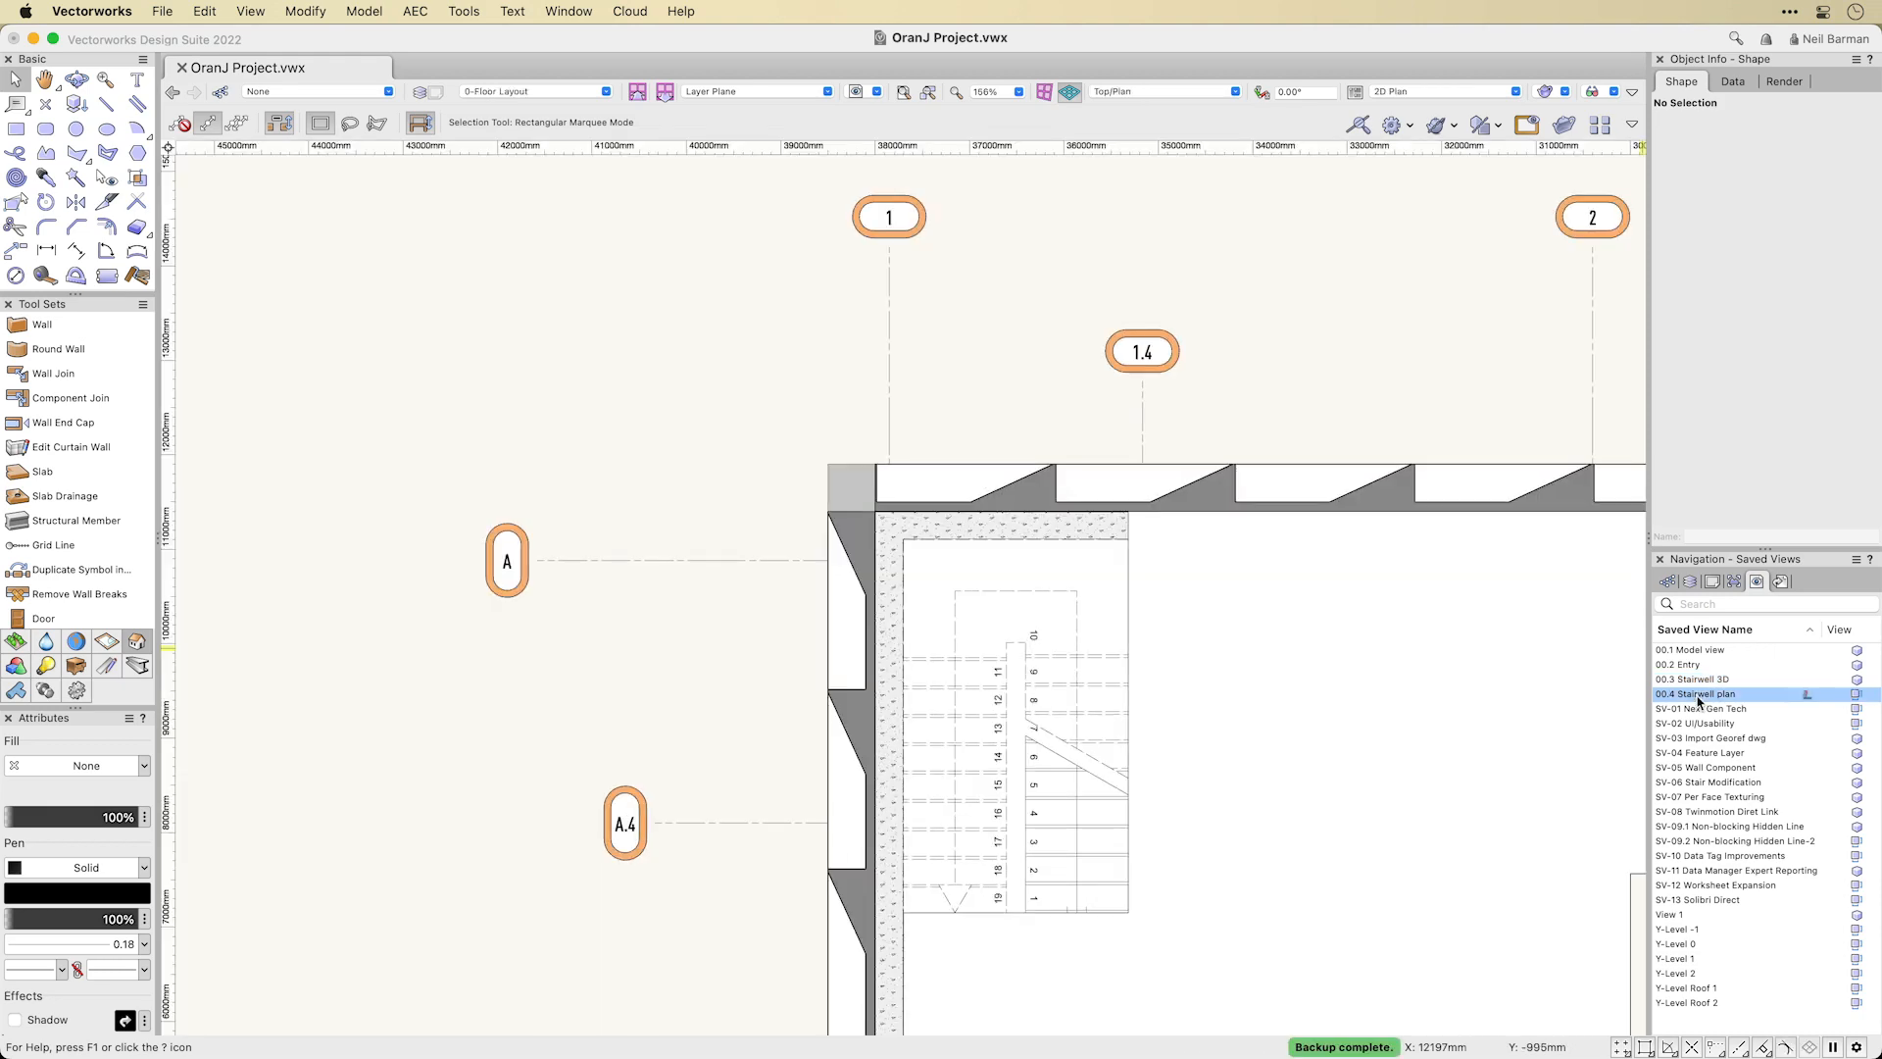
# In Top/Plan view, frame the whole floor plan with a rectangle and create a 1:50 viewport titled "Story Zero" from it on sheet 1.1.
pyautogui.click(1157, 94)
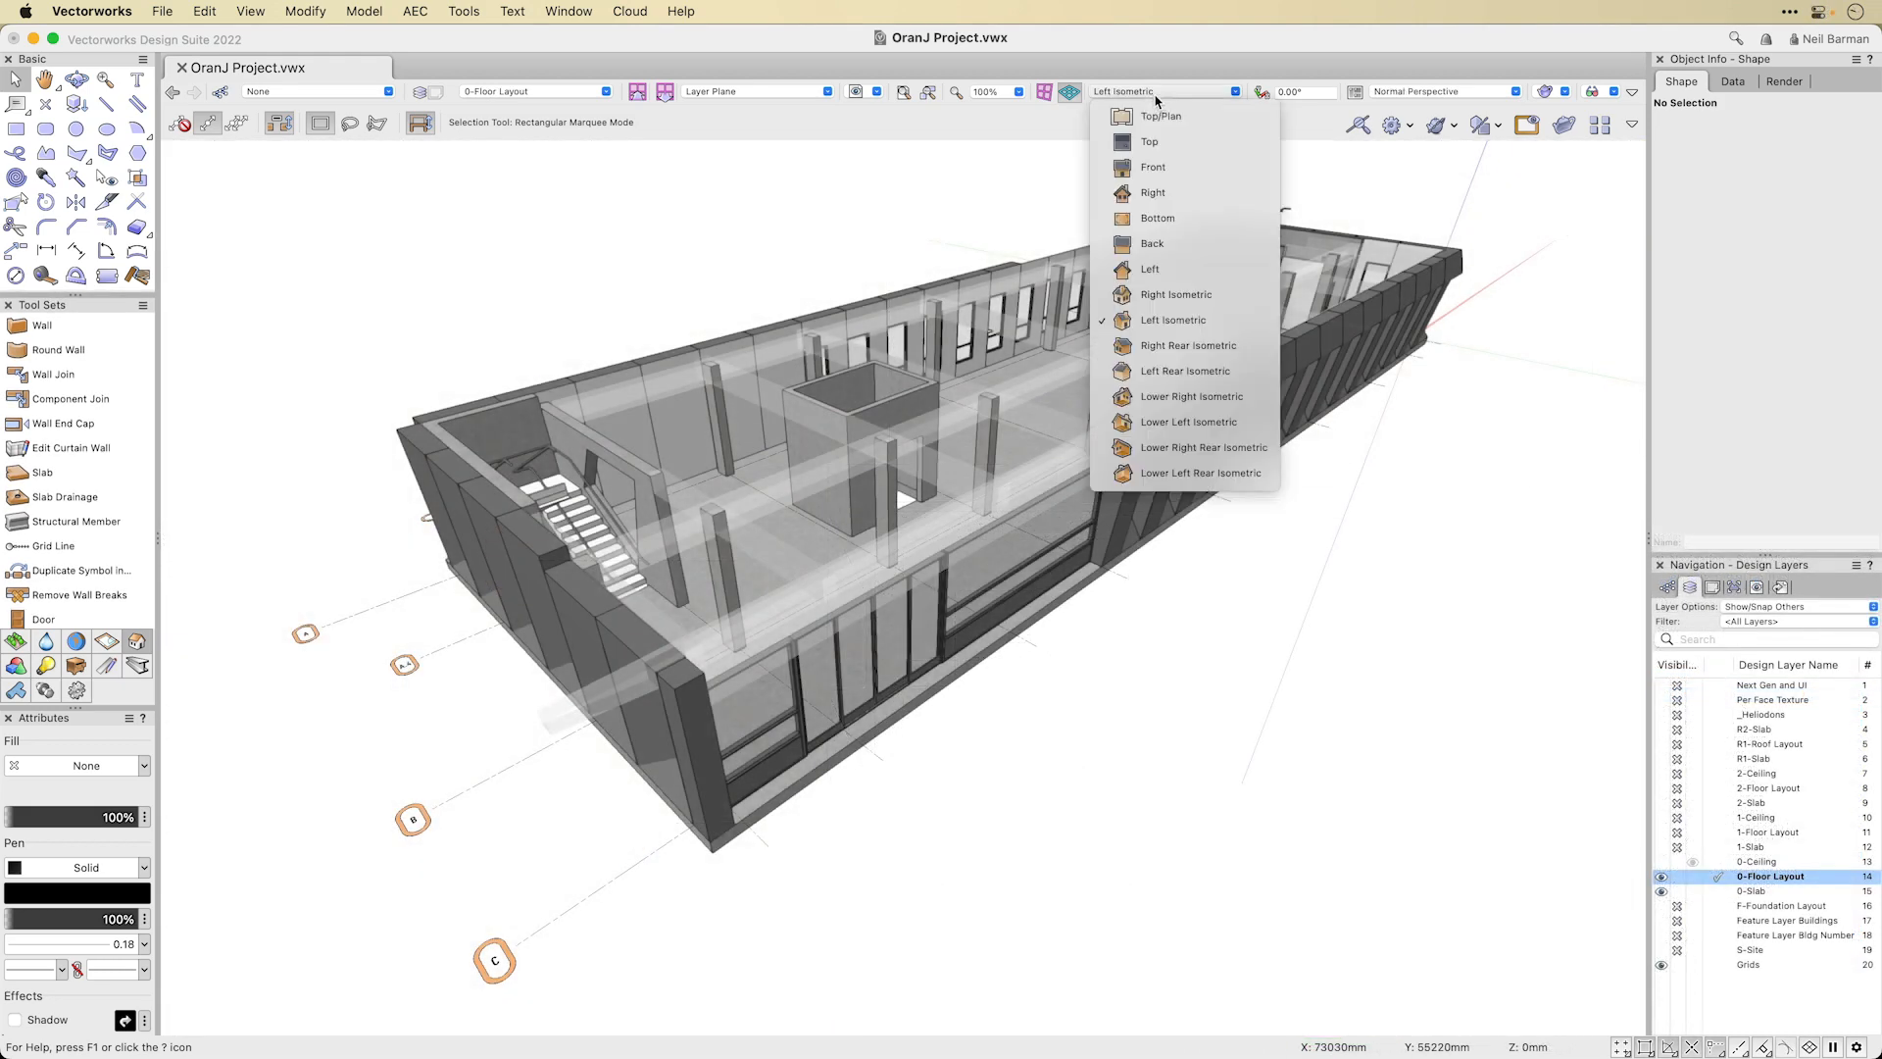
pyautogui.click(1159, 115)
pyautogui.press('4')
pyautogui.click(228, 315)
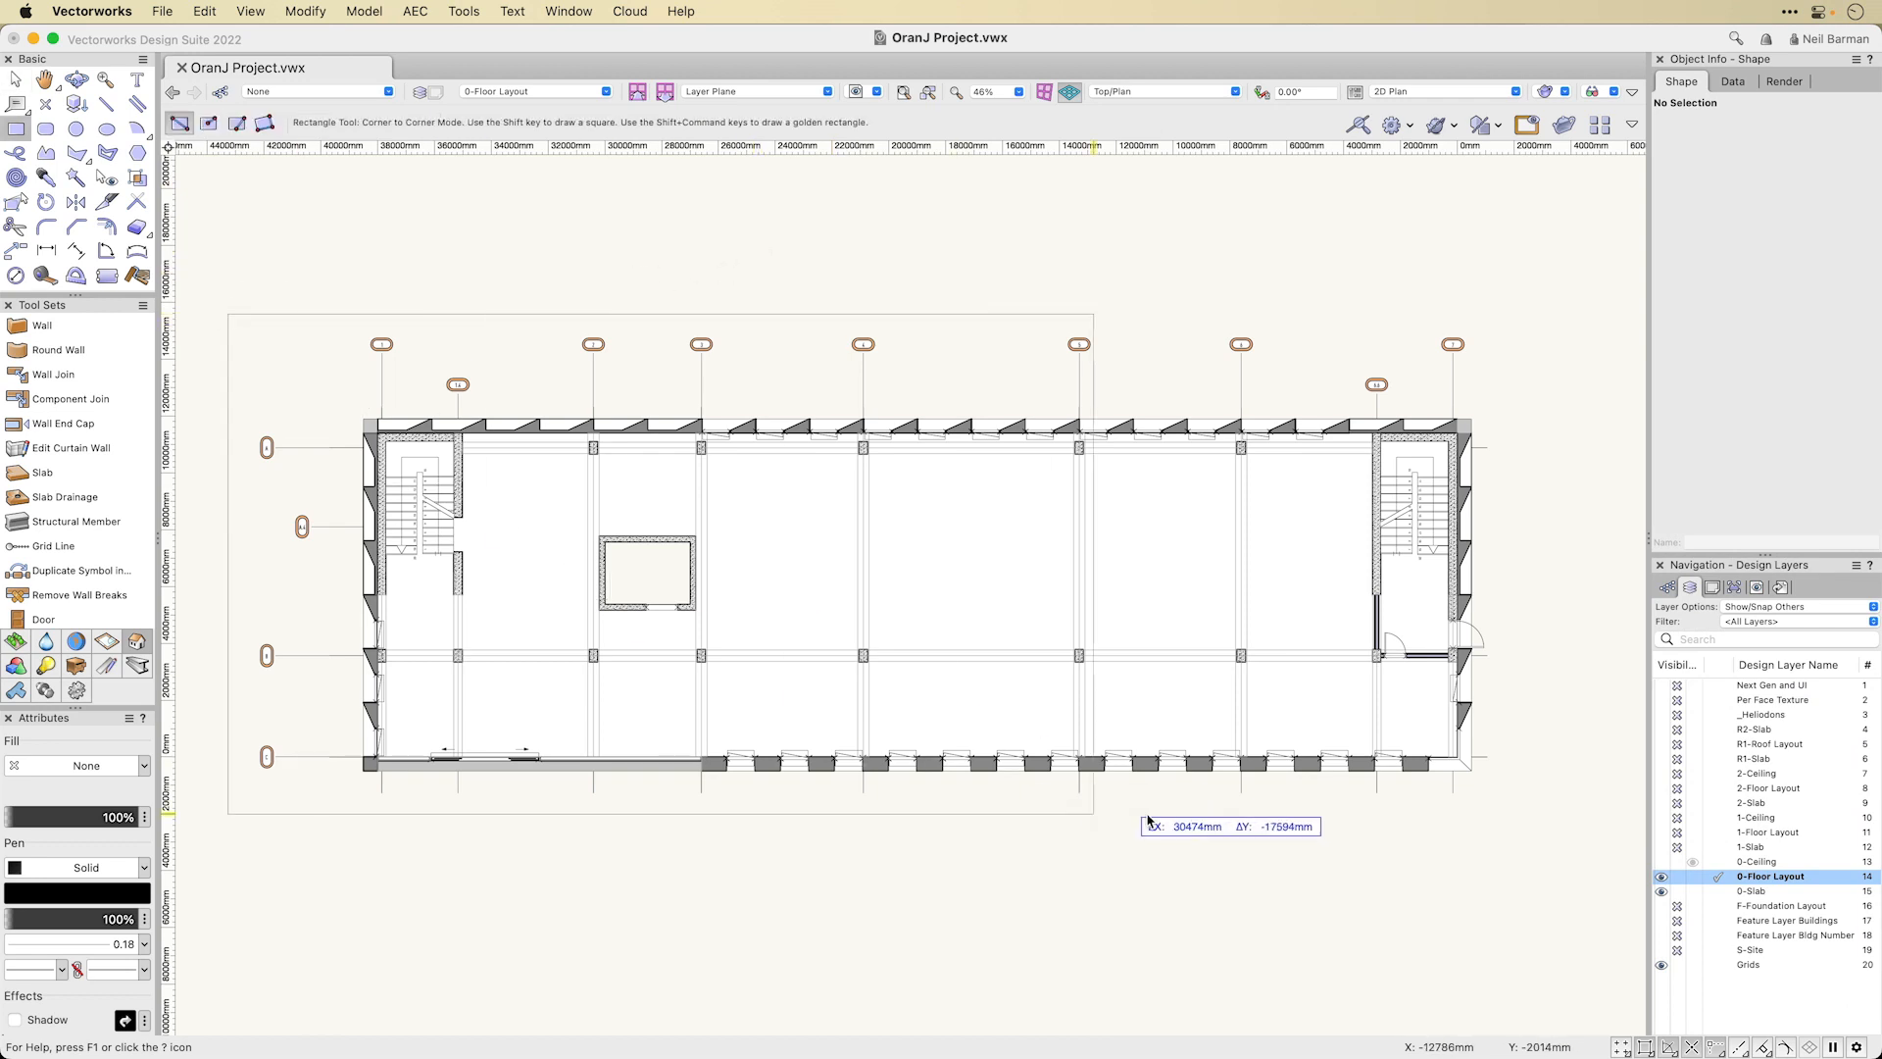
pyautogui.click(1532, 818)
pyautogui.click(251, 11)
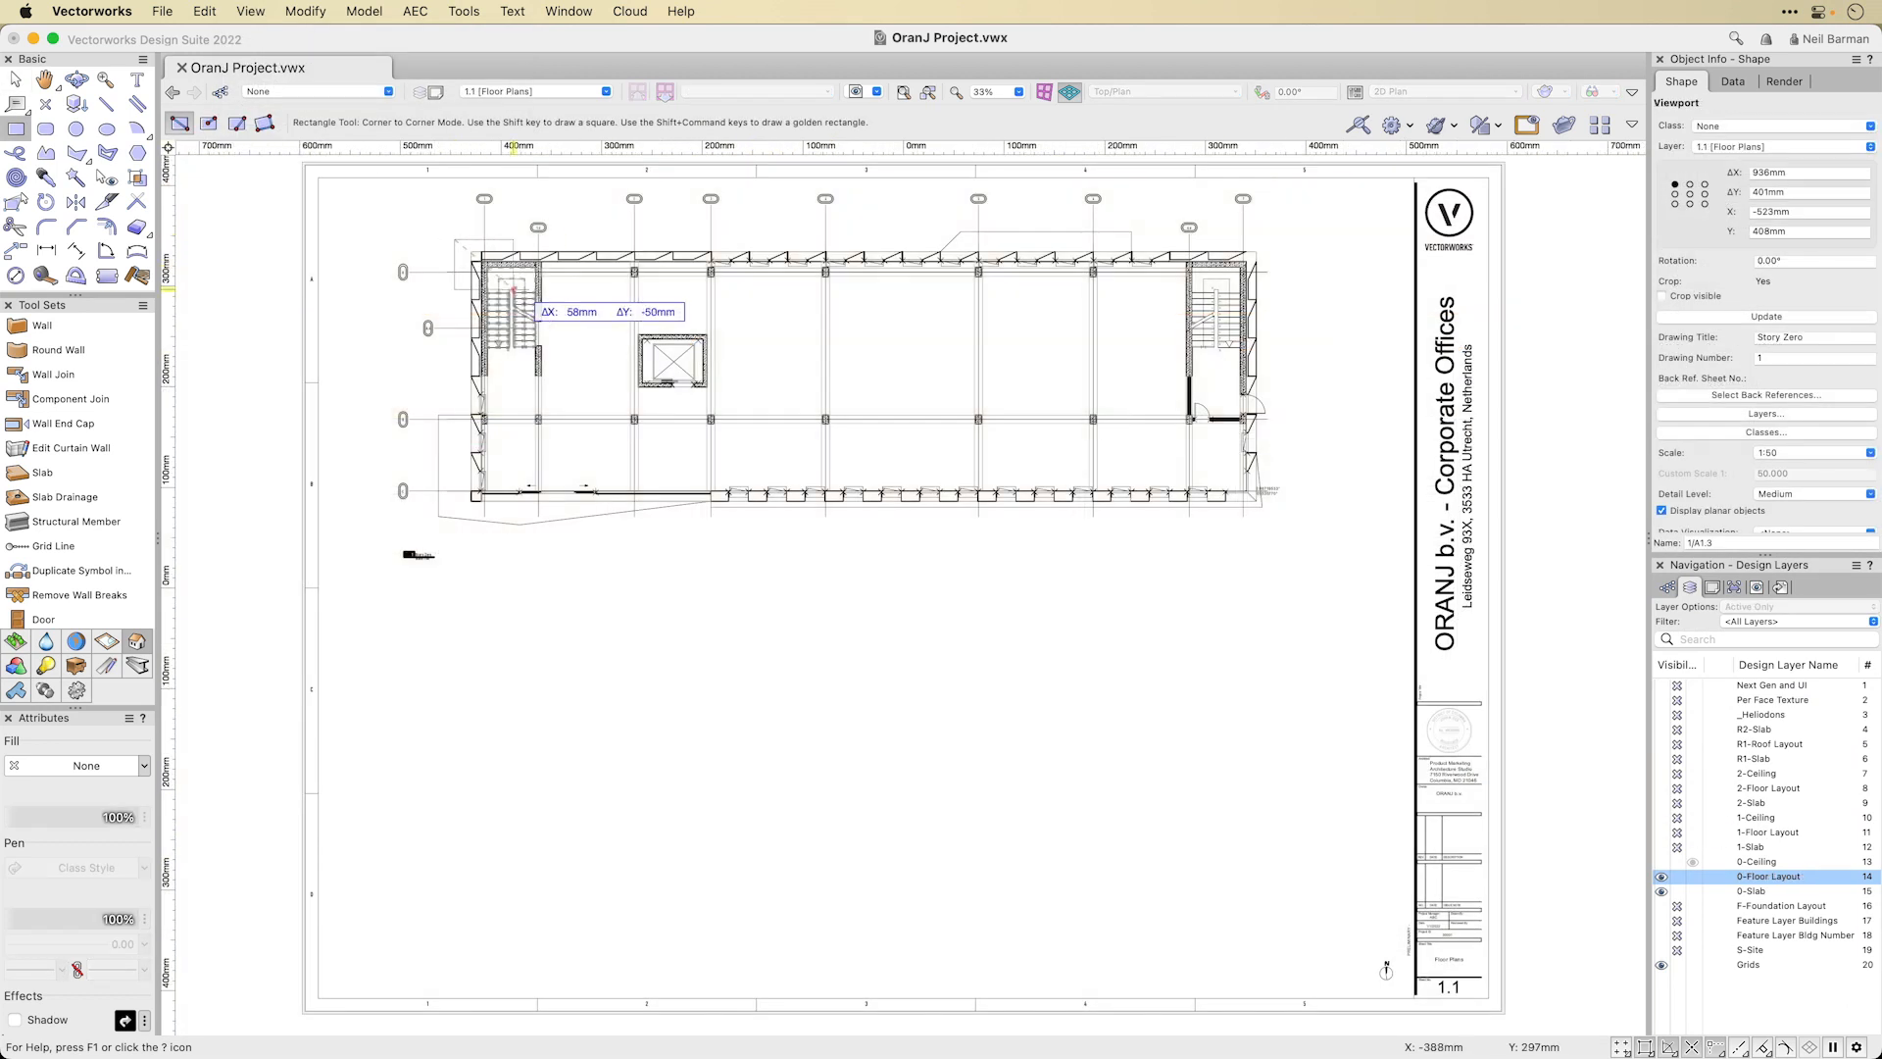
# Draw a rectangle about 110 by 148 mm around the upper-left stairwell and create a 1:20 high-detail viewport titled "Stair Tower A" from it.
pyautogui.click(454, 238)
pyautogui.click(565, 387)
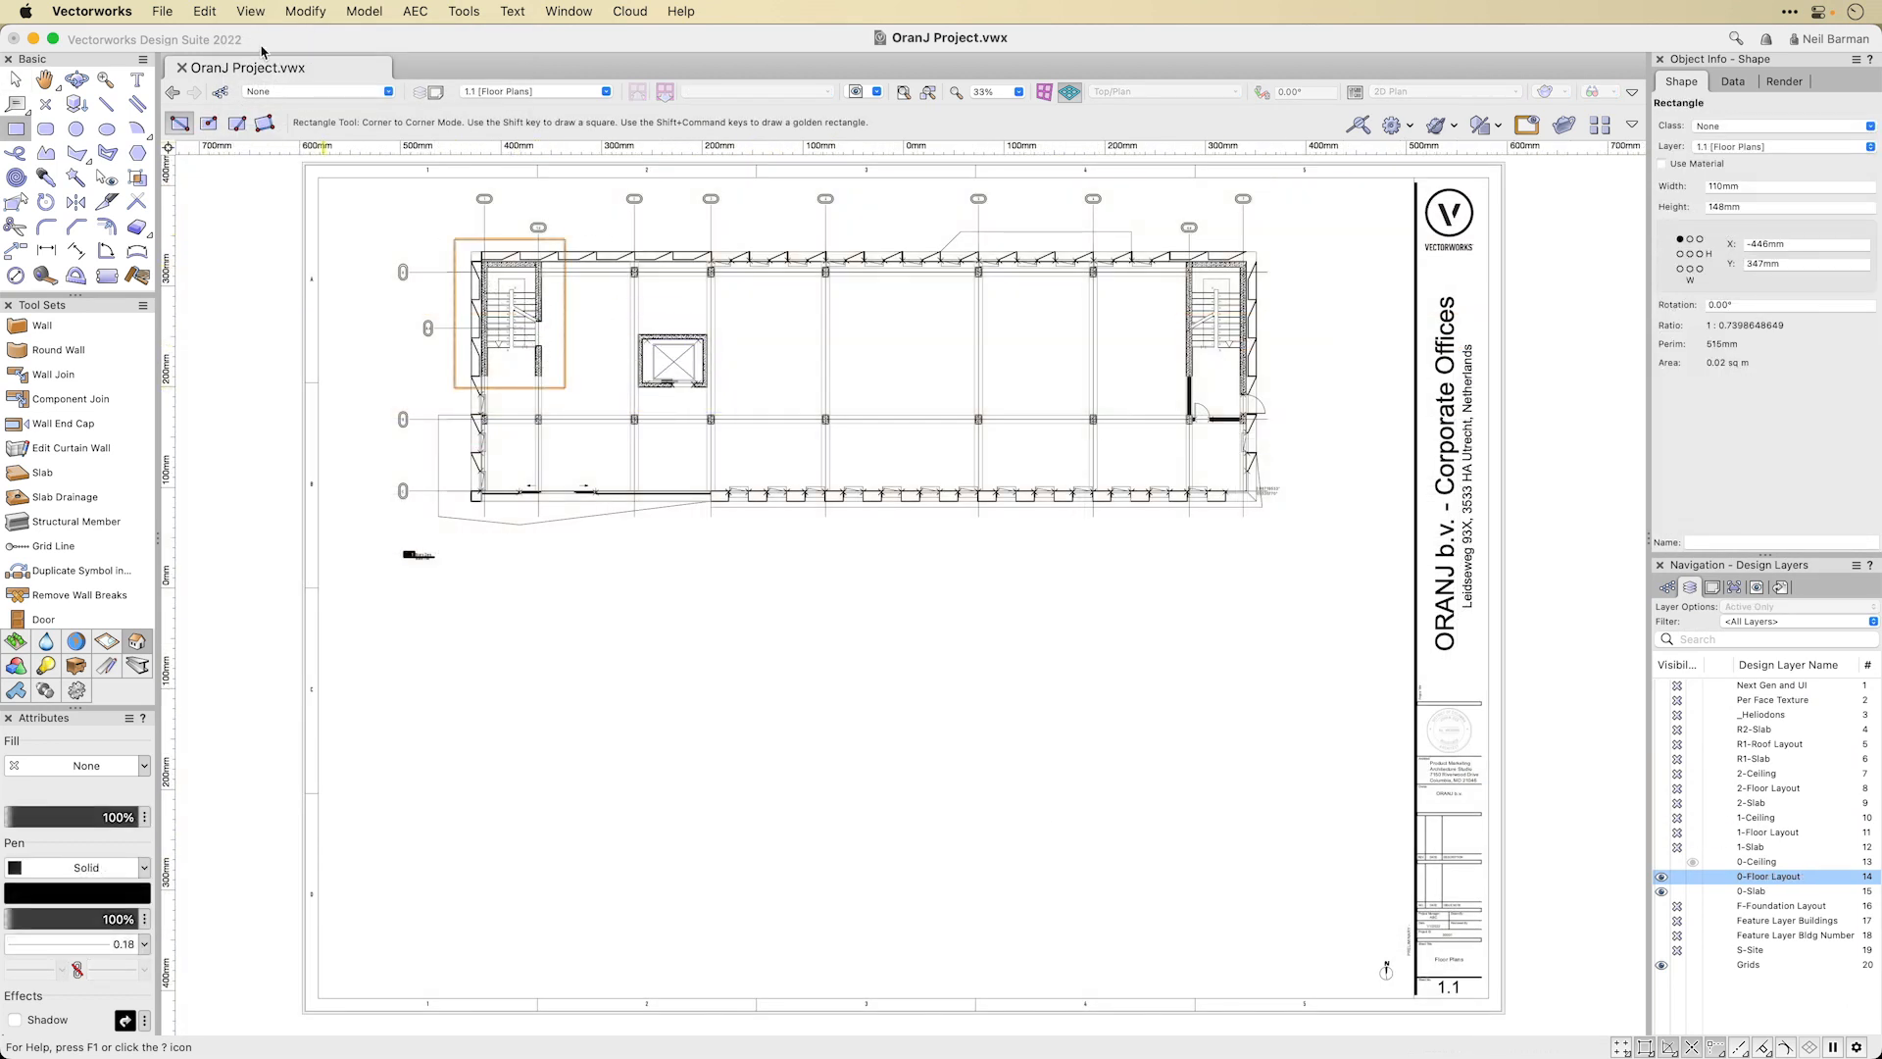
pyautogui.click(251, 11)
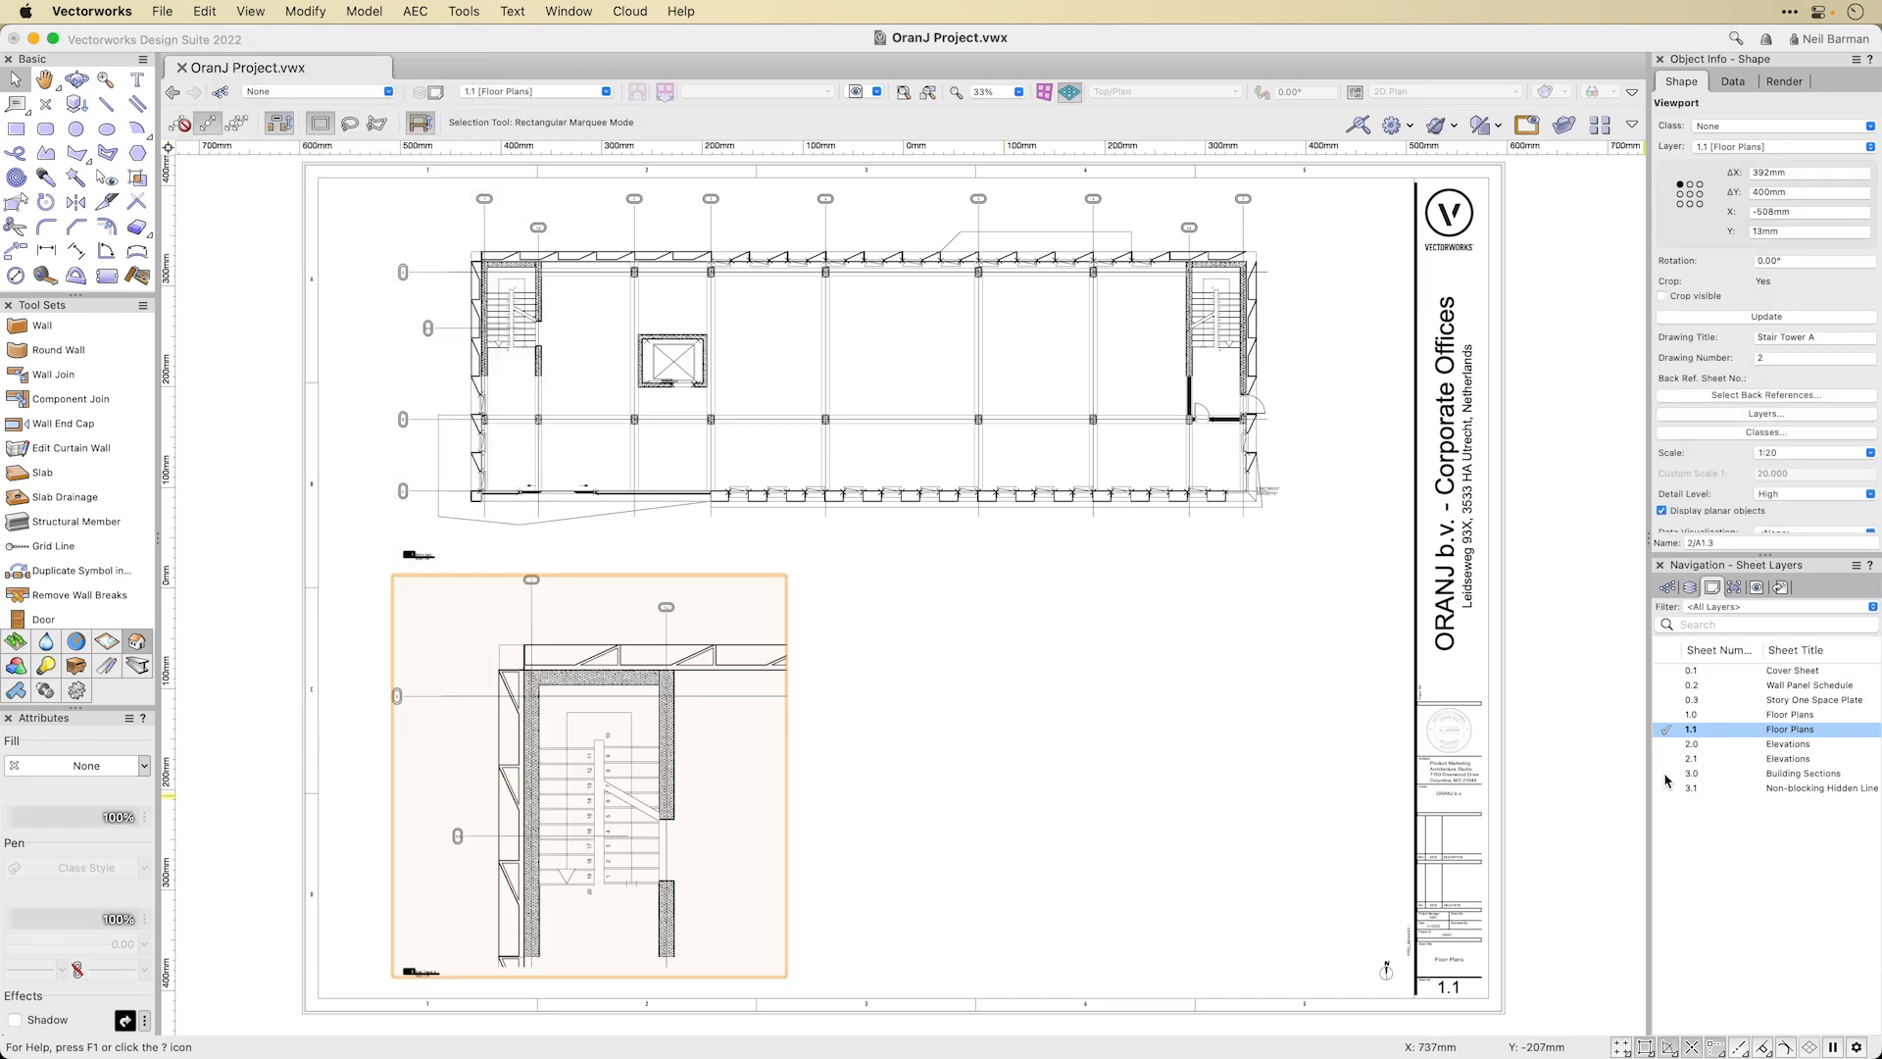